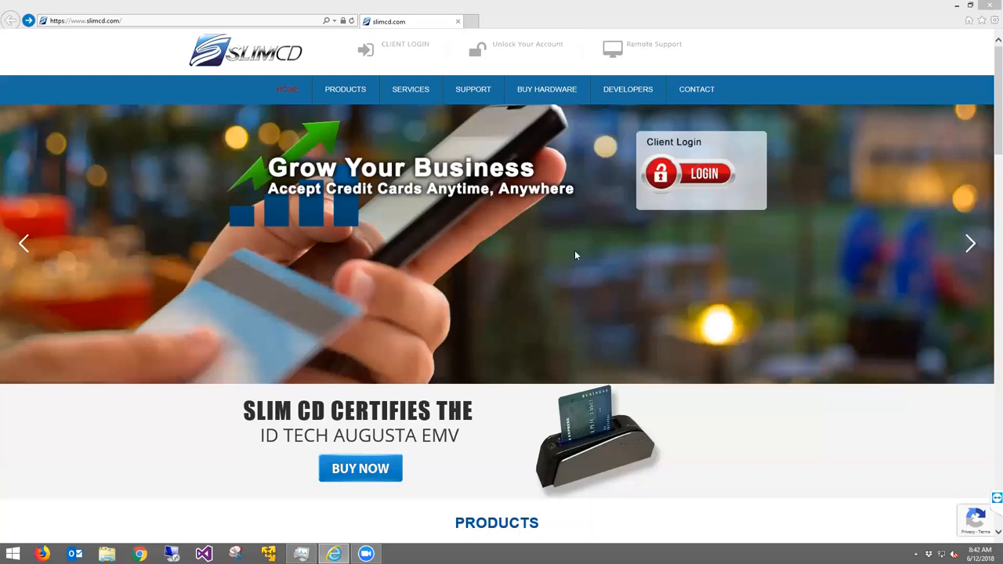
Show the SlimCD Contact Us page with support phone, fax and e-mail details
{"action": "left_click", "coordinate": [694, 91]}
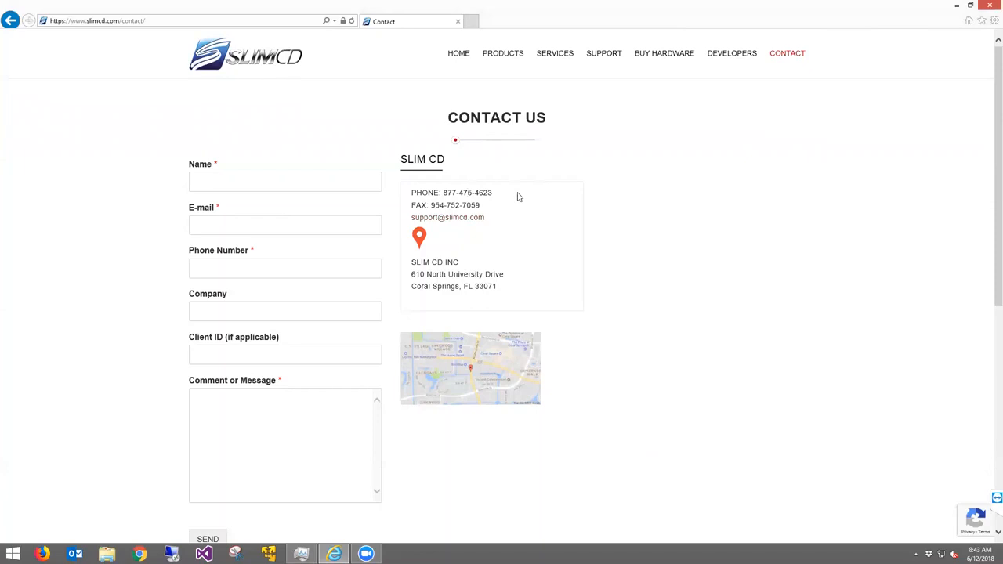
Browse the Support/Downloads list, then return to the SlimCD home page
{"action": "left_click", "coordinate": [597, 59]}
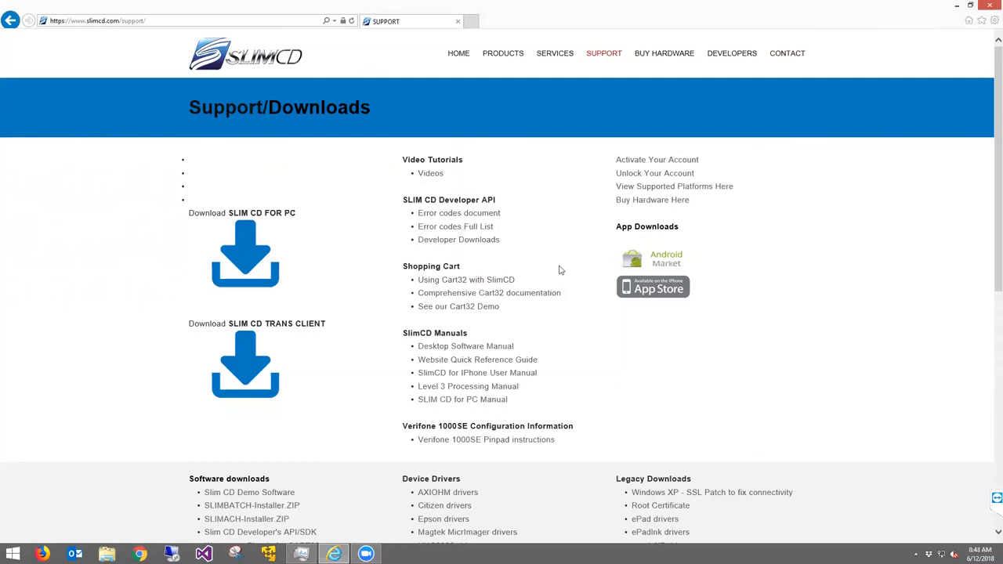
{"action": "scroll", "coordinate": [598, 314], "scroll_direction": "down", "scroll_amount": 1}
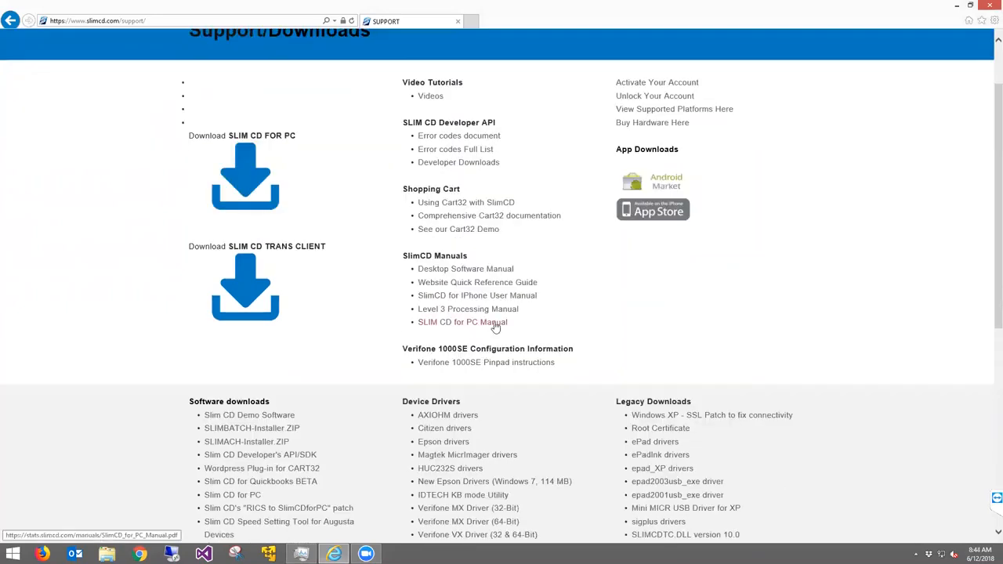
{"action": "scroll", "coordinate": [496, 322], "scroll_direction": "up", "scroll_amount": 1}
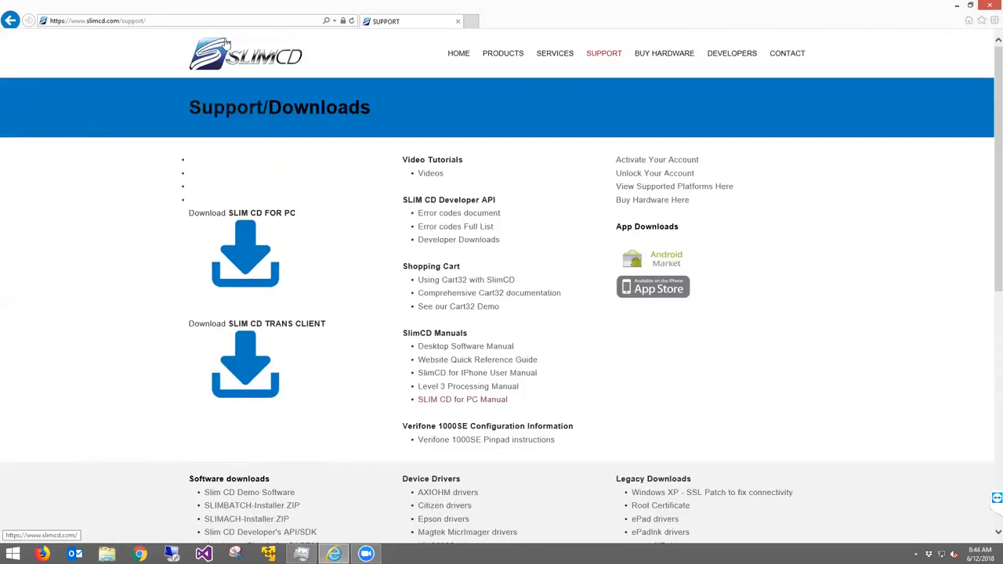
{"action": "left_click", "coordinate": [232, 60]}
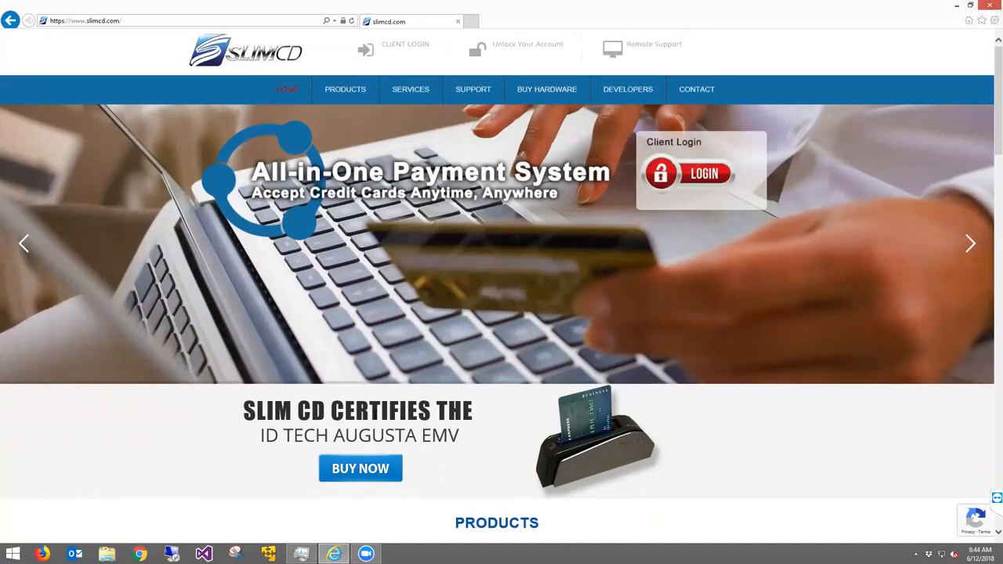
Look over the home page and go to the Merchant Login Center
{"action": "scroll", "coordinate": [495, 439], "scroll_direction": "down", "scroll_amount": 1}
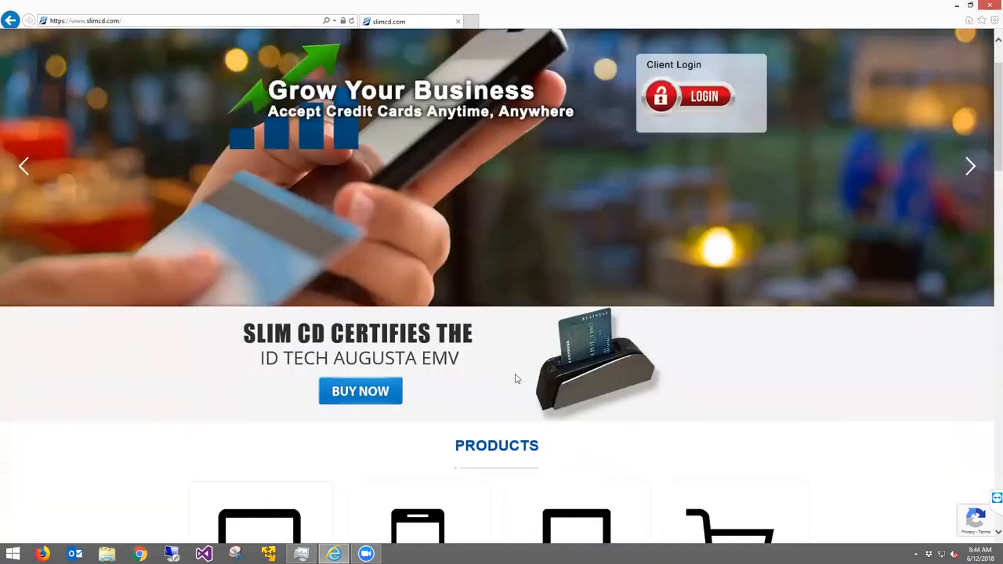
{"action": "scroll", "coordinate": [515, 379], "scroll_direction": "down", "scroll_amount": 1}
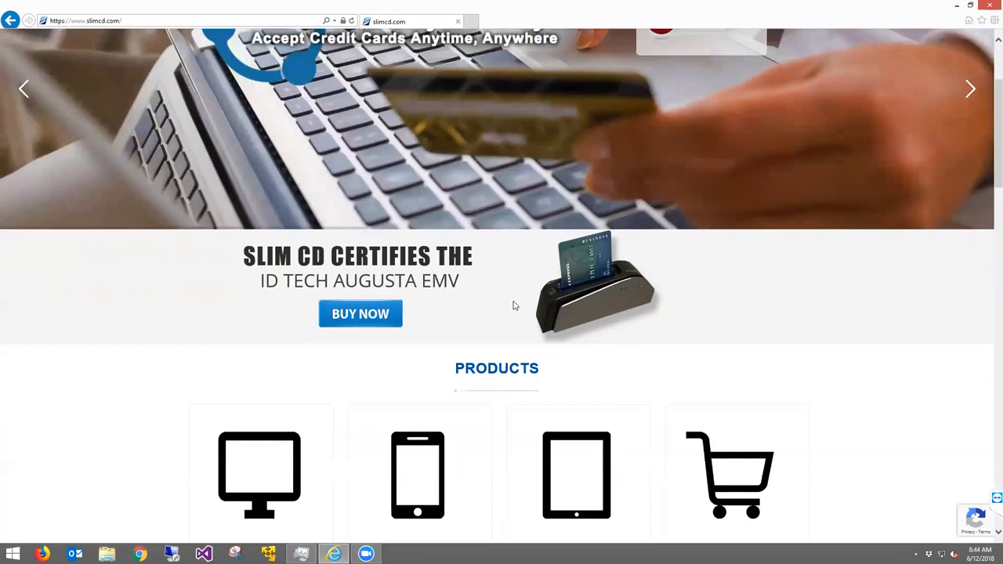
{"action": "scroll", "coordinate": [513, 306], "scroll_direction": "up", "scroll_amount": 2}
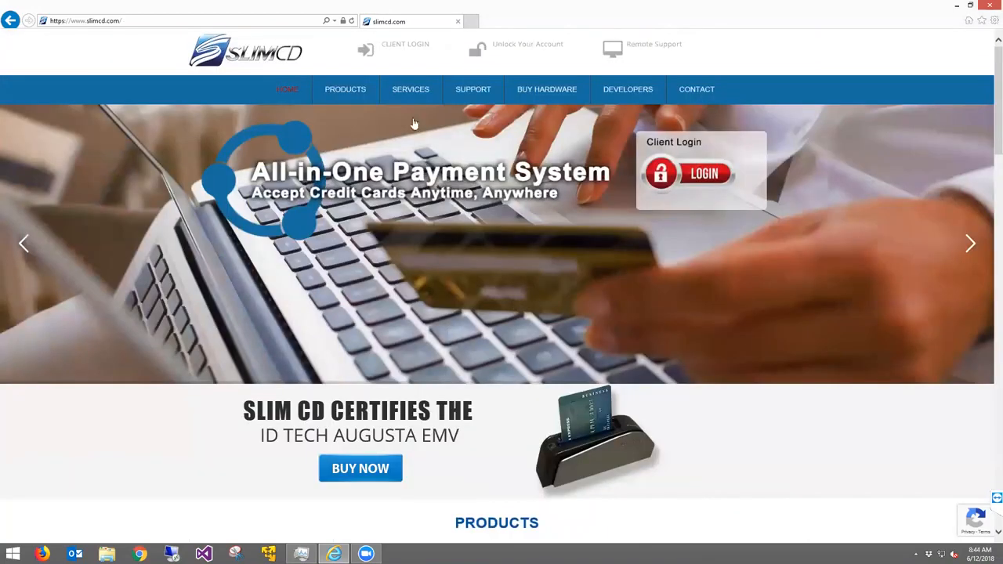
{"action": "left_click", "coordinate": [405, 48]}
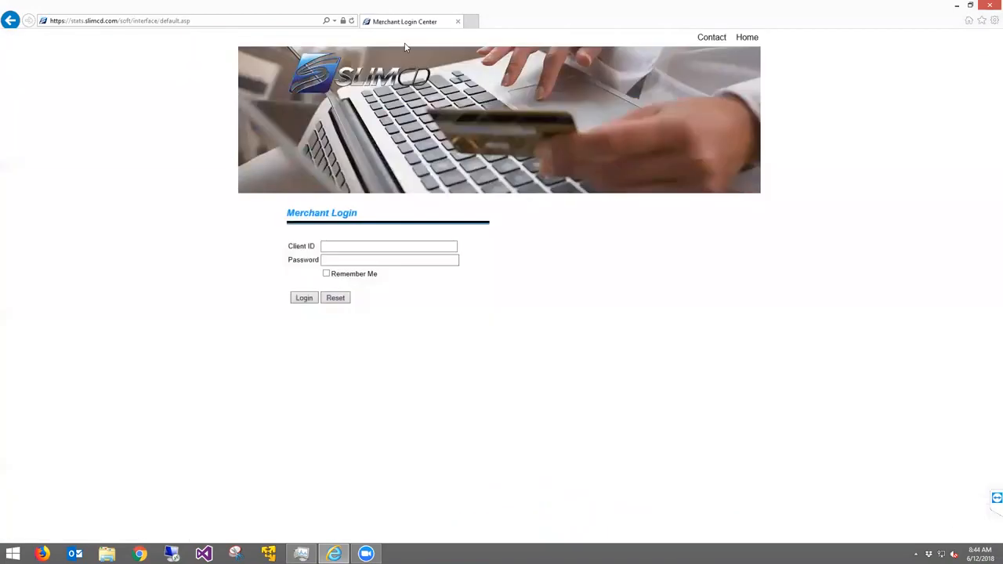
Log into the merchant portal with the merchant's client ID and password
{"action": "left_click", "coordinate": [399, 247]}
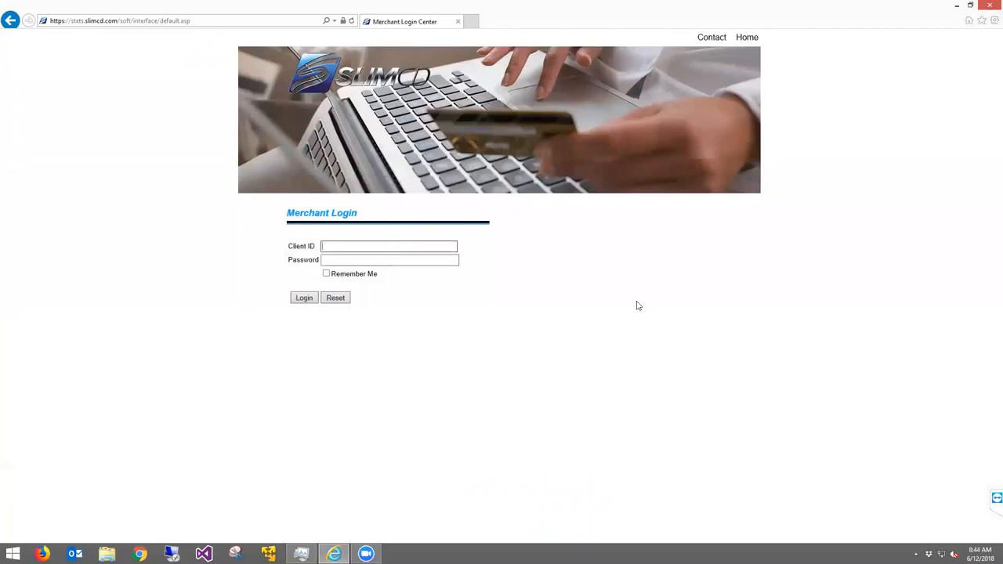
{"action": "type", "text": "1032"}
{"action": "key", "text": "Tab"}
{"action": "type", "text": "••••••"}
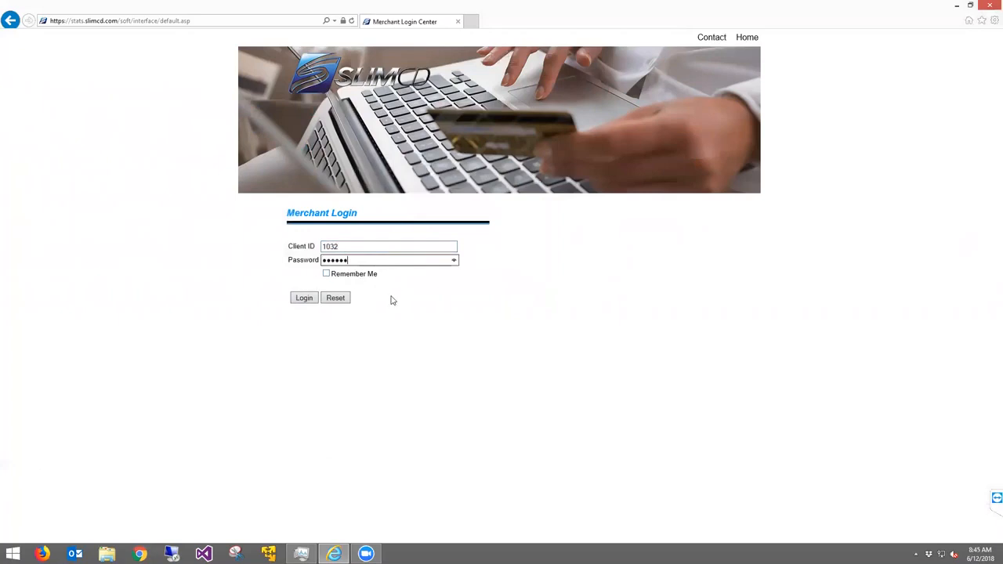
{"action": "left_click", "coordinate": [305, 299]}
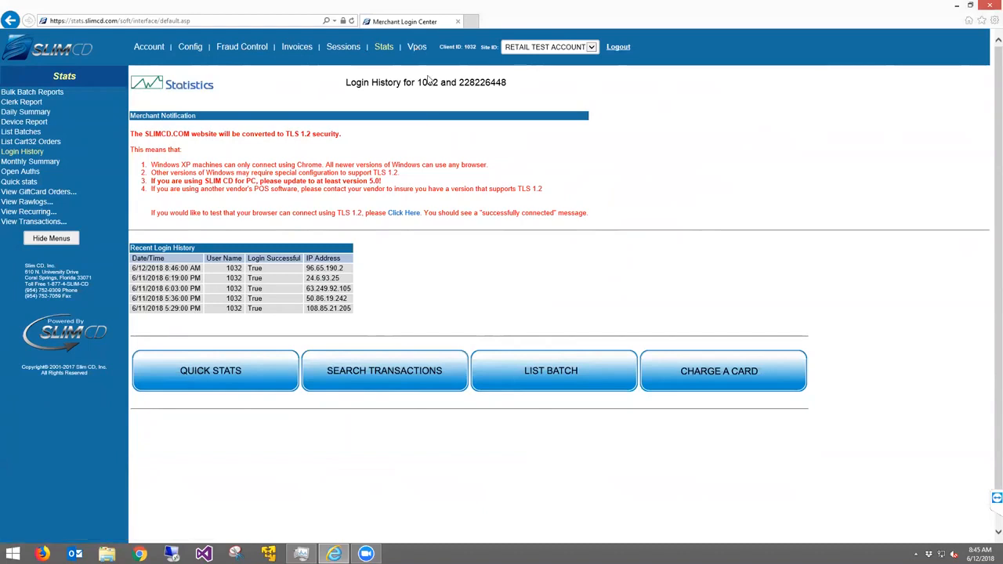
Keep the current site and view today's Quick Stats for RETAIL TEST ACCOUNT
{"action": "left_click", "coordinate": [537, 48]}
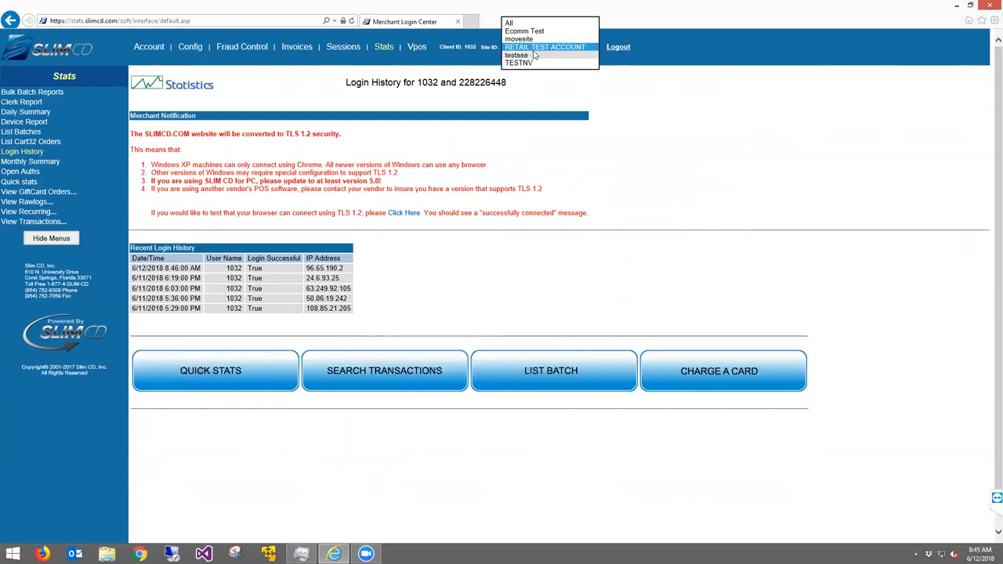
{"action": "left_click", "coordinate": [702, 106]}
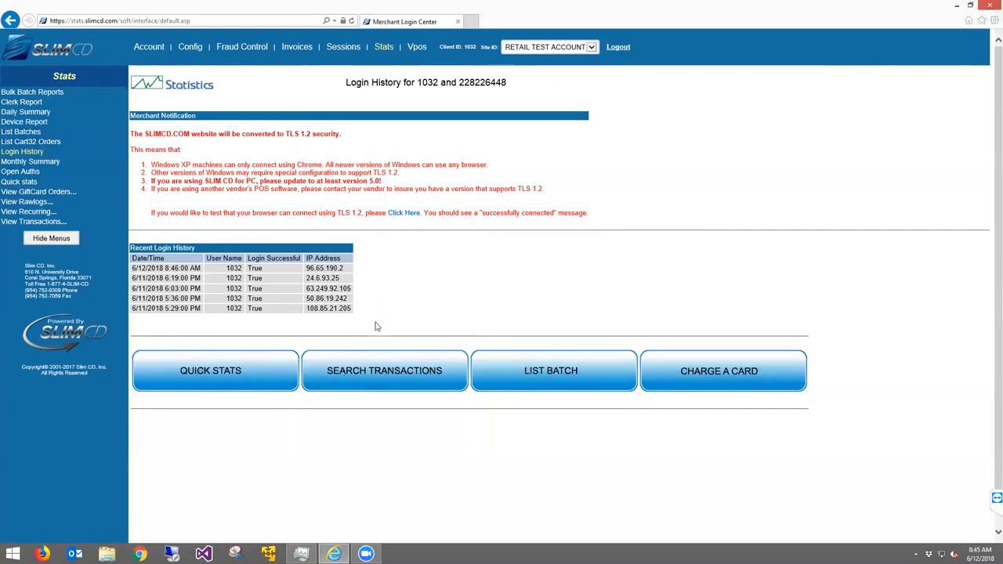
{"action": "left_click", "coordinate": [223, 380]}
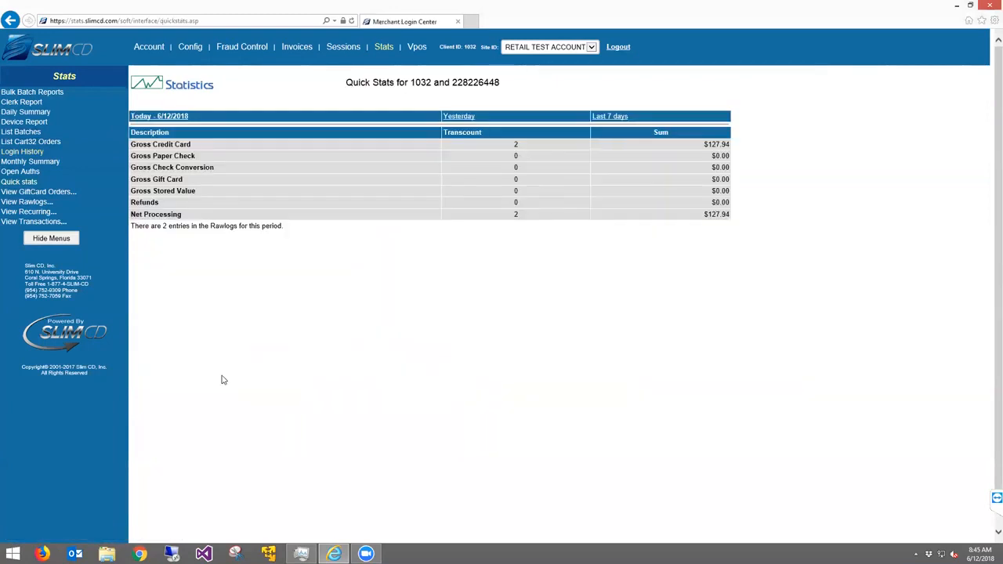
Go back to the Stats Login History page with Alt+Left
{"action": "key", "text": "alt+Left"}
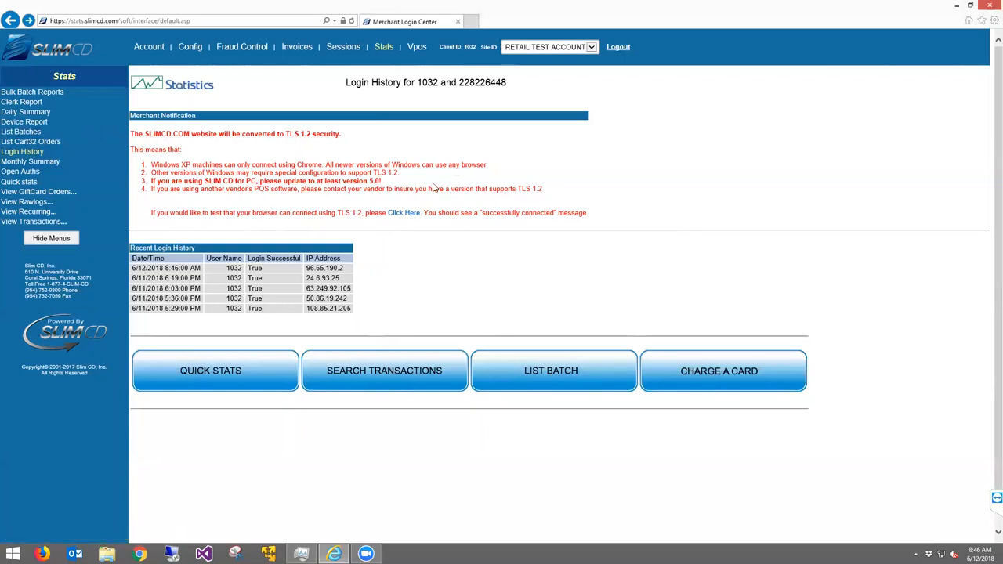
Bring up the blank Retail VPOS credit card terminal form from the Vpos menu
{"action": "left_click", "coordinate": [418, 48]}
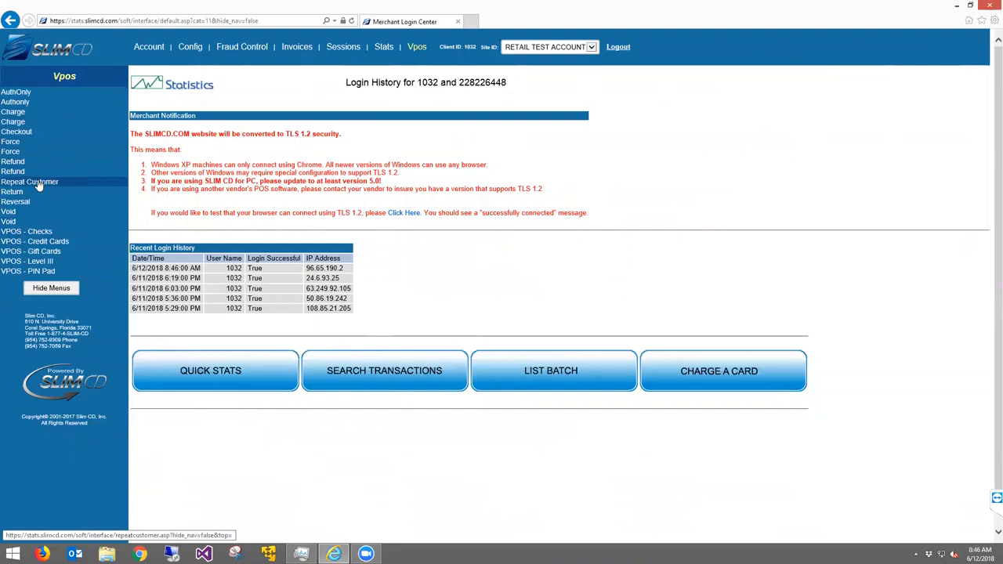
{"action": "left_click", "coordinate": [33, 244]}
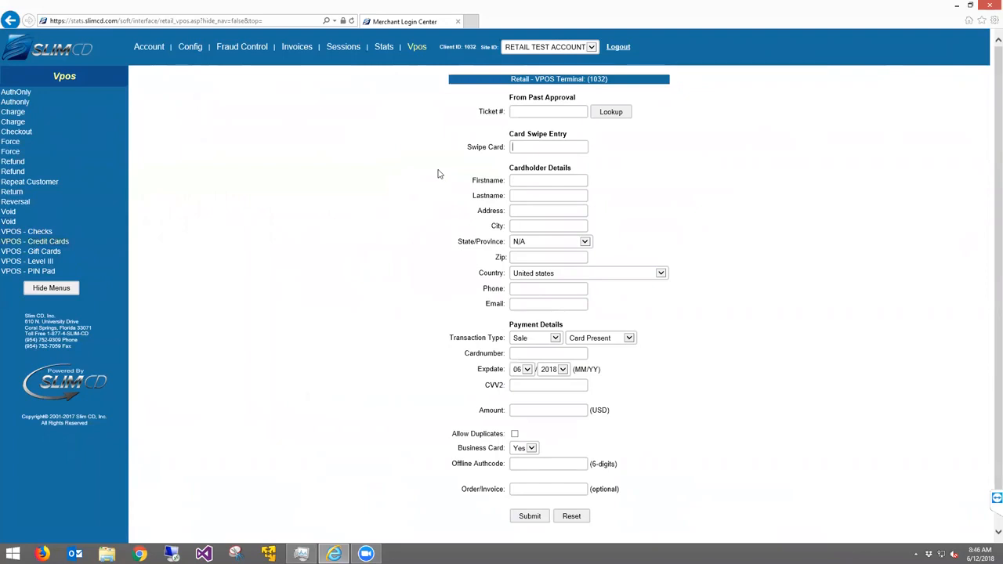
Enter a swiped $50 sale with order/invoice 'invoice 23456' and submit for confirmation
{"action": "type", "text": "●●●●●●●●●●●●●"}
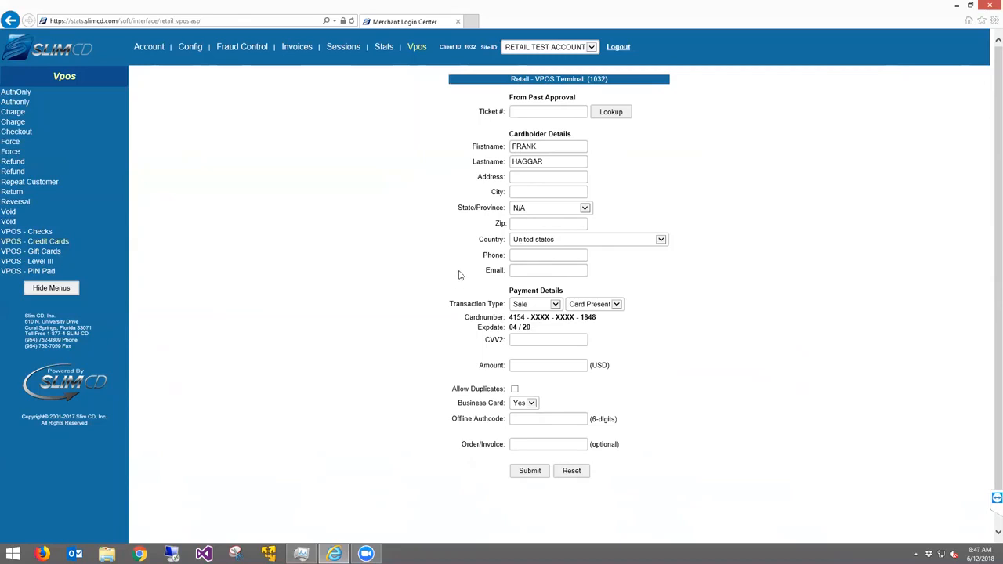
{"action": "left_click", "coordinate": [536, 369]}
{"action": "type", "text": "50"}
{"action": "left_click_drag", "start_coordinate": [461, 445], "coordinate": [634, 455]}
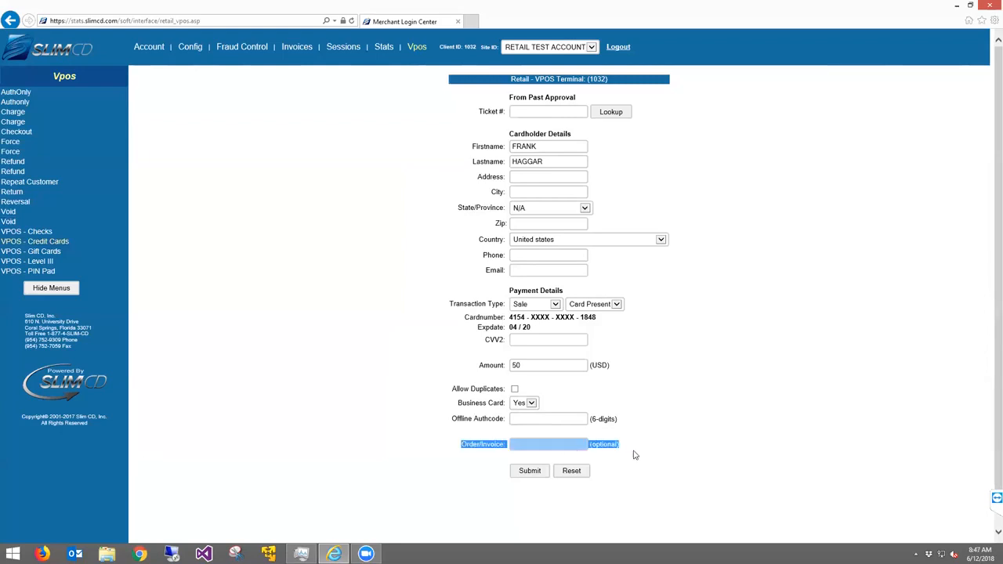
{"action": "left_click", "coordinate": [557, 444]}
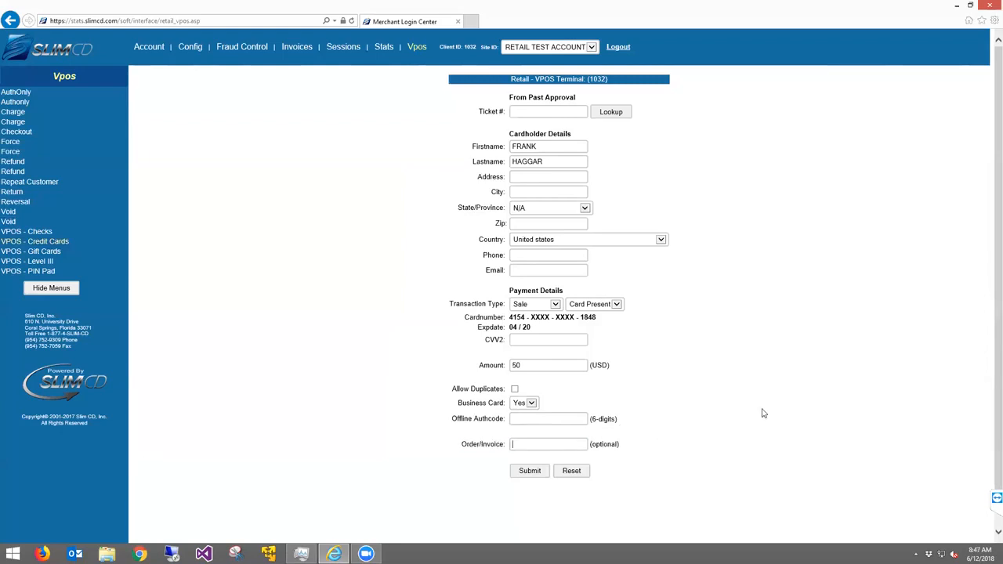
{"action": "type", "text": "invoice 23456"}
{"action": "left_click", "coordinate": [530, 472]}
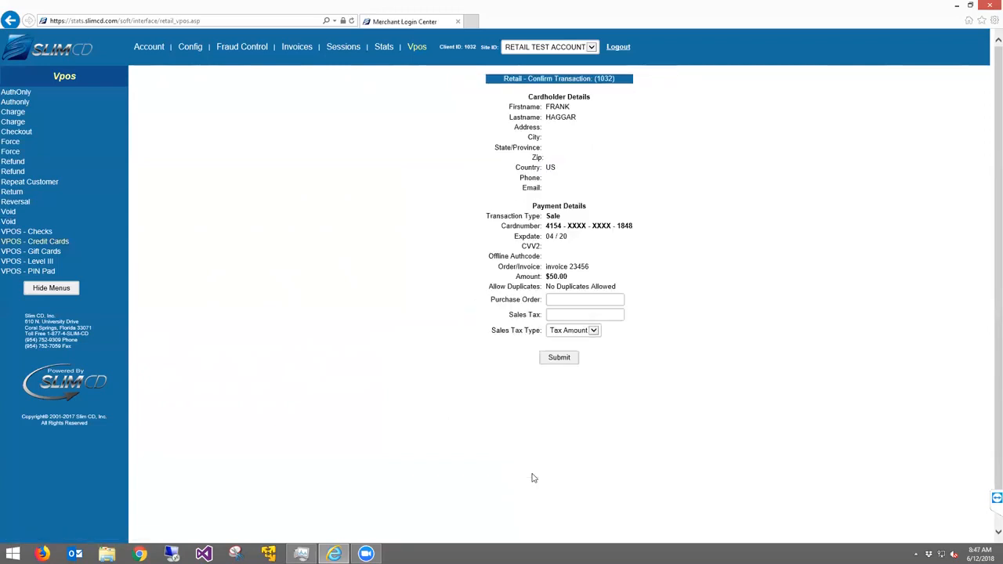
Approve the $50 sale without printing the receipt, then start a new blank transaction
{"action": "left_click", "coordinate": [557, 359]}
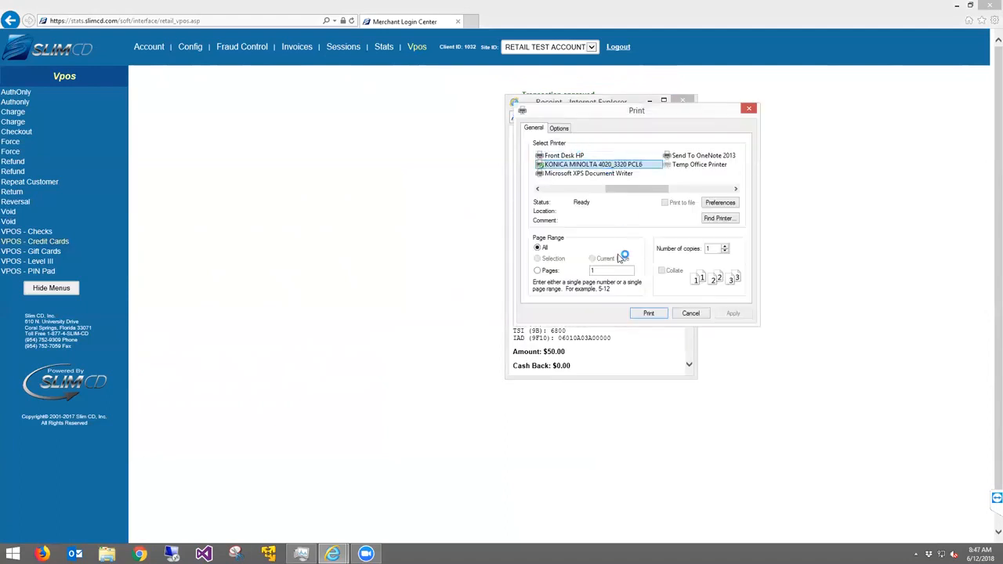
{"action": "left_click", "coordinate": [691, 312]}
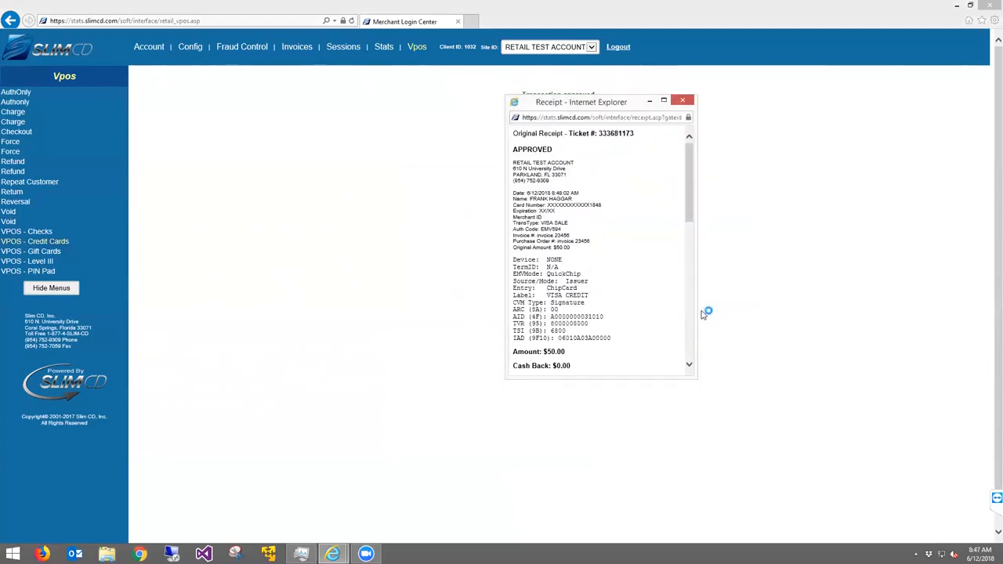
{"action": "left_click", "coordinate": [684, 101]}
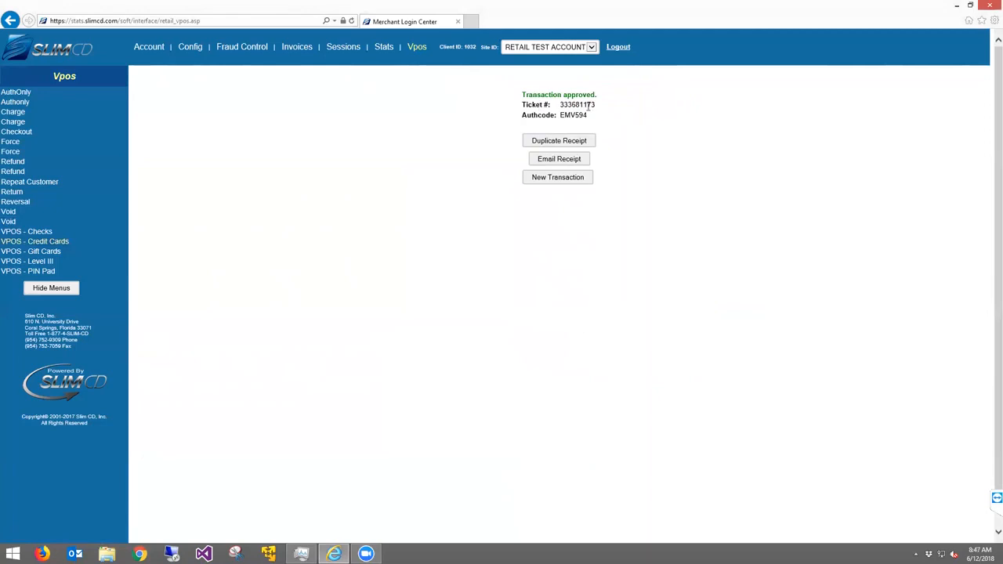
{"action": "left_click", "coordinate": [546, 177]}
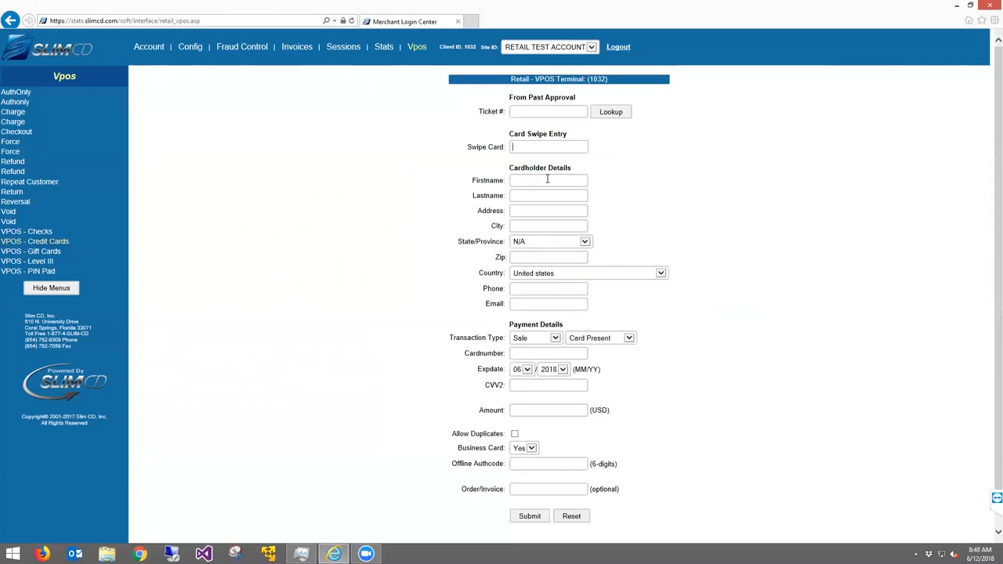
Fill in the cardholder's first and last name, street address, zip and e-mail
{"action": "left_click", "coordinate": [547, 179]}
{"action": "key", "text": "Tab"}
{"action": "key", "text": "Tab"}
{"action": "type", "text": "123 Main St"}
{"action": "key", "text": "Tab"}
{"action": "key", "text": "Tab"}
{"action": "key", "text": "Tab"}
{"action": "type", "text": "33333"}
{"action": "key", "text": "Tab"}
{"action": "key", "text": "Tab"}
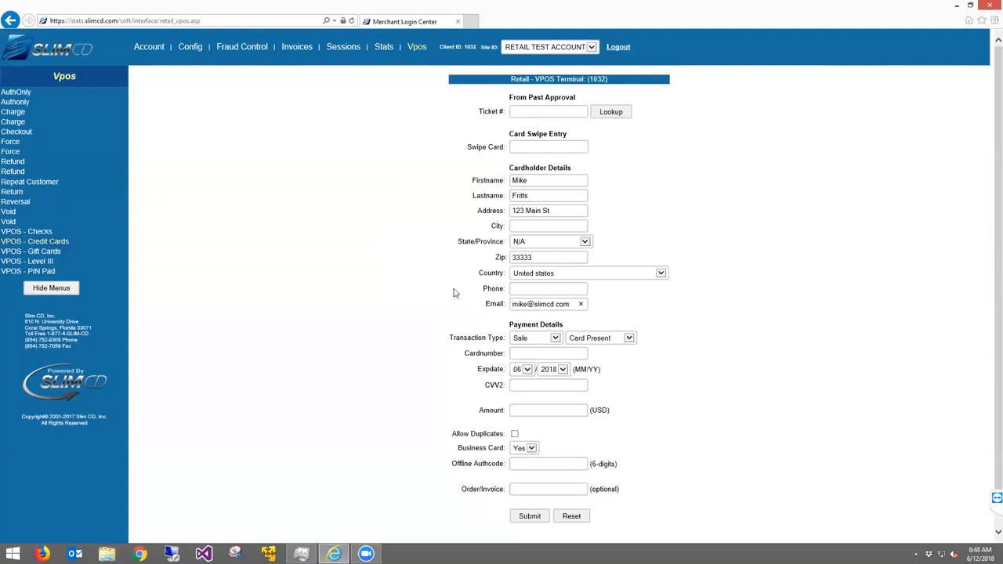
Enter the test card number, expiry year 2019 and the CVV2 code
{"action": "left_click", "coordinate": [523, 353]}
{"action": "type", "text": "4444333322221111"}
{"action": "key", "text": "Tab"}
{"action": "key", "text": "Tab"}
{"action": "key", "text": "Down"}
{"action": "key", "text": "Tab"}
{"action": "type", "text": "999"}
Set the amount to 300 and order/invoice to 'invoice 321', then submit
{"action": "left_click", "coordinate": [538, 410]}
{"action": "type", "text": "30"}
{"action": "left_click_drag", "start_coordinate": [462, 449], "coordinate": [496, 437]}
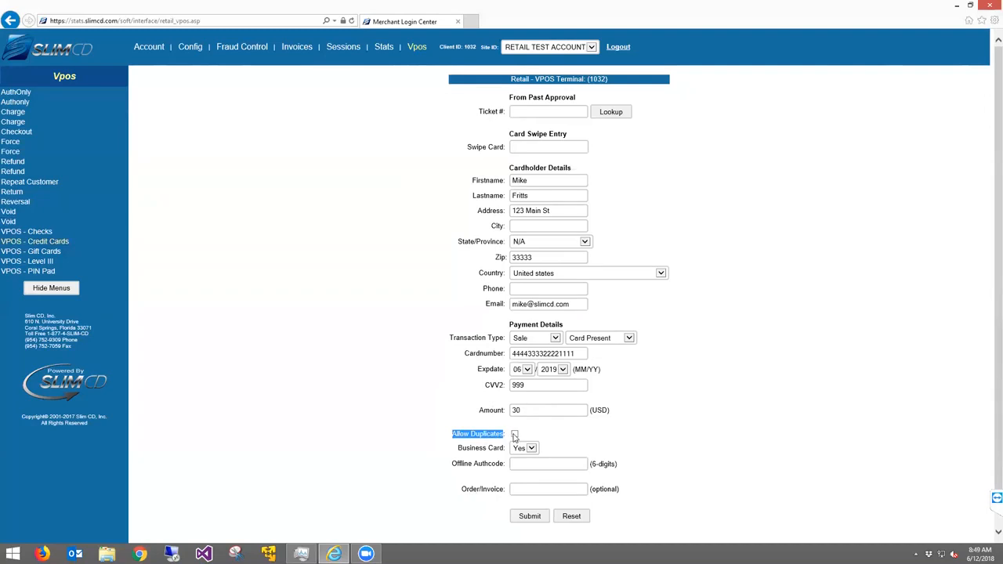
{"action": "left_click", "coordinate": [470, 447]}
{"action": "left_click_drag", "start_coordinate": [459, 448], "coordinate": [510, 452]}
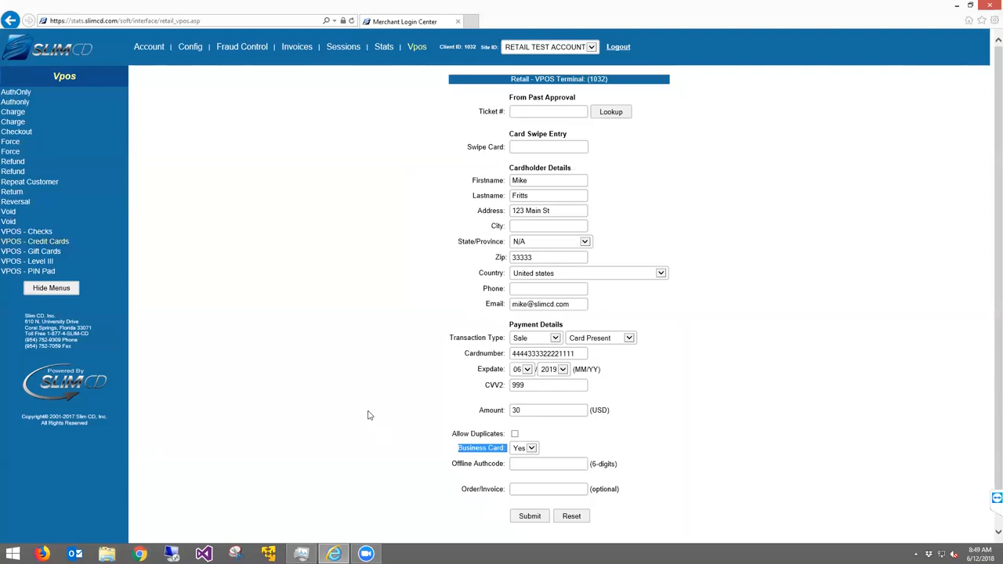
{"action": "left_click", "coordinate": [536, 412]}
{"action": "type", "text": "0"}
{"action": "left_click", "coordinate": [528, 493]}
{"action": "type", "text": "invoice "}
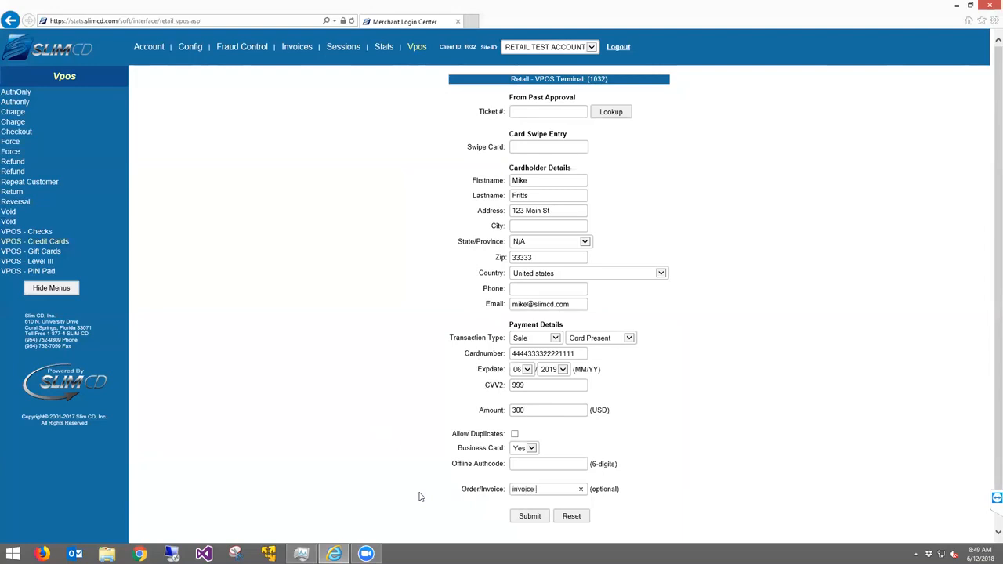
{"action": "type", "text": "321"}
{"action": "left_click_drag", "start_coordinate": [453, 467], "coordinate": [506, 466]}
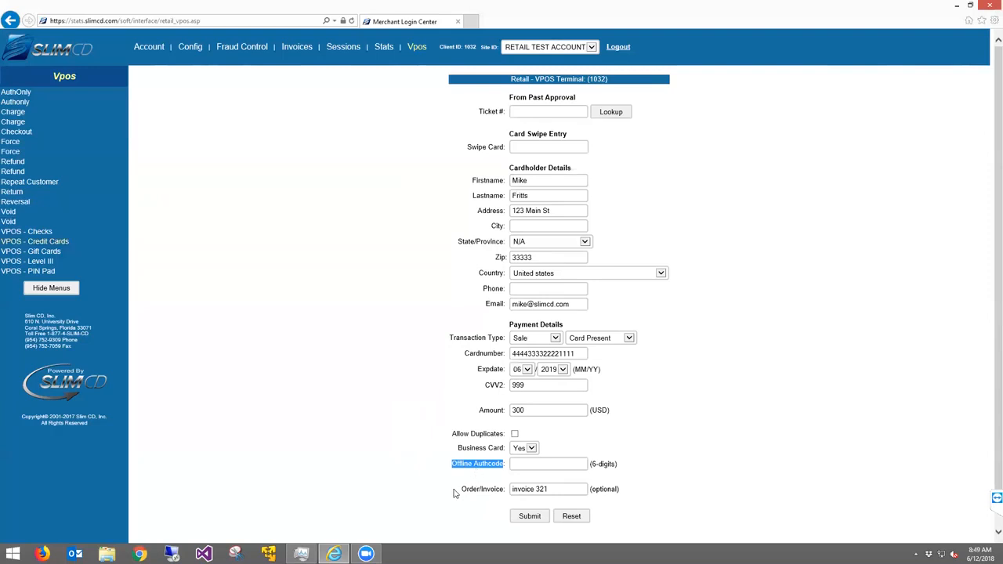
{"action": "left_click", "coordinate": [514, 518]}
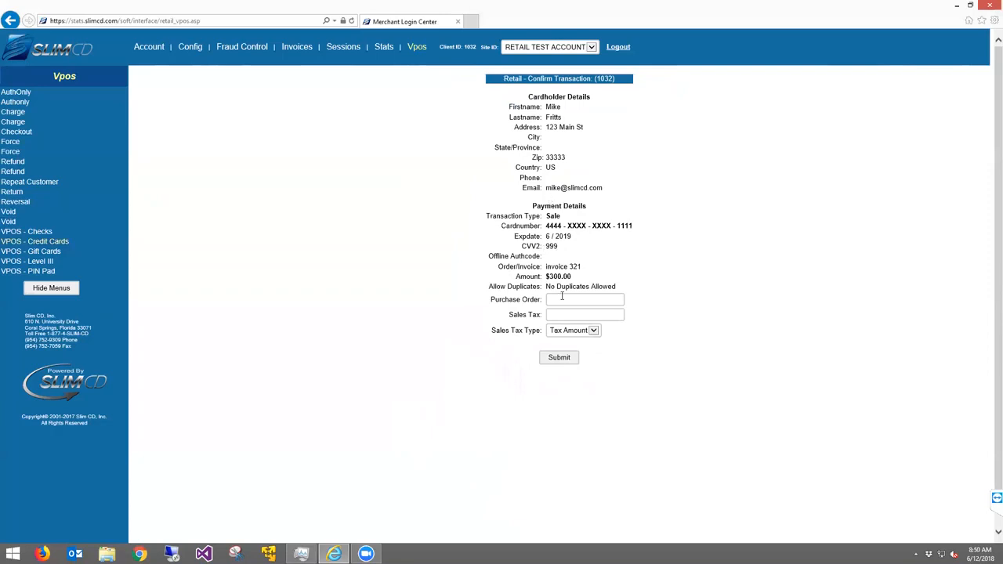
Enter purchase order 032165, sales tax 0.00 and tax type N/A, then submit the $300.00 sale
{"action": "type", "text": "032165"}
{"action": "left_click", "coordinate": [595, 315]}
{"action": "type", "text": "0.00"}
{"action": "left_click", "coordinate": [597, 329]}
{"action": "left_click", "coordinate": [572, 323]}
{"action": "left_click", "coordinate": [557, 359]}
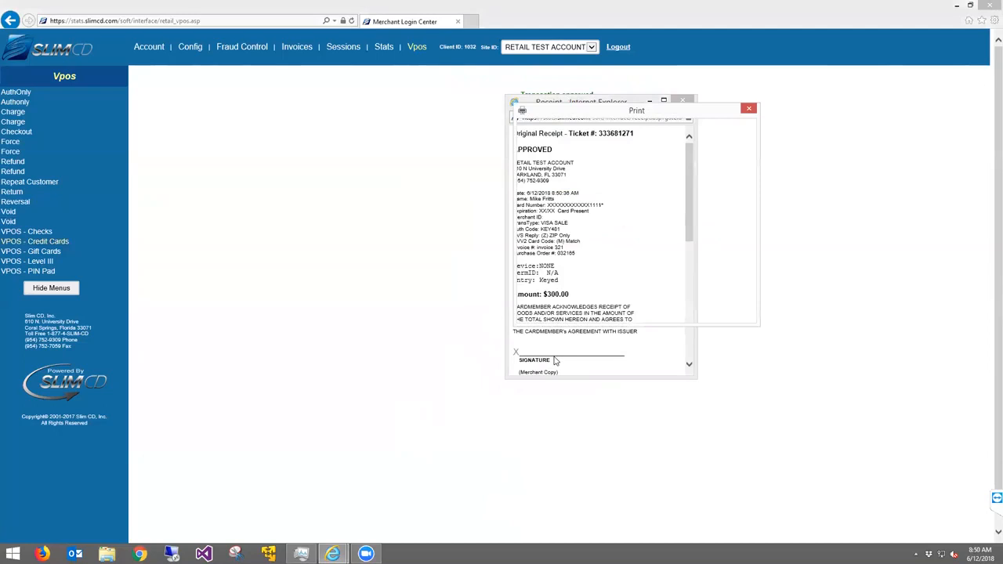
Cancel printing, close the receipt, note the AVS and CVV2 results, and open Email Receipt
{"action": "left_click", "coordinate": [690, 312]}
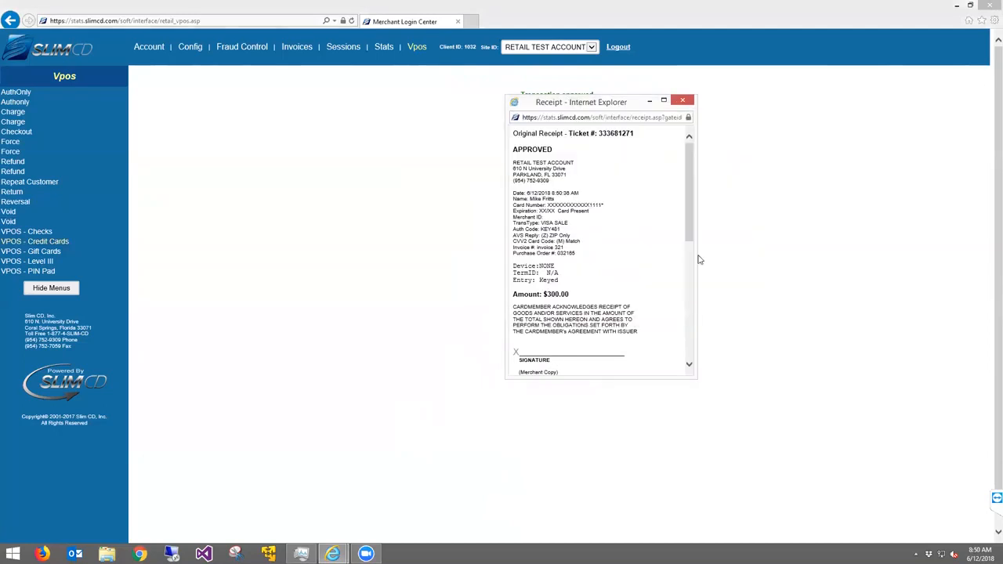
{"action": "left_click", "coordinate": [687, 99]}
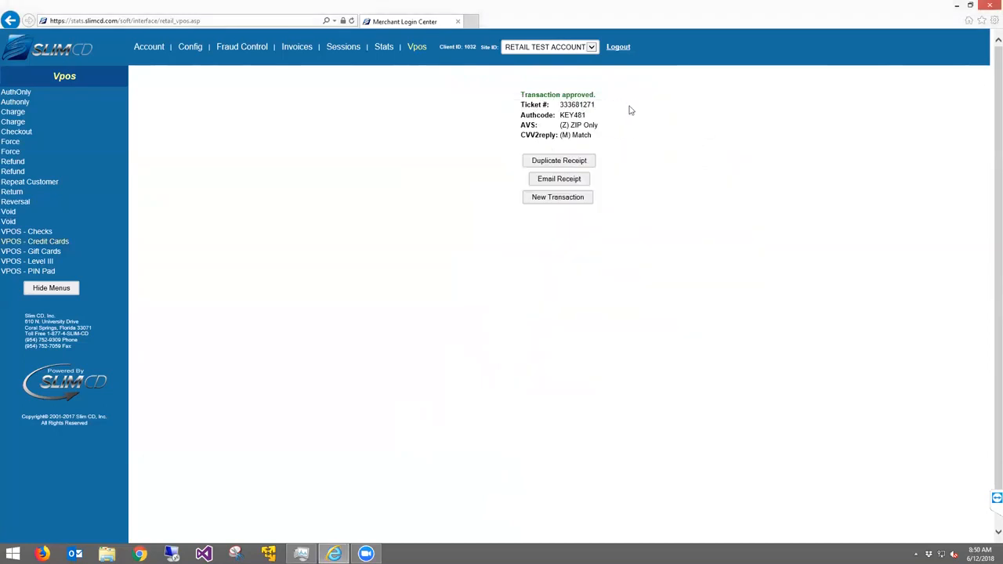
{"action": "left_click_drag", "start_coordinate": [522, 123], "coordinate": [595, 127]}
{"action": "left_click", "coordinate": [531, 133]}
{"action": "left_click_drag", "start_coordinate": [525, 135], "coordinate": [596, 138]}
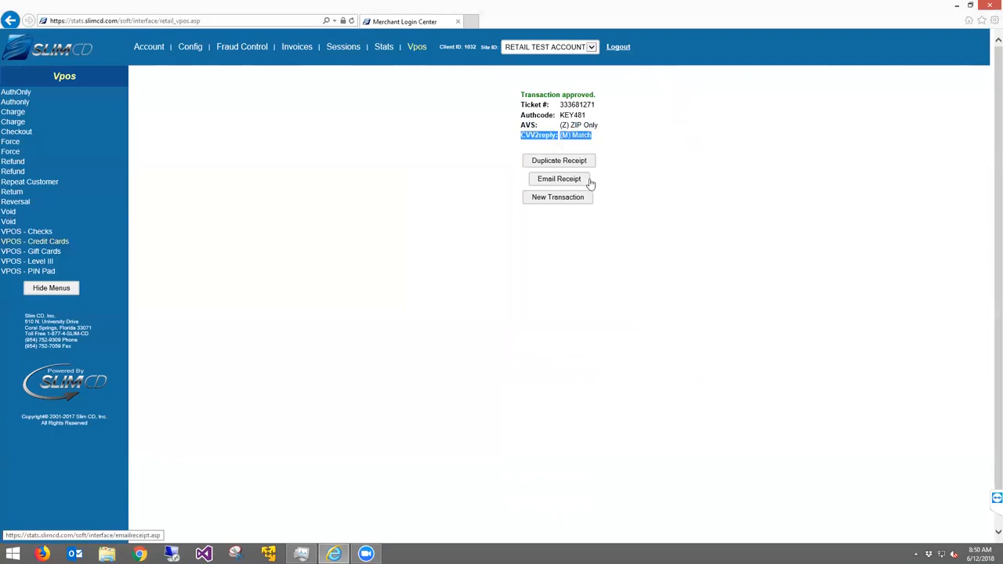
{"action": "left_click", "coordinate": [564, 181]}
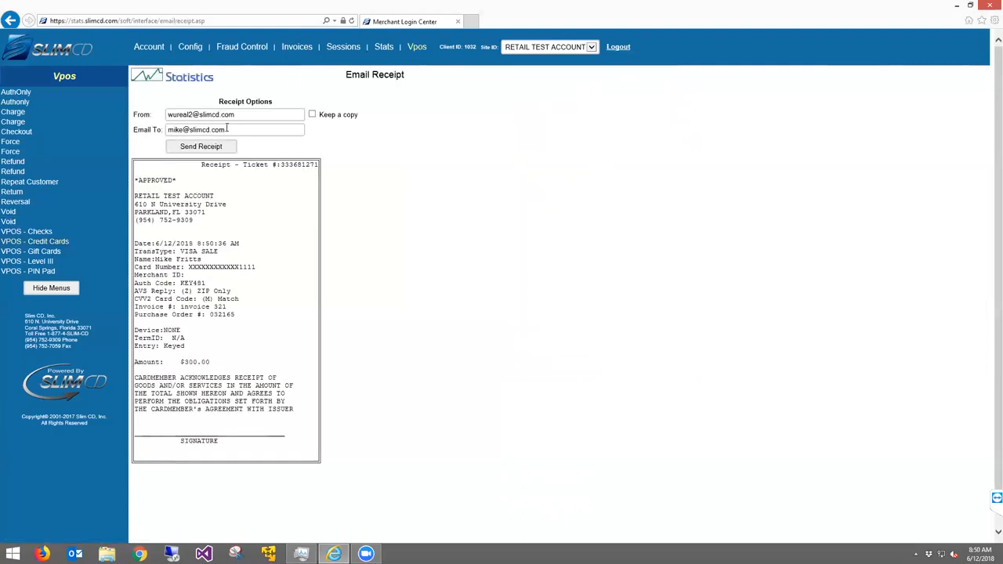
Leave Keep a copy unchecked and send the $300.00 sale's receipt to the cardholder's email
{"action": "left_click_drag", "start_coordinate": [172, 115], "coordinate": [146, 129]}
{"action": "left_click", "coordinate": [337, 187]}
{"action": "left_click", "coordinate": [312, 115]}
{"action": "left_click", "coordinate": [312, 115]}
{"action": "left_click", "coordinate": [211, 147]}
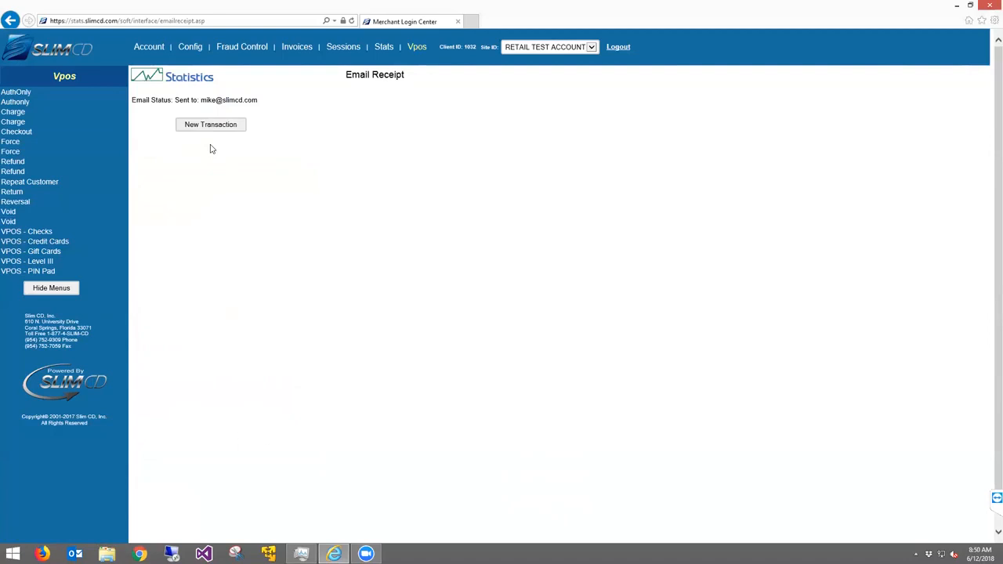
Browse the Stats Clerk Report, Daily Summary, Device Report and List Batches, then show raw log options
{"action": "left_click", "coordinate": [210, 124]}
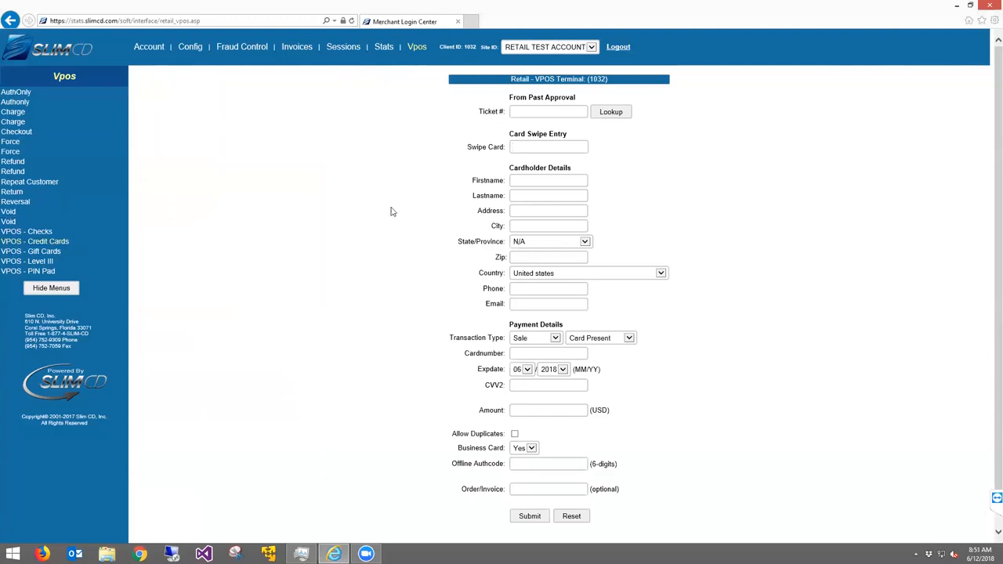
{"action": "left_click", "coordinate": [385, 53]}
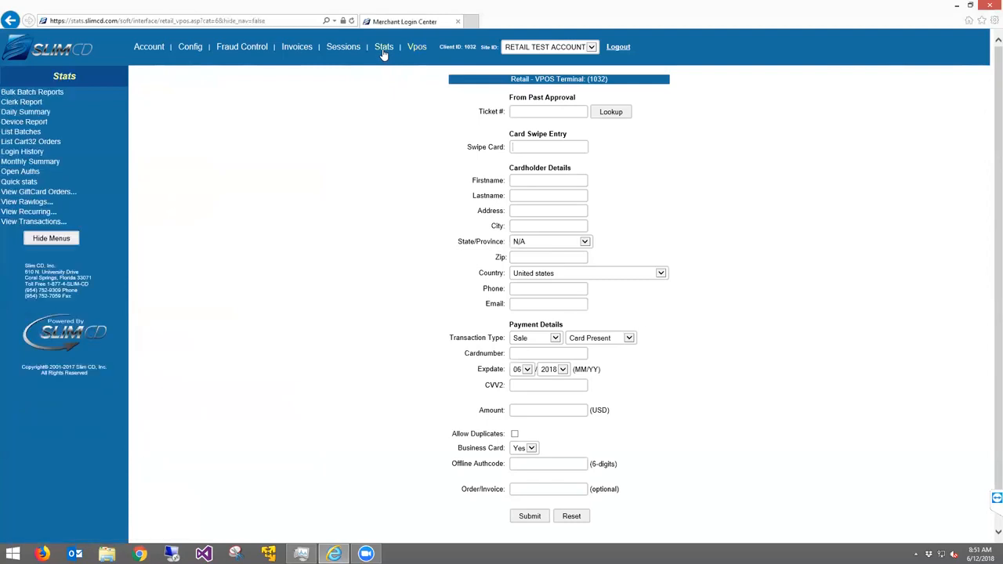
{"action": "left_click", "coordinate": [38, 103]}
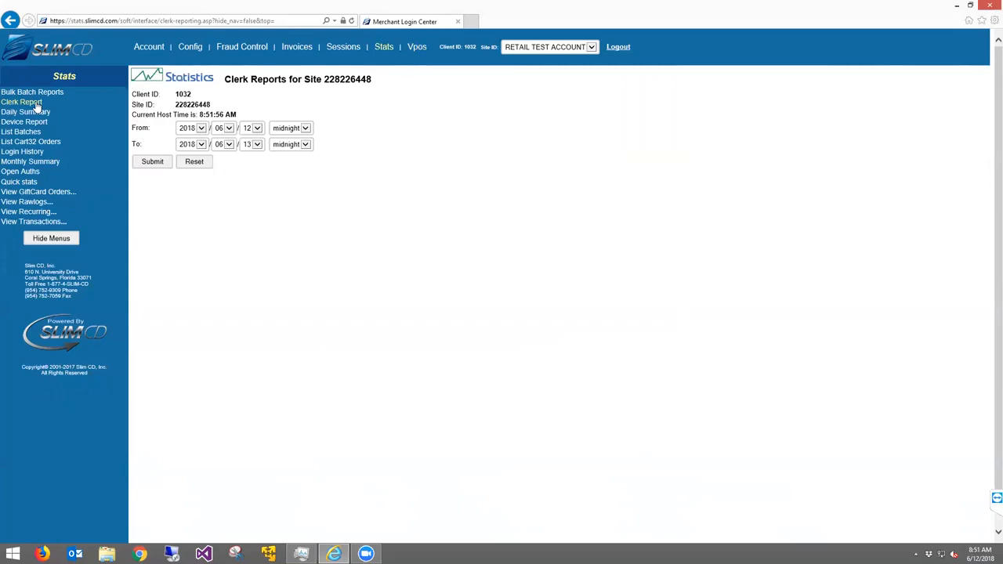
{"action": "left_click", "coordinate": [35, 112]}
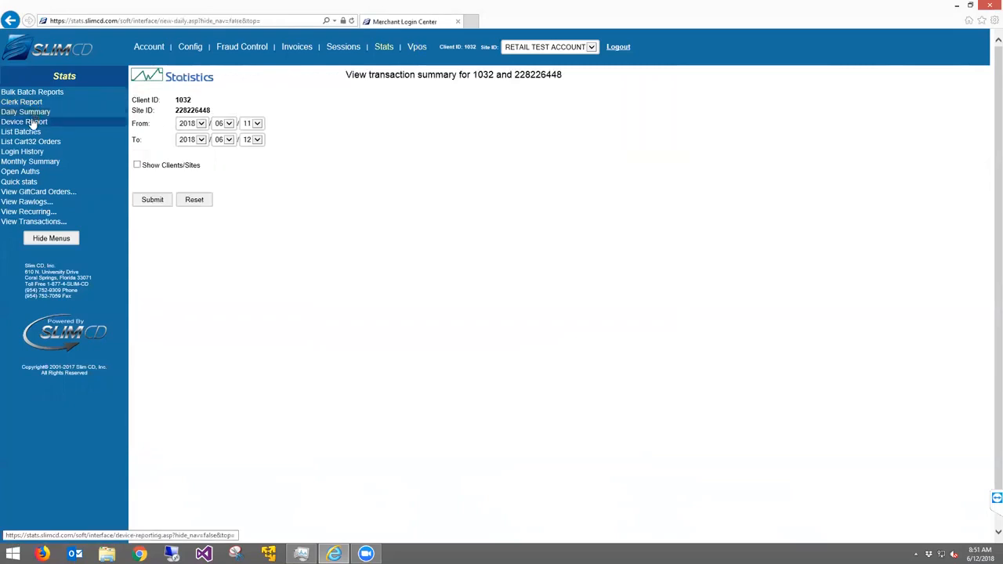
{"action": "left_click", "coordinate": [32, 123]}
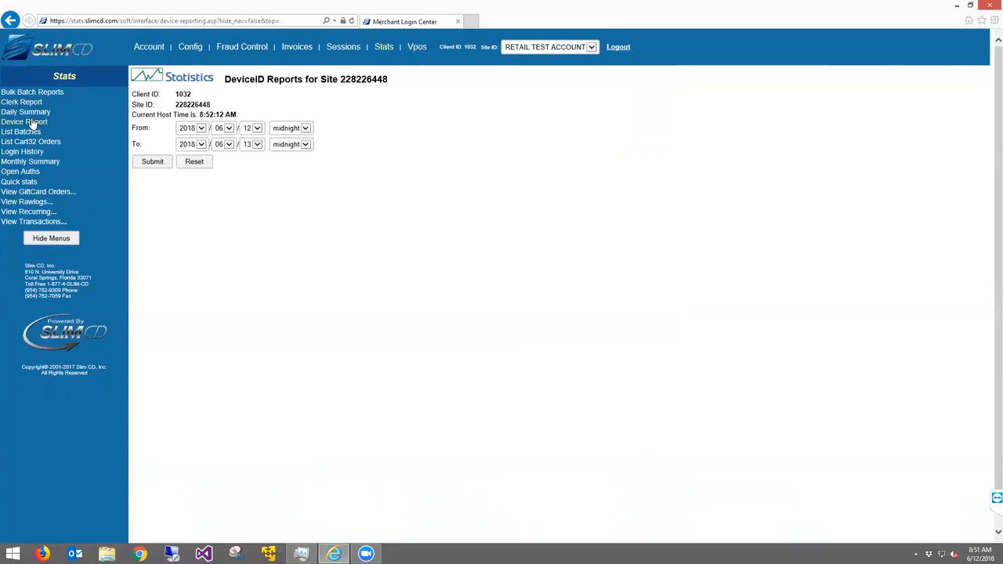
{"action": "left_click", "coordinate": [28, 133]}
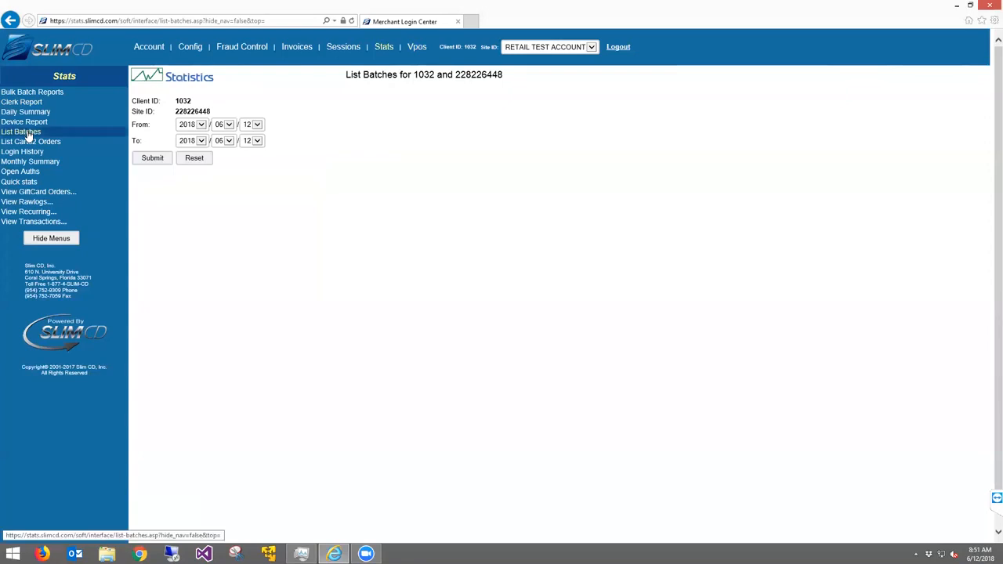
{"action": "left_click", "coordinate": [27, 201]}
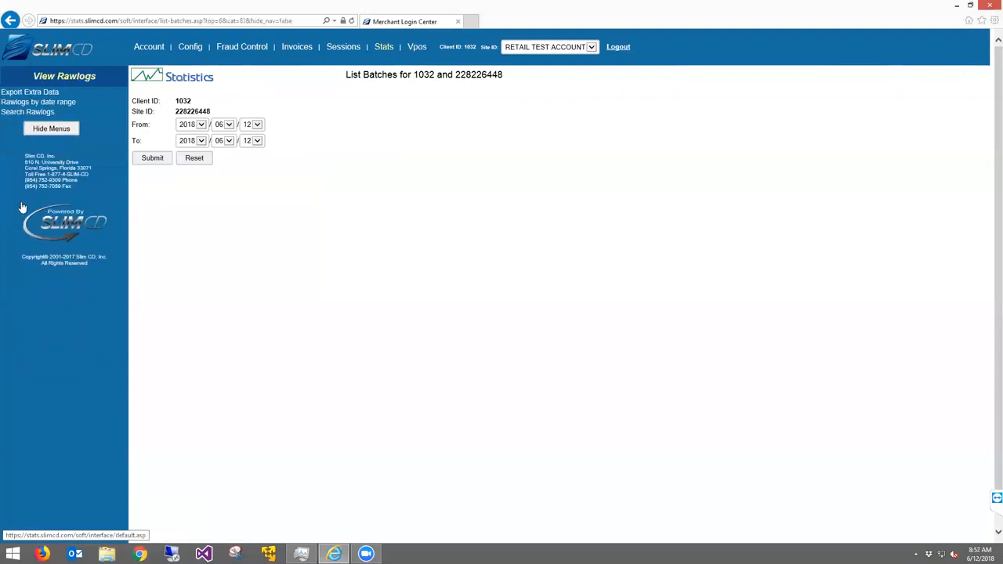
Search raw logs with default display fields, listing today's four sales totalling $477.94
{"action": "left_click", "coordinate": [31, 112]}
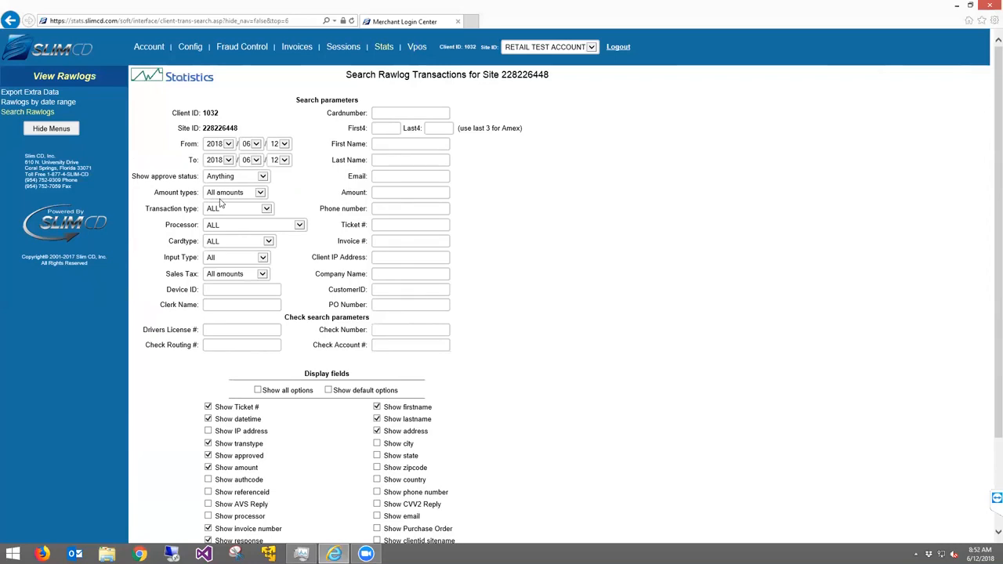
{"action": "scroll", "coordinate": [330, 229], "scroll_direction": "down", "scroll_amount": 3}
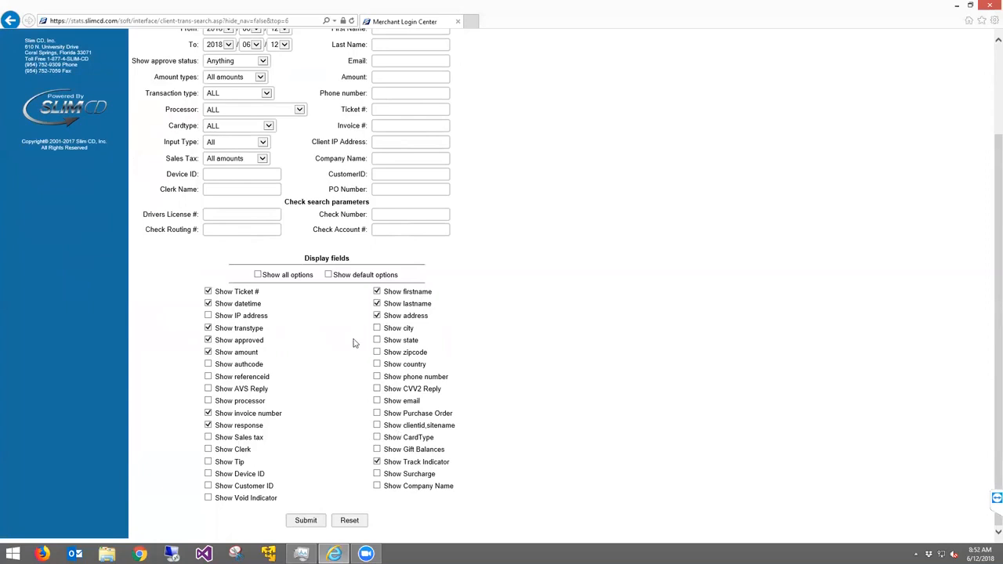
{"action": "left_click", "coordinate": [328, 275]}
{"action": "left_click", "coordinate": [306, 520]}
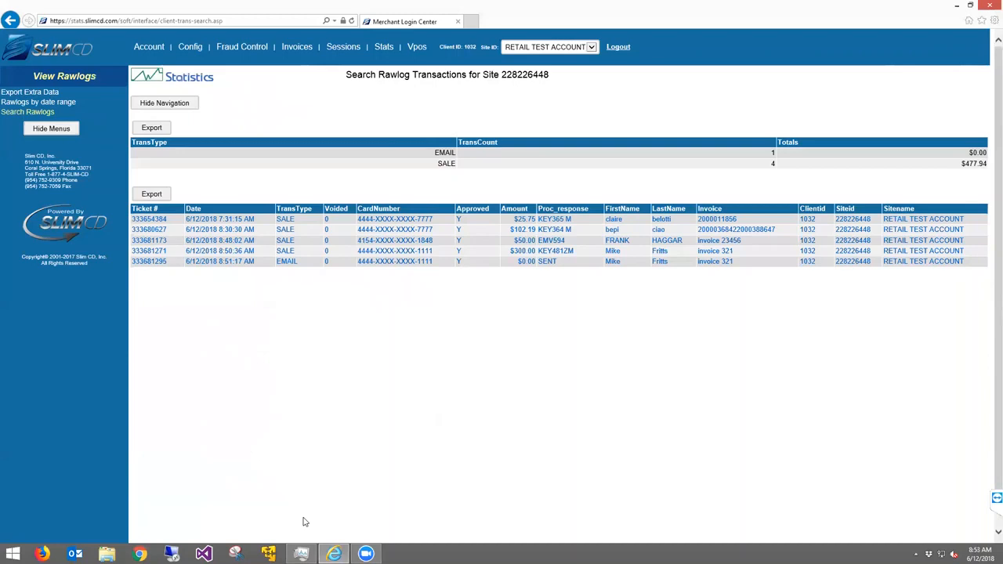
{"action": "left_click", "coordinate": [394, 252]}
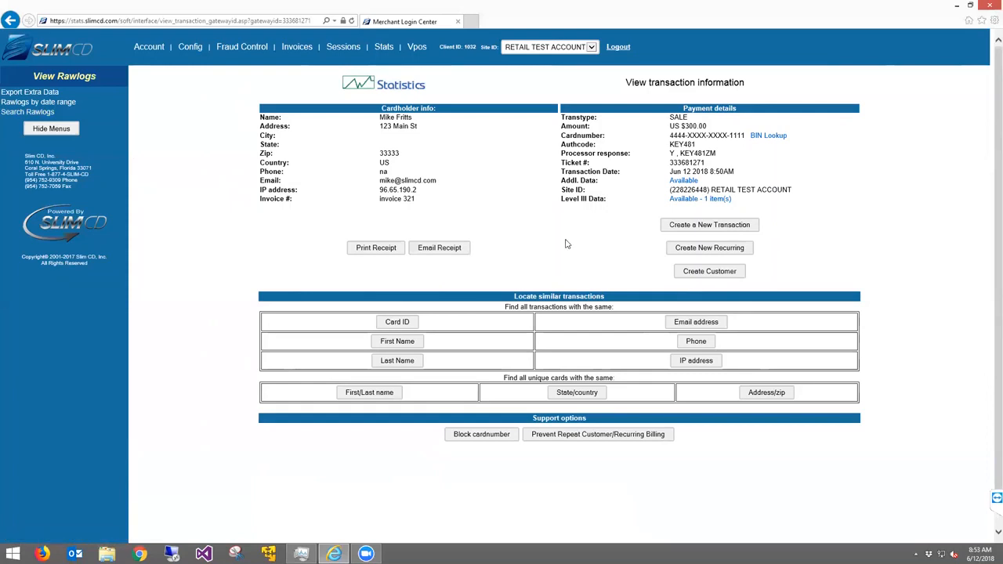
{"action": "left_click", "coordinate": [694, 228]}
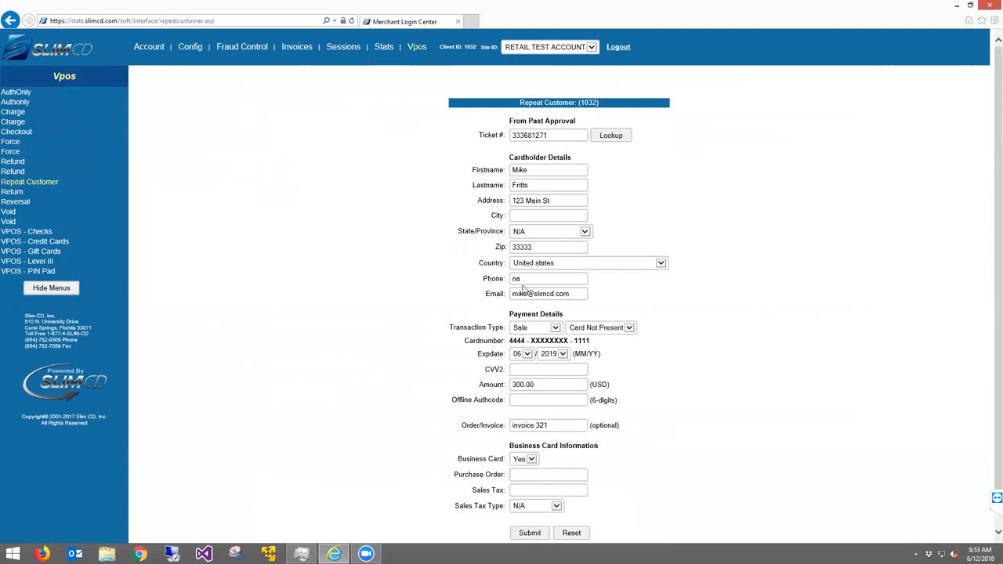
Change the amount to 45 and submit the repeat sale, skipping the receipt printout
{"action": "left_click_drag", "start_coordinate": [453, 324], "coordinate": [493, 325]}
{"action": "left_click", "coordinate": [447, 362]}
{"action": "left_click_drag", "start_coordinate": [544, 384], "coordinate": [437, 381]}
{"action": "type", "text": "45"}
{"action": "scroll", "coordinate": [437, 381], "scroll_direction": "down", "scroll_amount": 1}
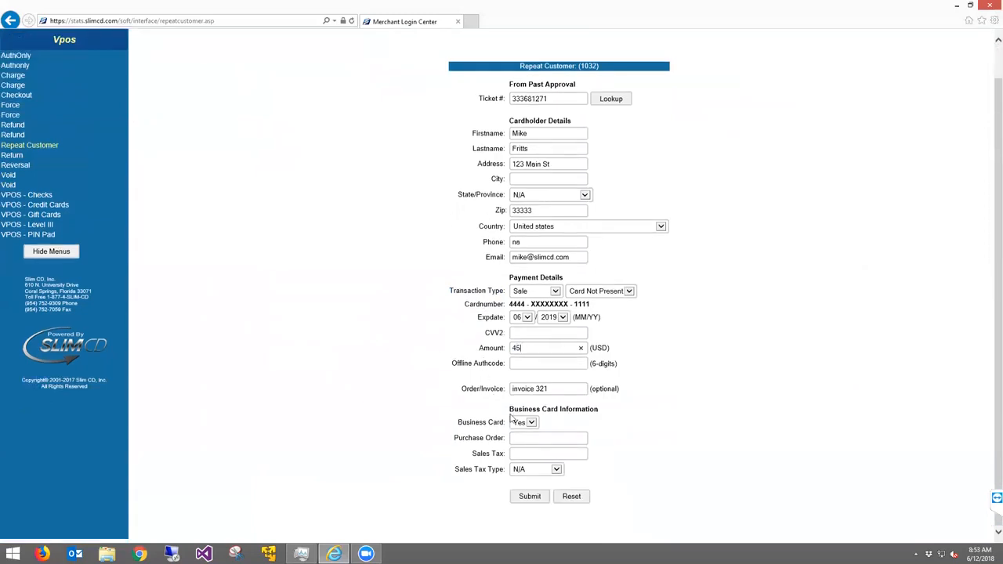
{"action": "left_click", "coordinate": [523, 497]}
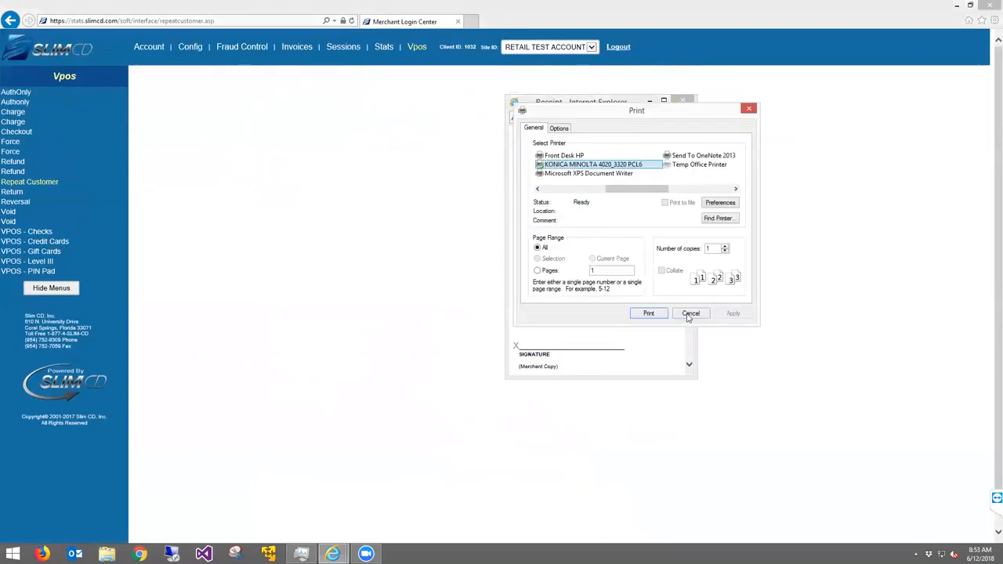
{"action": "left_click", "coordinate": [692, 312]}
{"action": "left_click", "coordinate": [687, 101]}
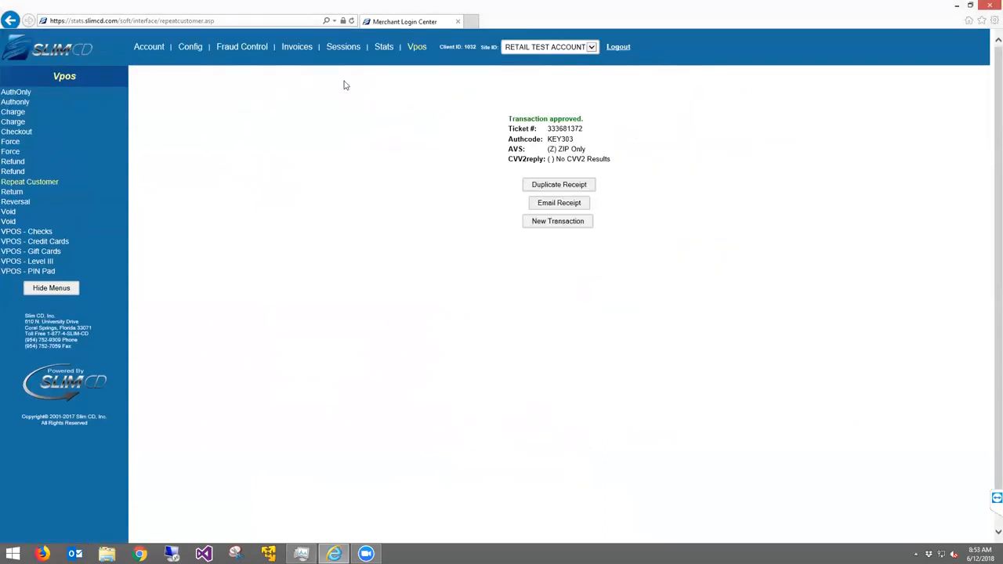
Search the rawlogs and start a new repeat-customer transaction from ticket 333681271
{"action": "left_click", "coordinate": [384, 49]}
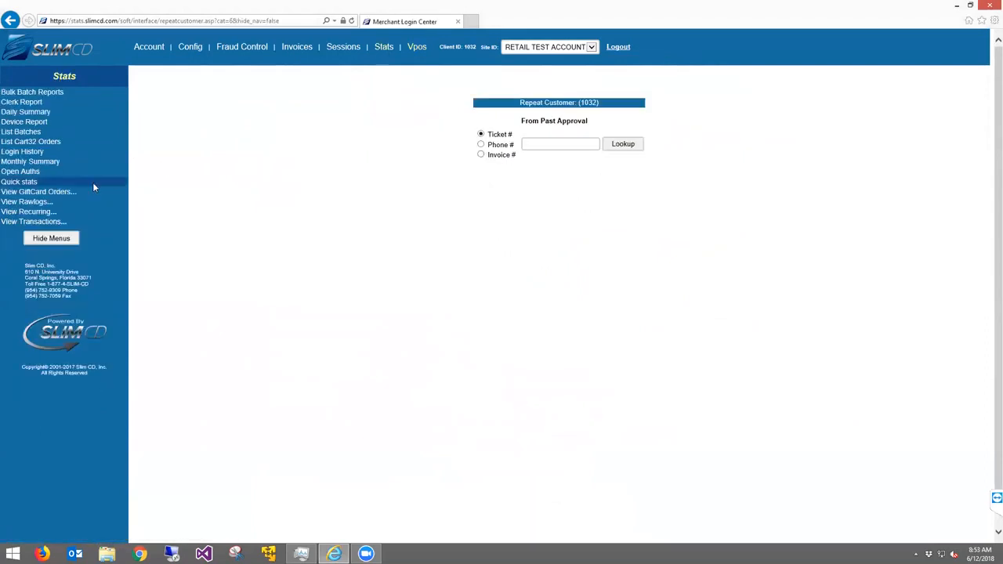
{"action": "left_click", "coordinate": [39, 206]}
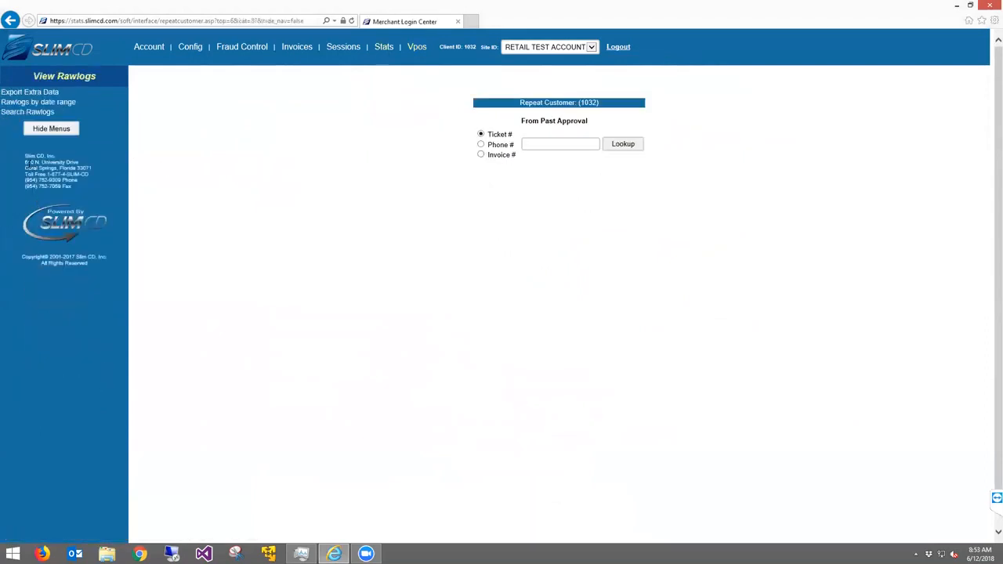
{"action": "left_click", "coordinate": [35, 113]}
{"action": "scroll", "coordinate": [305, 352], "scroll_direction": "down", "scroll_amount": 3}
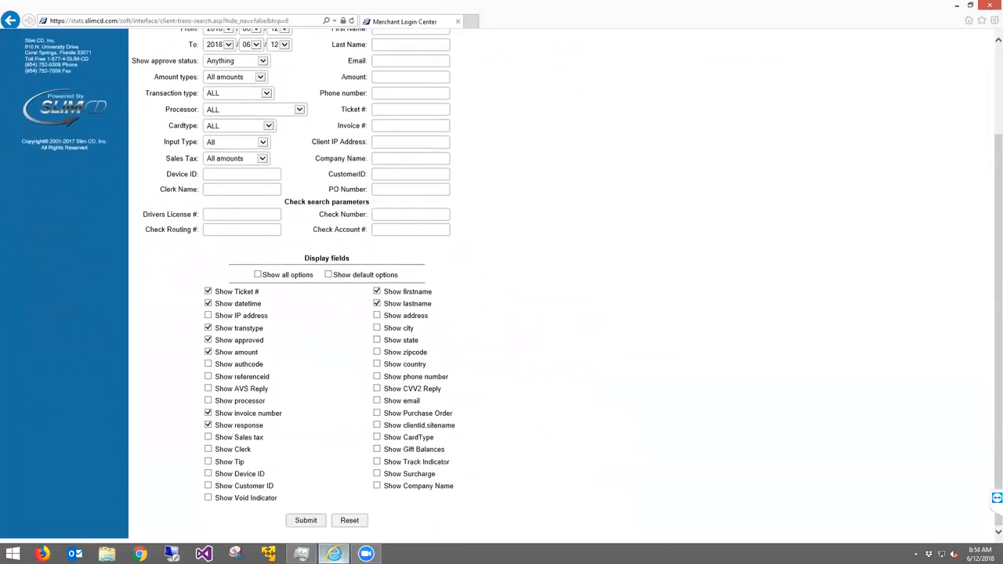
{"action": "left_click", "coordinate": [303, 520]}
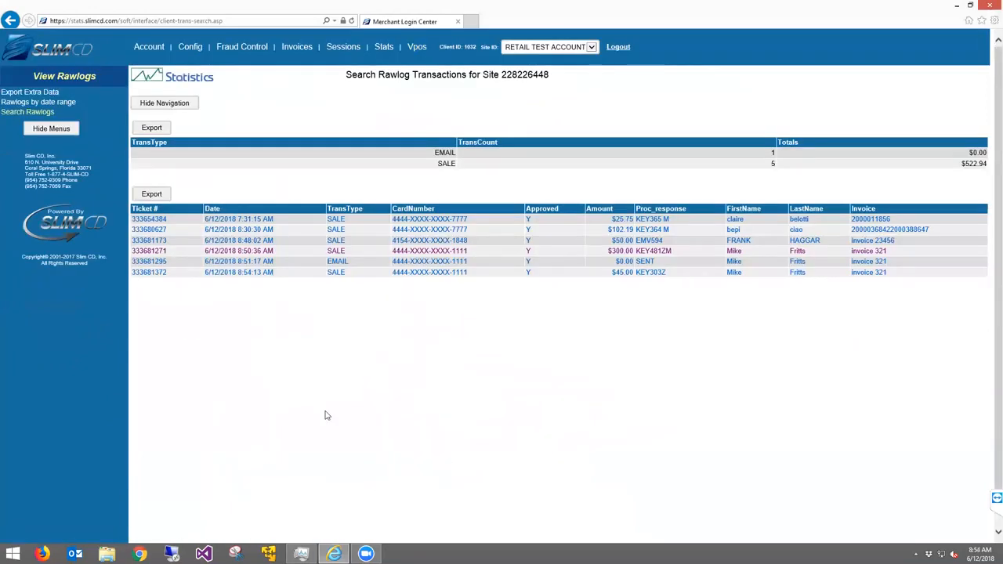
{"action": "left_click", "coordinate": [423, 253]}
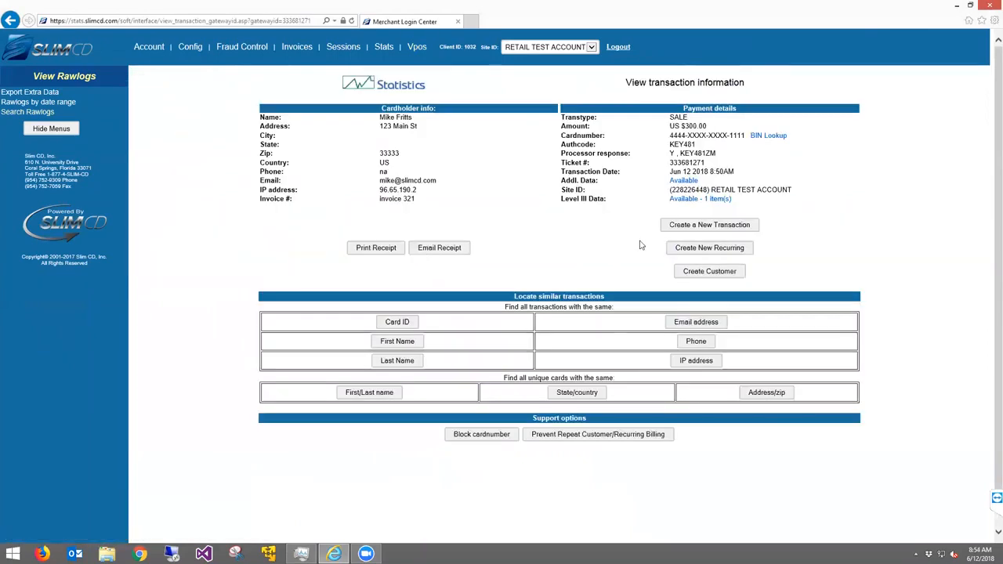
{"action": "left_click", "coordinate": [688, 225]}
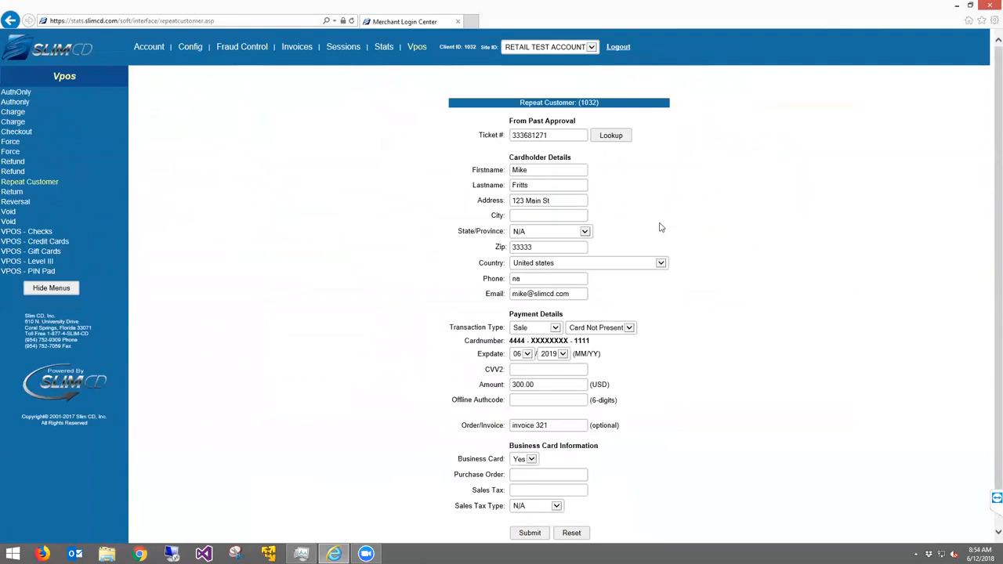
Switch the transaction type to Credit, submit 150.00, and skip printing the receipt
{"action": "left_click", "coordinate": [548, 329]}
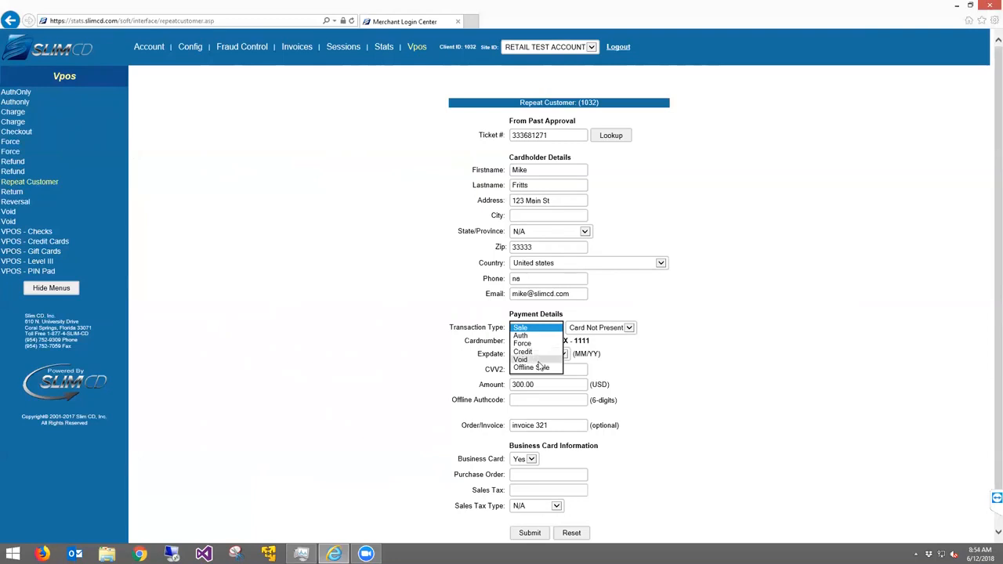
{"action": "left_click", "coordinate": [539, 352]}
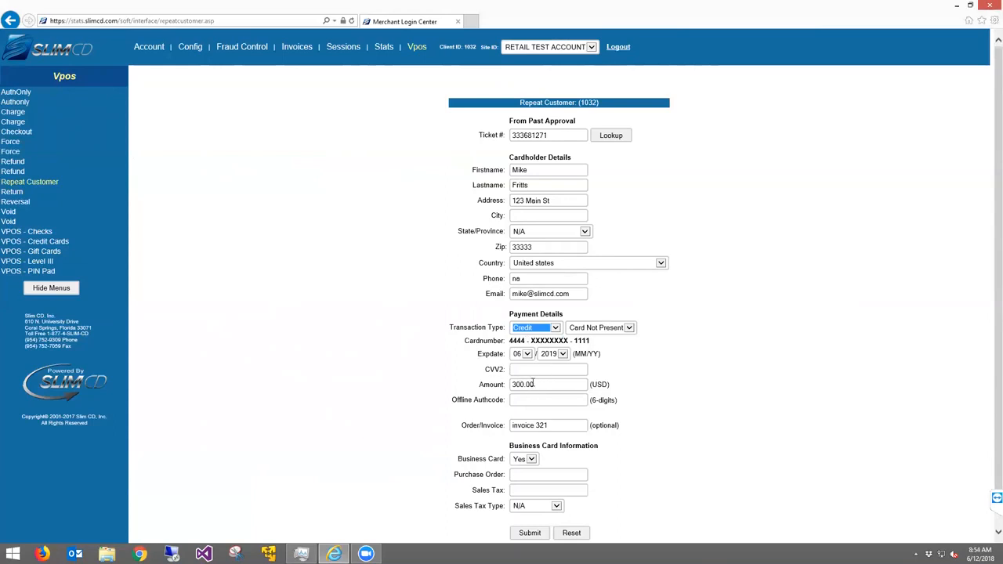
{"action": "left_click_drag", "start_coordinate": [541, 384], "coordinate": [398, 386]}
{"action": "type", "text": "150.00"}
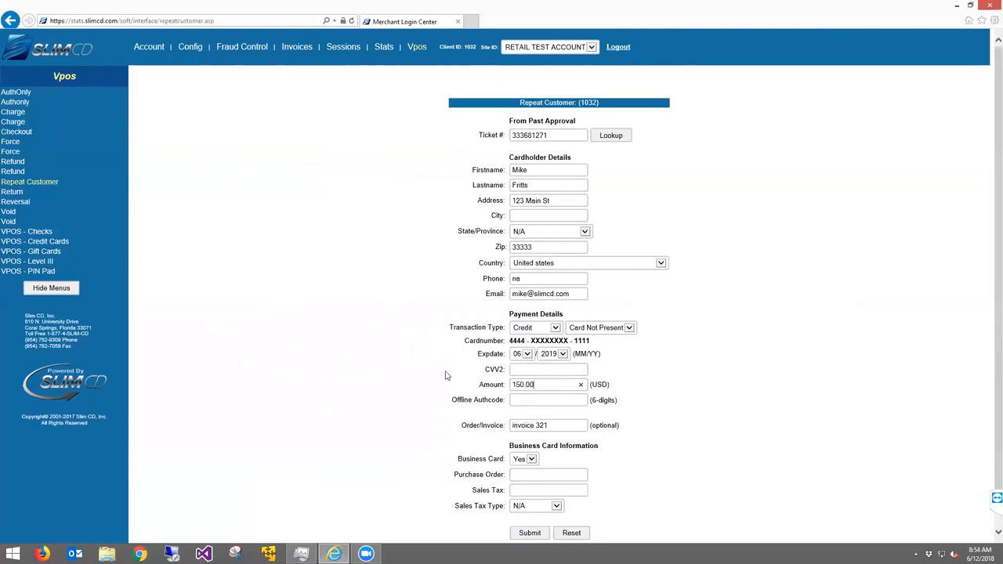
{"action": "scroll", "coordinate": [468, 373], "scroll_direction": "down", "scroll_amount": 1}
{"action": "left_click", "coordinate": [531, 498]}
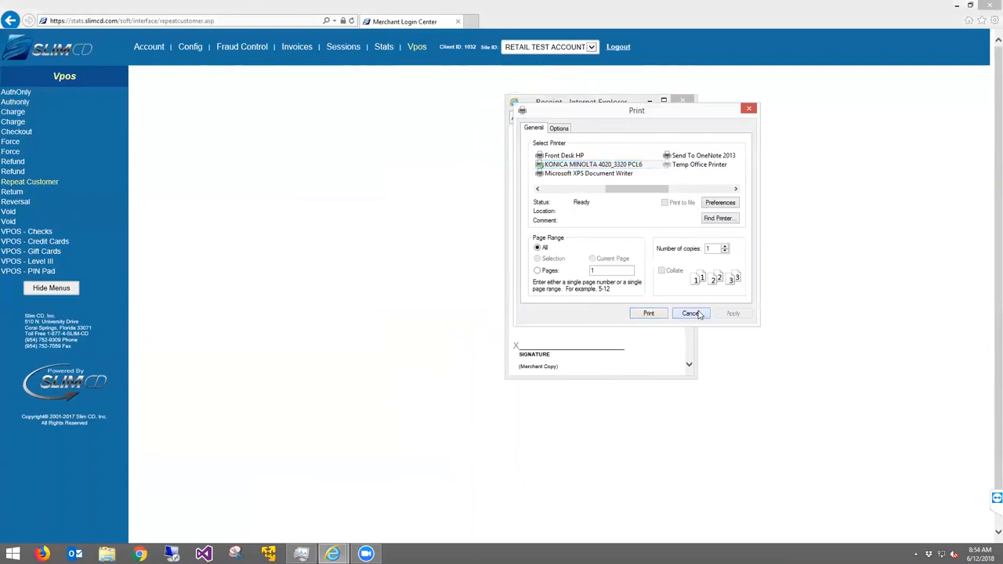
{"action": "left_click", "coordinate": [689, 313]}
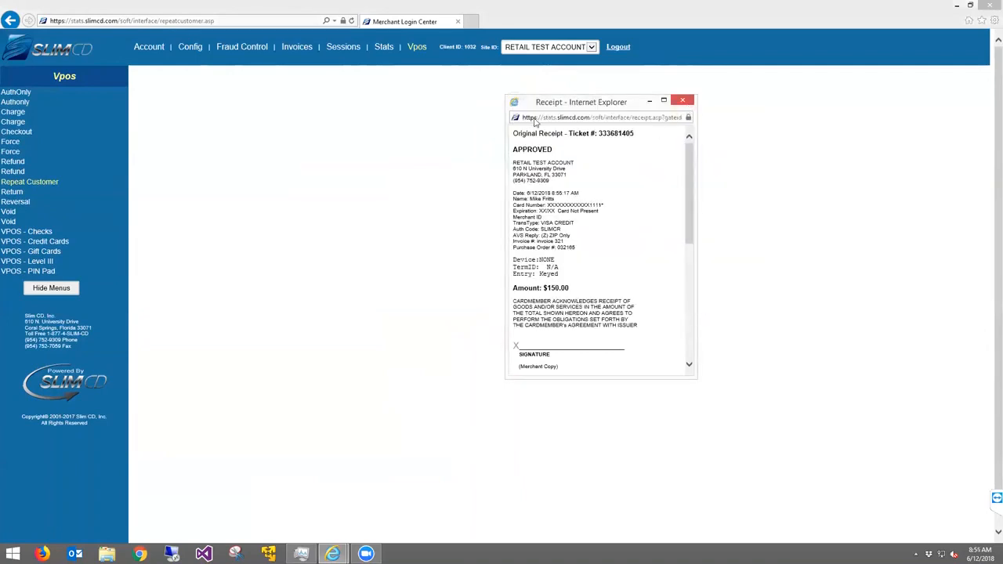
{"action": "left_click", "coordinate": [381, 48]}
Run the Search Rawlogs query and open the $300.00 sale for ticket 333681271
{"action": "left_click", "coordinate": [37, 203]}
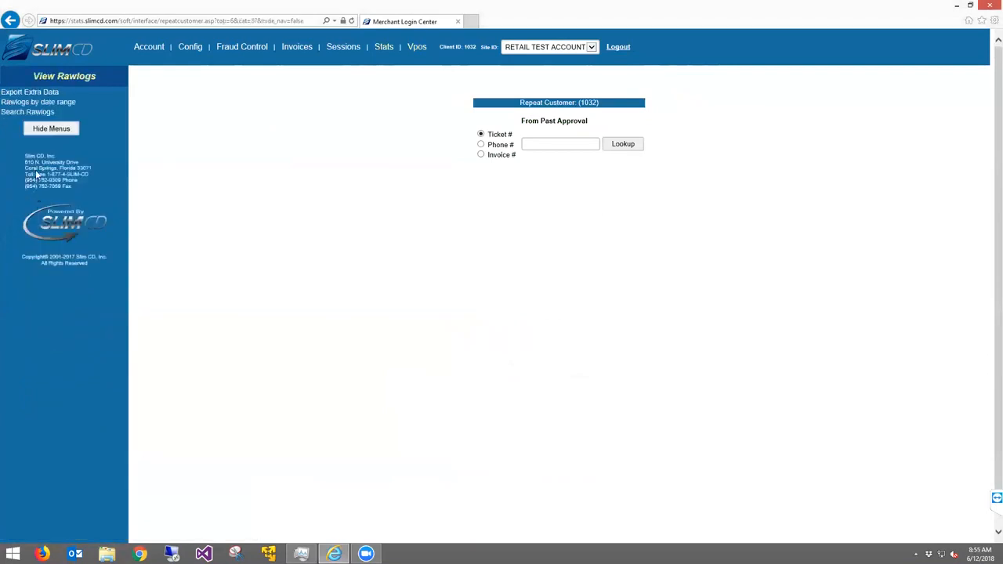
{"action": "left_click", "coordinate": [36, 112]}
{"action": "scroll", "coordinate": [363, 371], "scroll_direction": "down", "scroll_amount": 3}
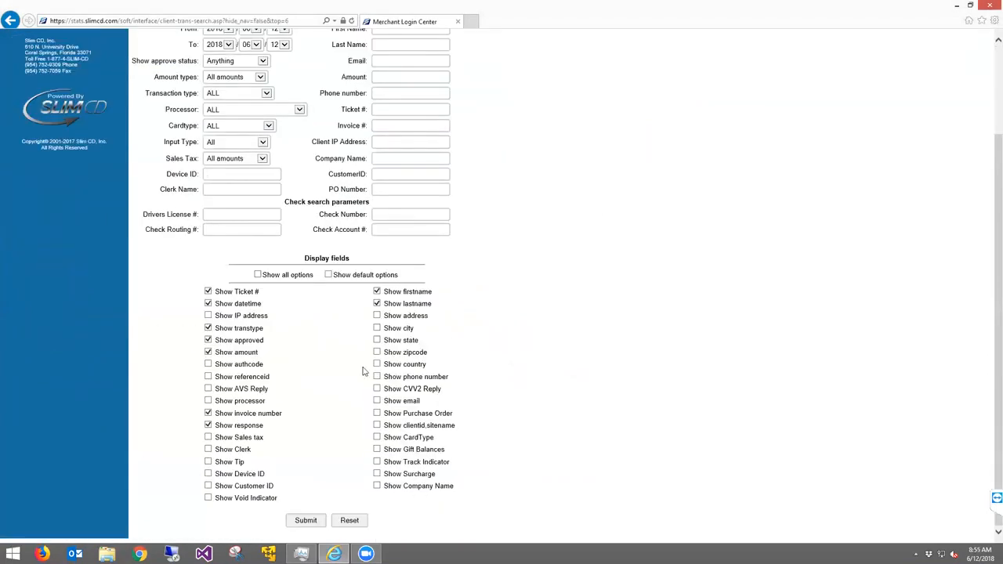
{"action": "left_click", "coordinate": [305, 521]}
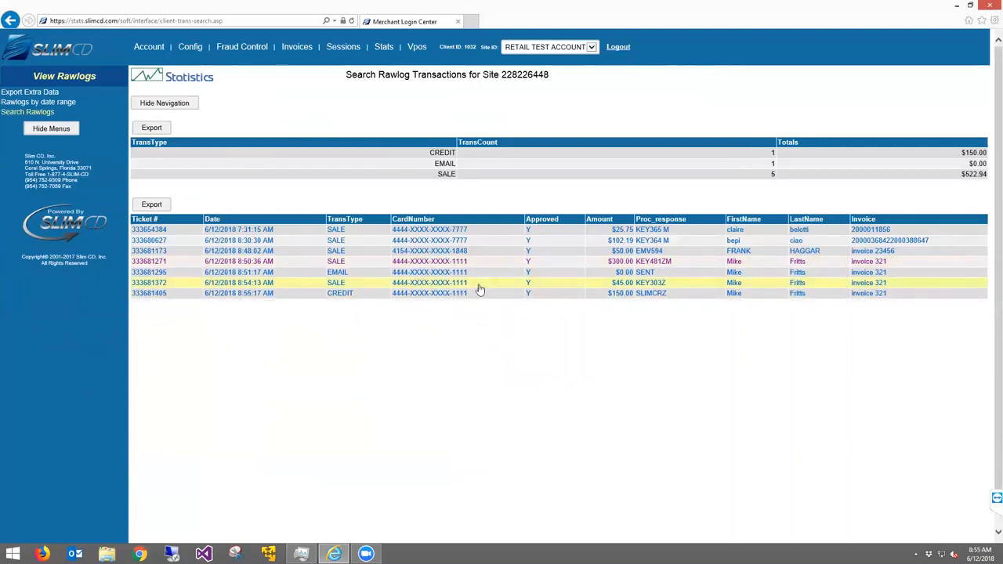
{"action": "left_click", "coordinate": [437, 267]}
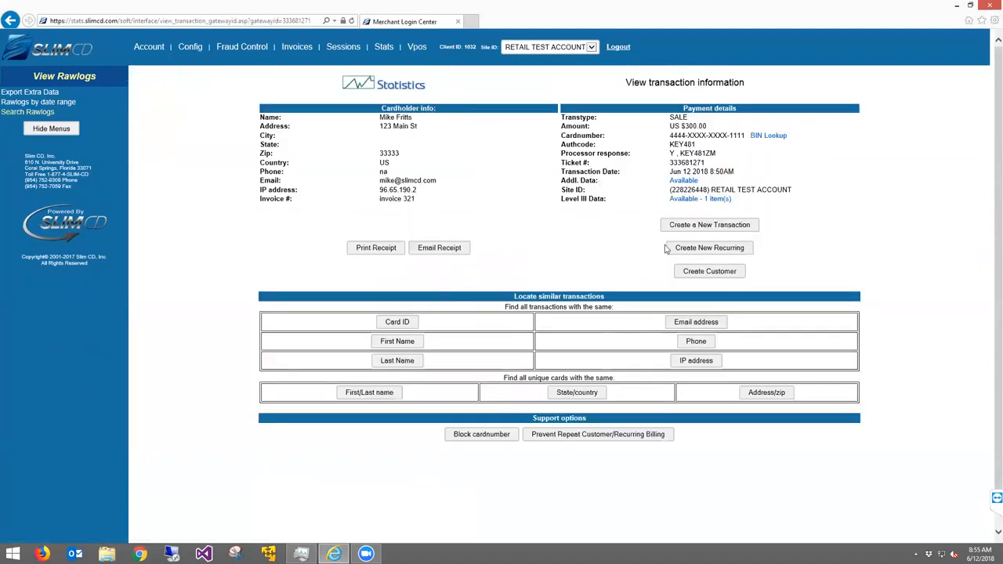
Create a new recurring billing from the $300.00 sale with the rebill cycle kept at Monthly
{"action": "left_click", "coordinate": [721, 253]}
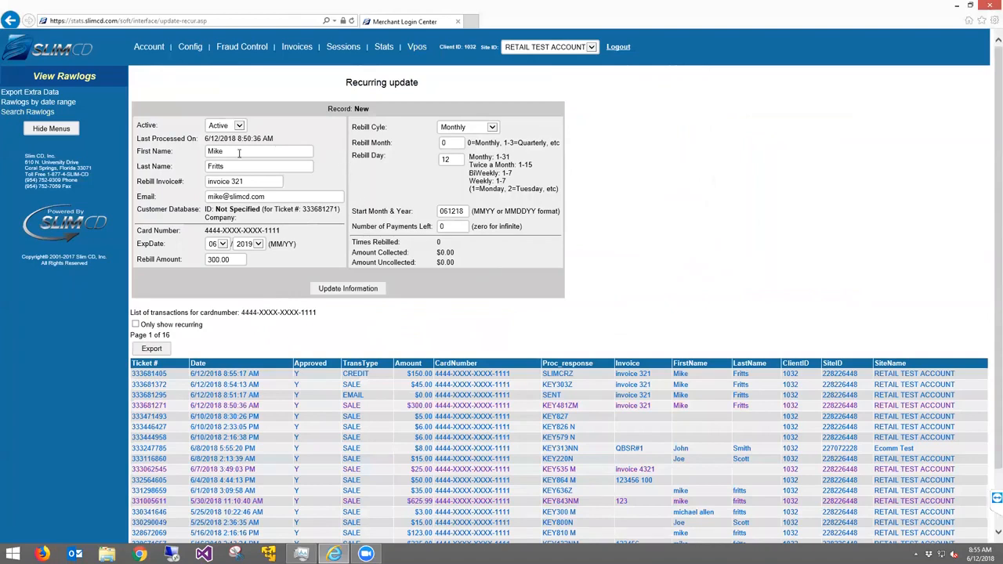
{"action": "left_click_drag", "start_coordinate": [137, 153], "coordinate": [160, 198]}
{"action": "left_click", "coordinate": [459, 128]}
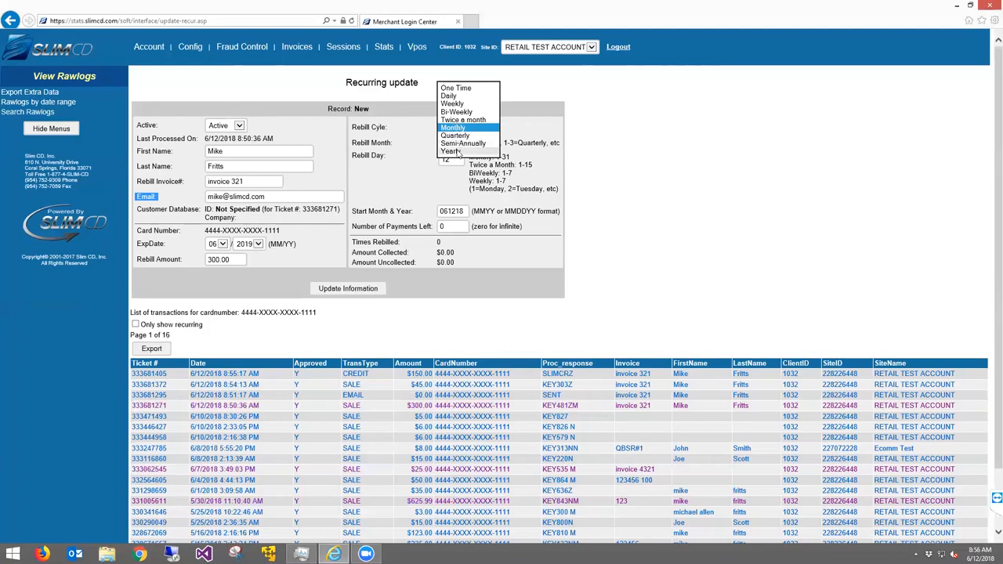
{"action": "left_click", "coordinate": [401, 196]}
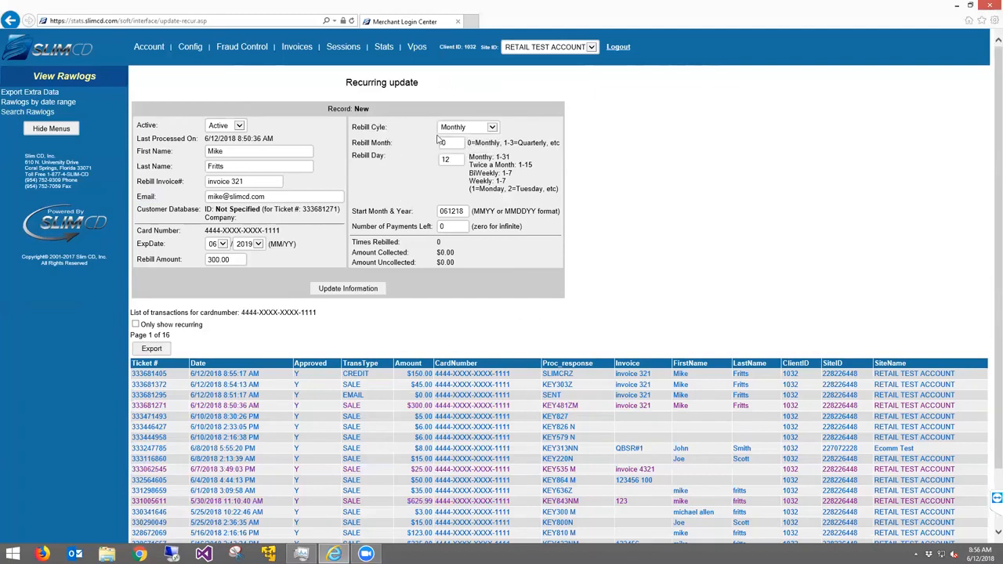
Set rebill day 15, start date 071518 and 5 payments left, then save the recurring record
{"action": "left_click_drag", "start_coordinate": [361, 142], "coordinate": [379, 142]}
{"action": "triple_click", "coordinate": [380, 143]}
{"action": "left_click_drag", "start_coordinate": [365, 152], "coordinate": [406, 162]}
{"action": "type", "text": "15"}
{"action": "double_click", "coordinate": [454, 212]}
{"action": "type", "text": "071518"}
{"action": "key", "text": "Tab"}
{"action": "type", "text": "5"}
{"action": "left_click", "coordinate": [350, 289]}
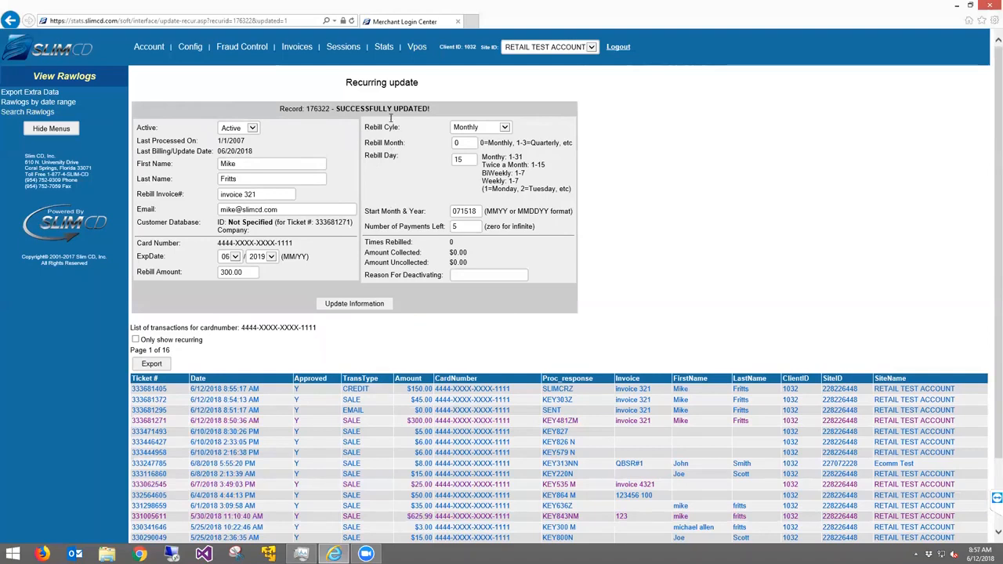
Open the Expired/Expiring Cards List for site 228226448 under Stats > View Recurring
{"action": "left_click", "coordinate": [384, 48]}
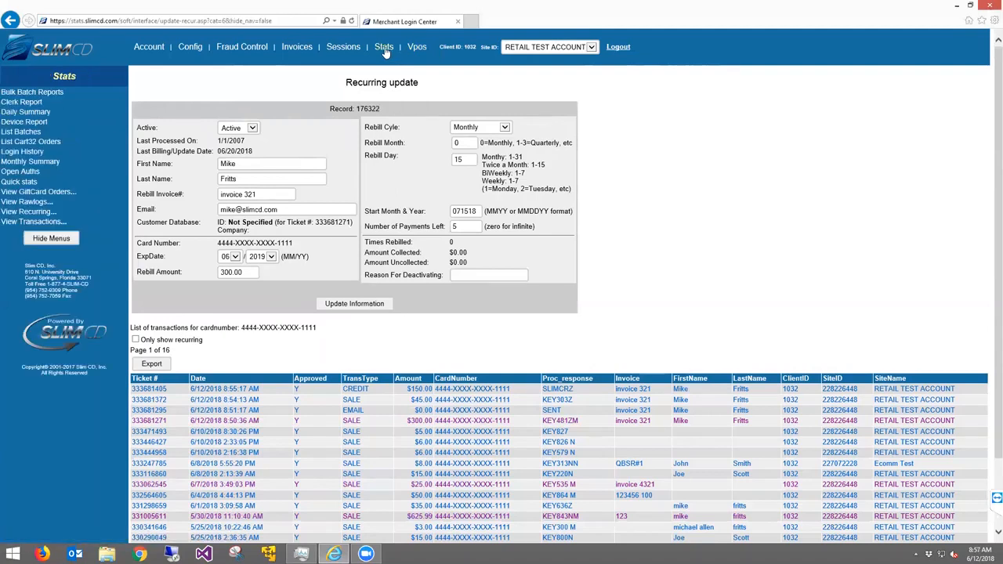
{"action": "left_click", "coordinate": [28, 213]}
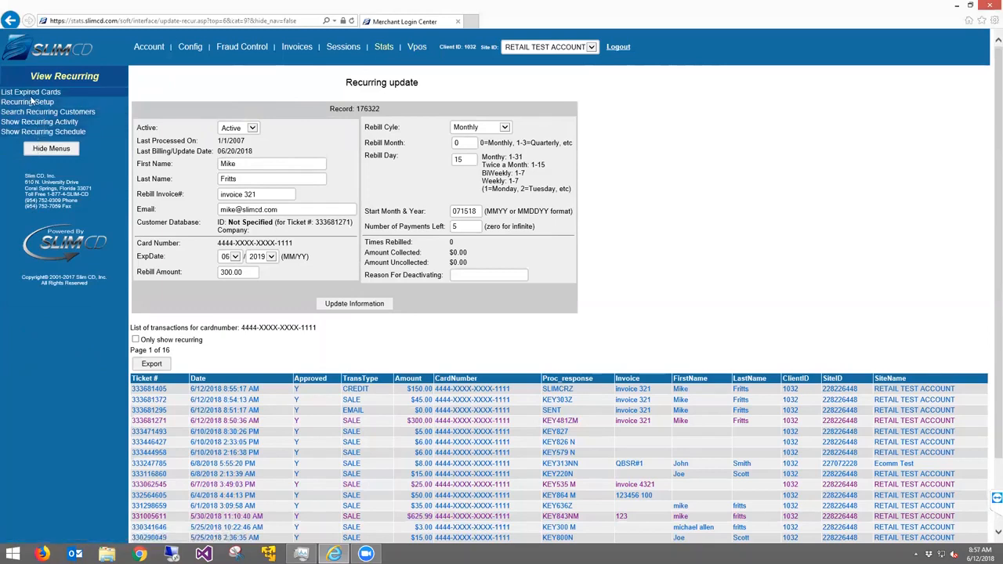
{"action": "left_click", "coordinate": [29, 93]}
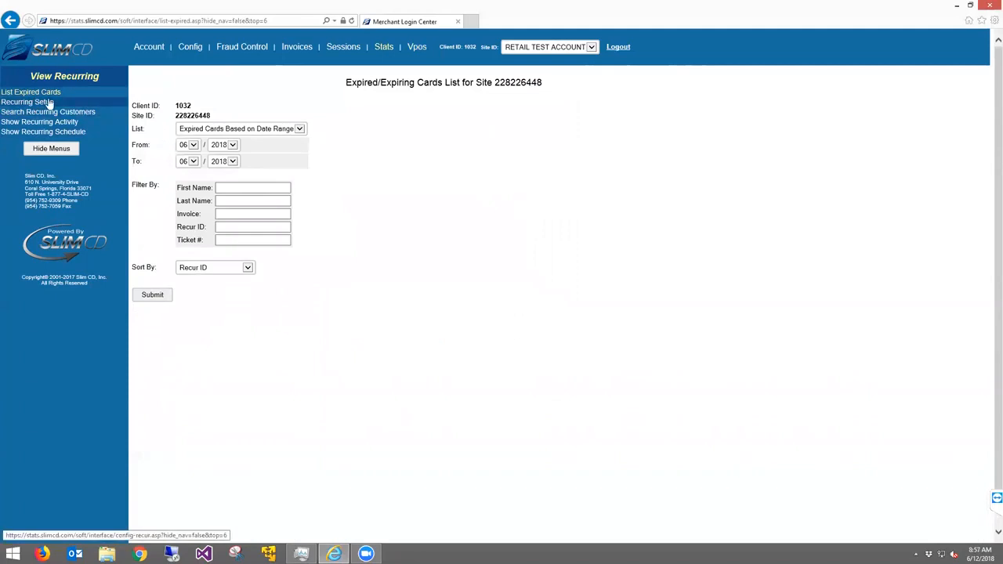
Review the Recurring Configuration's activity summary and customer receipt settings, then open the recurring customer search
{"action": "left_click", "coordinate": [34, 103]}
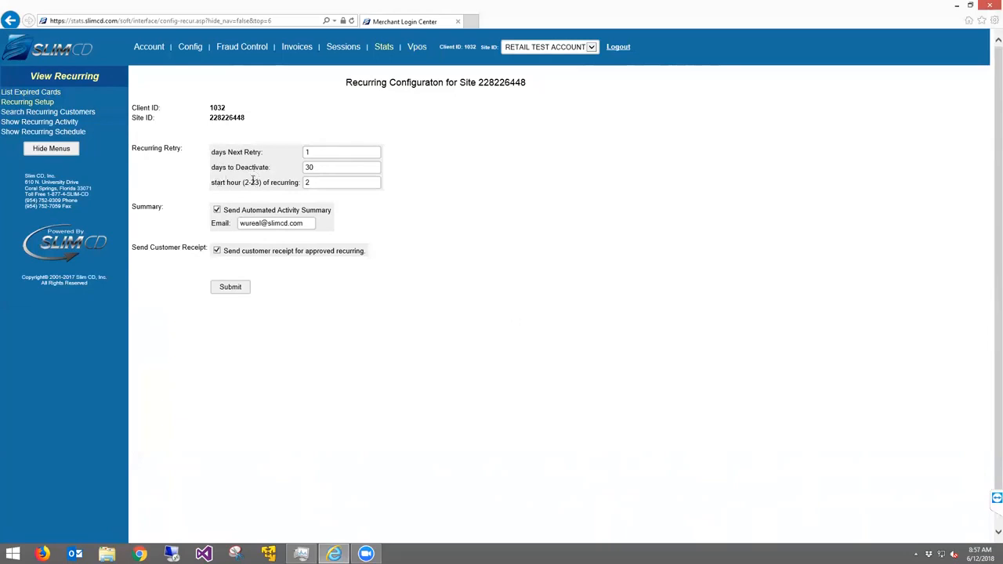
{"action": "left_click_drag", "start_coordinate": [224, 212], "coordinate": [314, 211]}
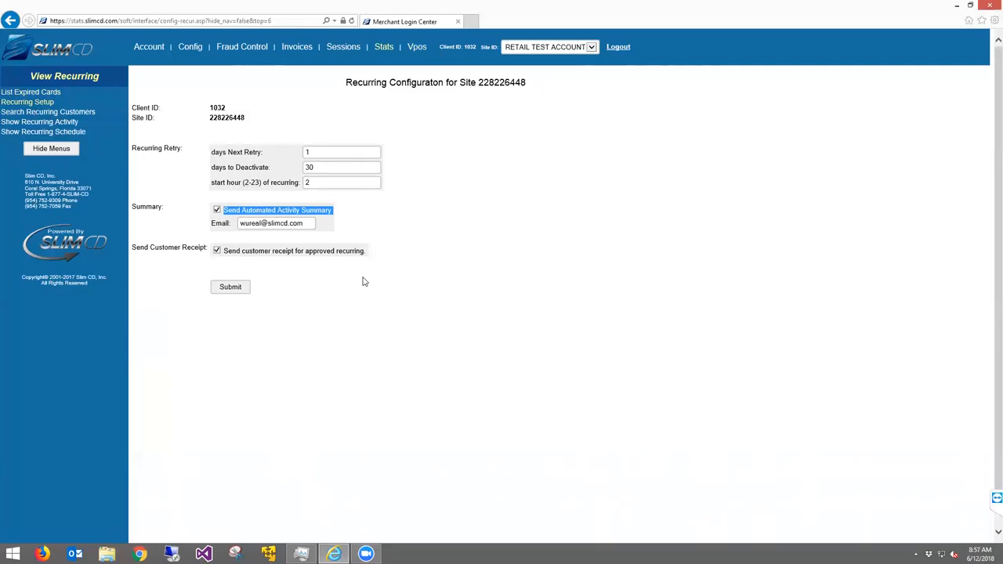
{"action": "left_click_drag", "start_coordinate": [243, 251], "coordinate": [316, 259]}
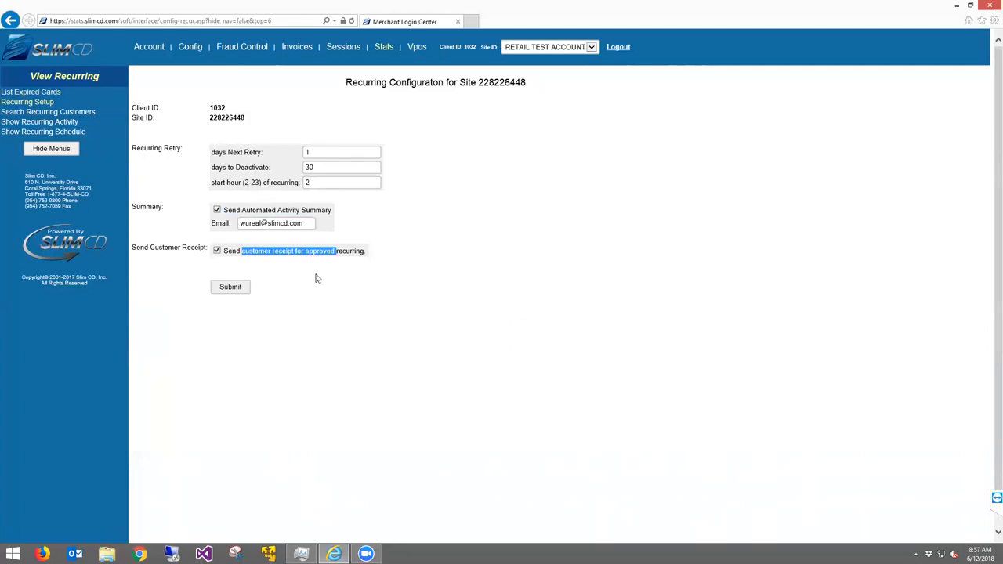
{"action": "left_click", "coordinate": [317, 278]}
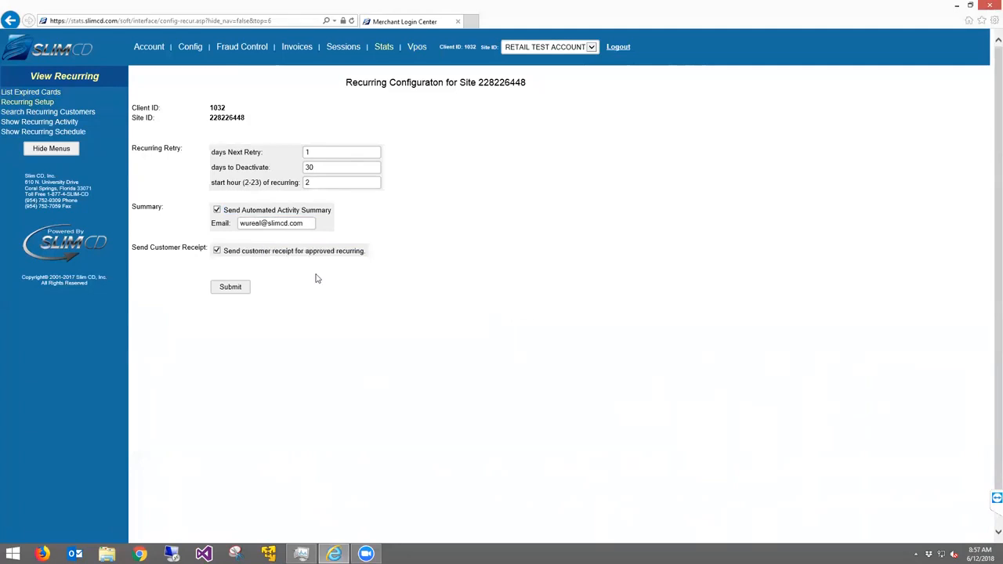
{"action": "left_click", "coordinate": [57, 113]}
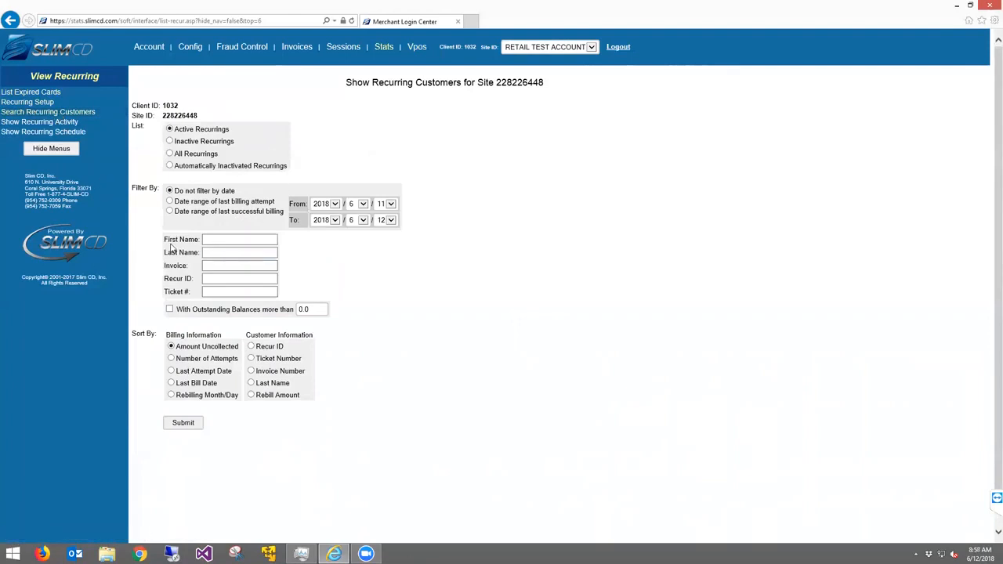
List the Active recurring customers for site 228226448 with their rebill amounts and totals
{"action": "left_click_drag", "start_coordinate": [166, 237], "coordinate": [194, 281]}
{"action": "left_click_drag", "start_coordinate": [166, 292], "coordinate": [195, 298]}
{"action": "left_click", "coordinate": [190, 425]}
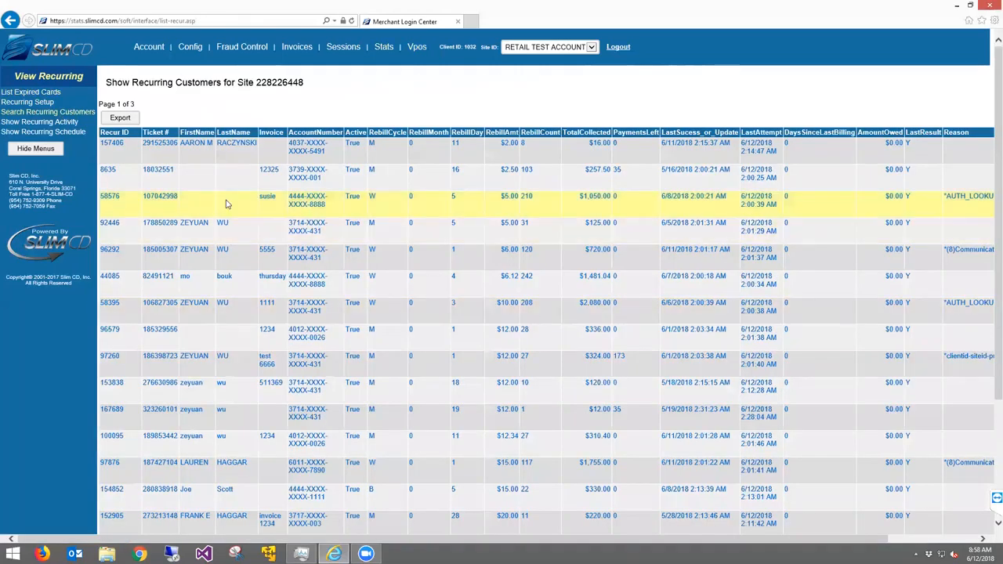
Set recurring record 44085 ($6.12 weekly) to InActive and save the change
{"action": "left_click", "coordinate": [307, 279]}
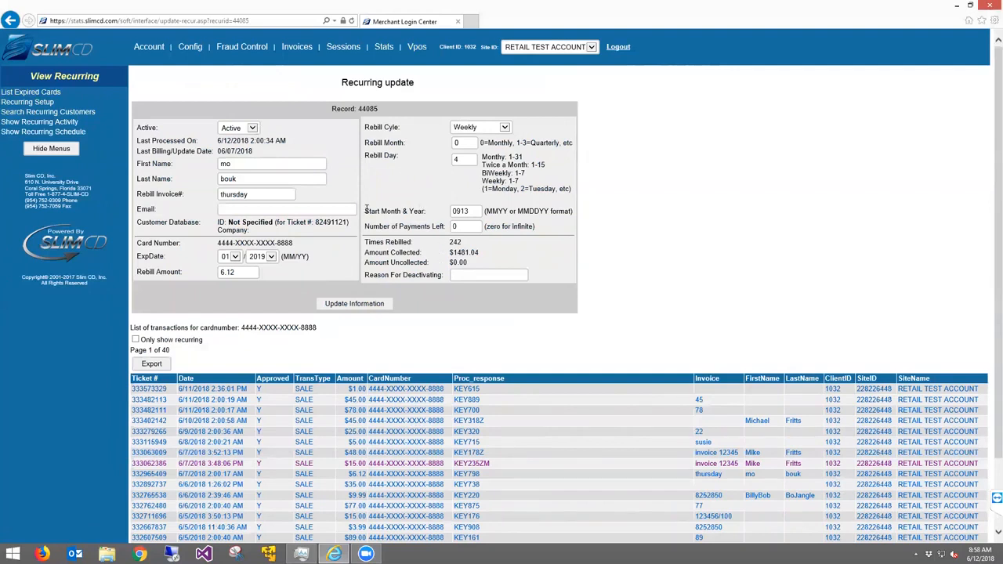
{"action": "left_click", "coordinate": [241, 128]}
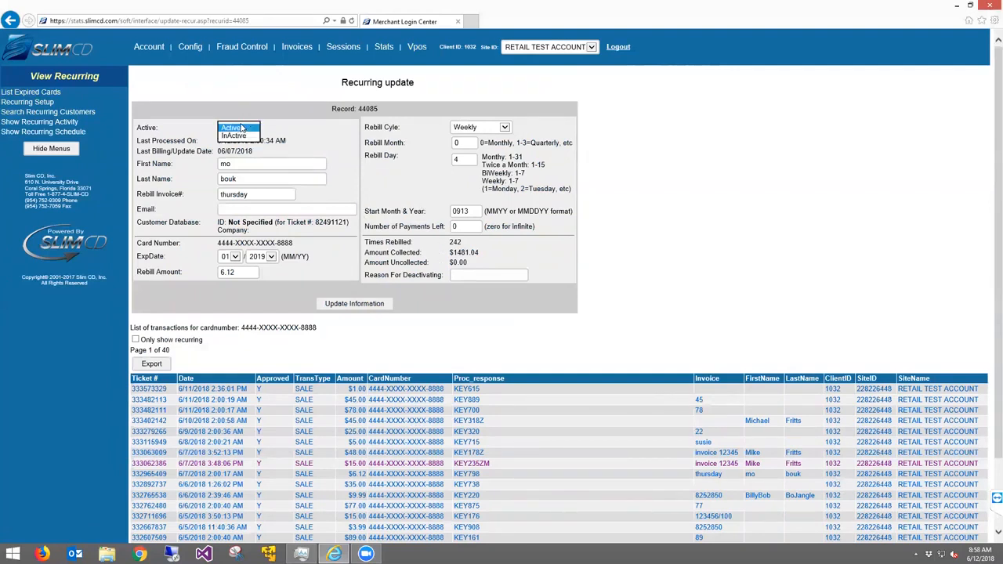
{"action": "left_click", "coordinate": [235, 137]}
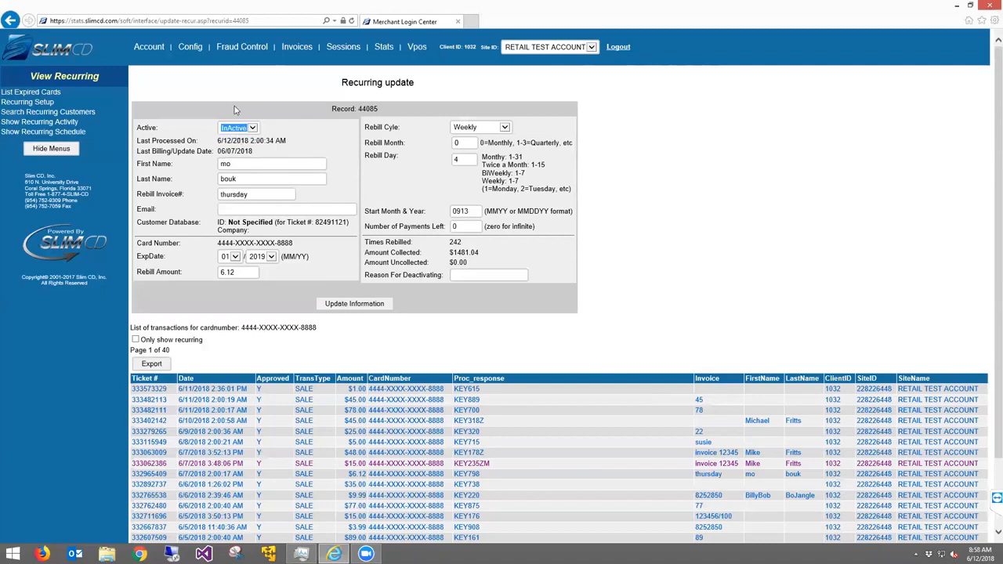
{"action": "left_click", "coordinate": [353, 304]}
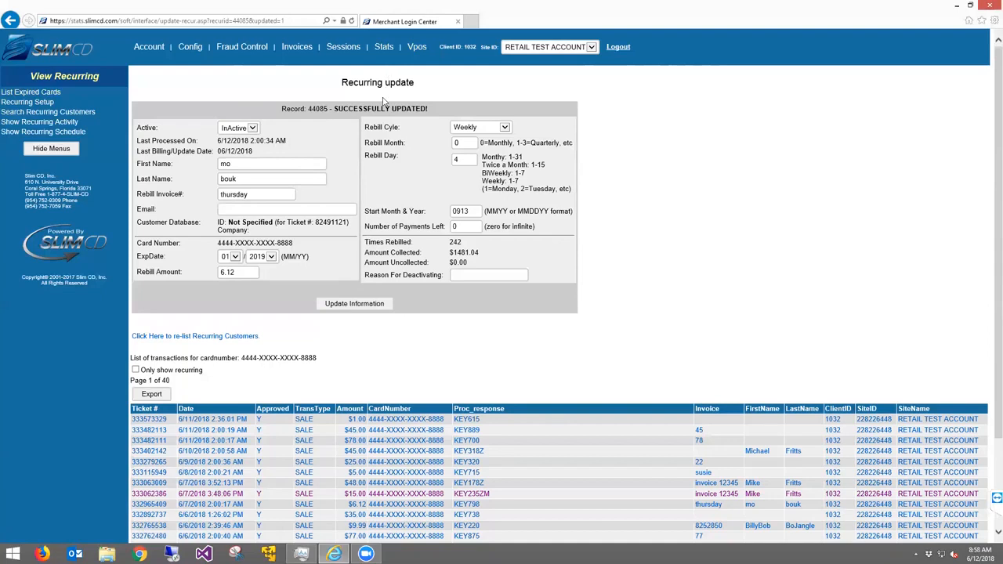
{"action": "left_click", "coordinate": [297, 47]}
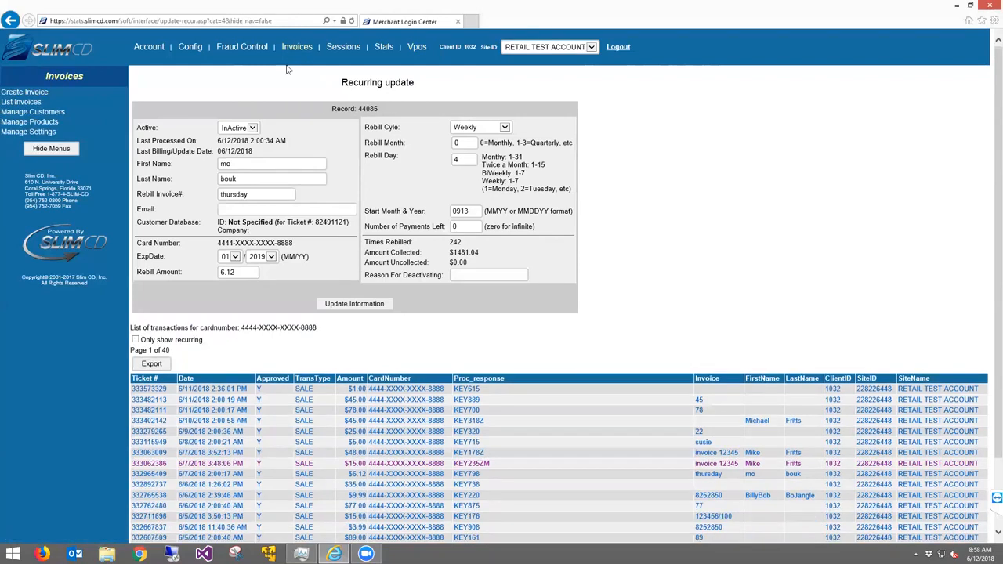
Open Manage Customers, look over the blank Add New Customer form, and return to the list
{"action": "left_click", "coordinate": [40, 116]}
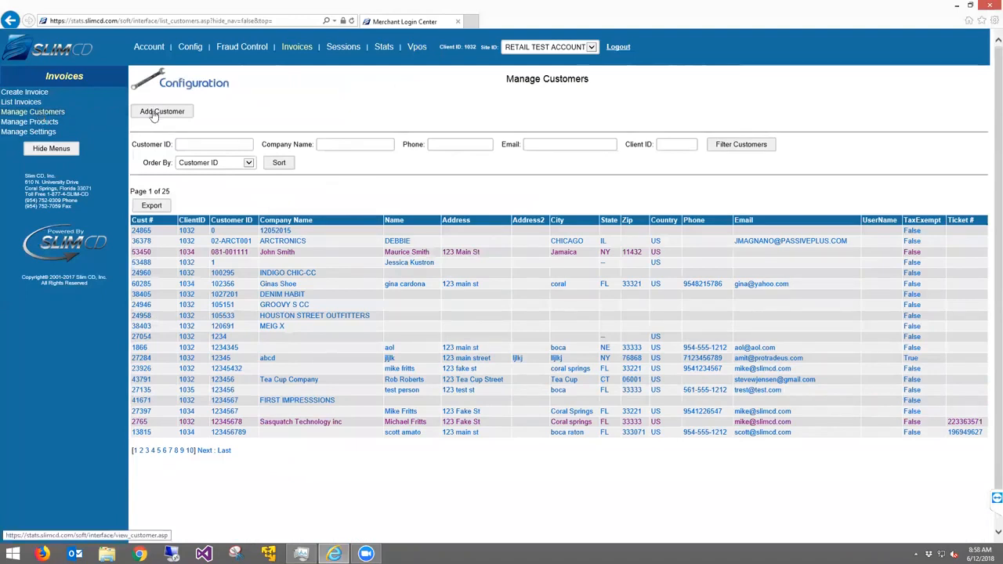
{"action": "left_click", "coordinate": [154, 115]}
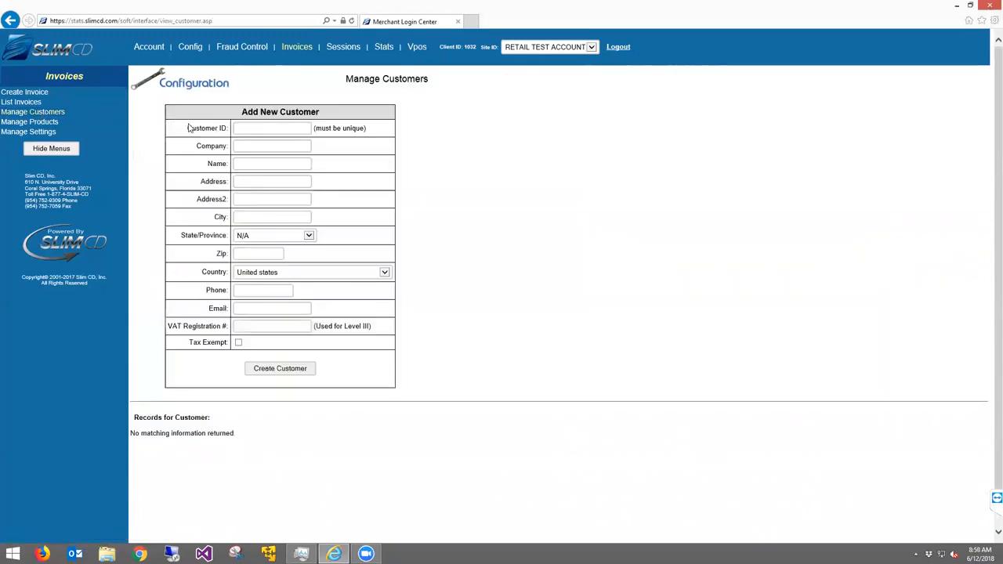
{"action": "left_click_drag", "start_coordinate": [187, 133], "coordinate": [372, 132]}
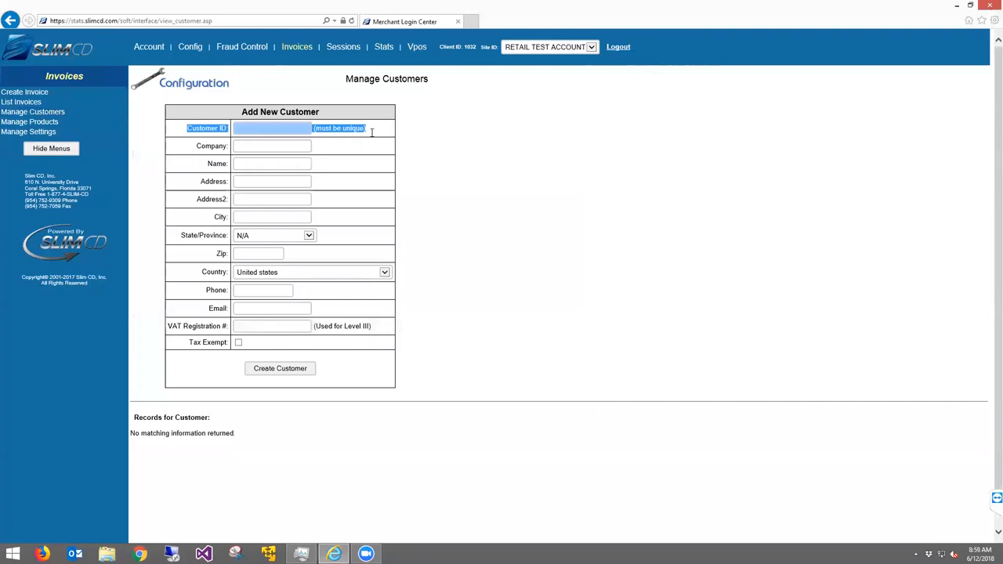
{"action": "left_click_drag", "start_coordinate": [372, 133], "coordinate": [381, 311]}
{"action": "left_click", "coordinate": [363, 311]}
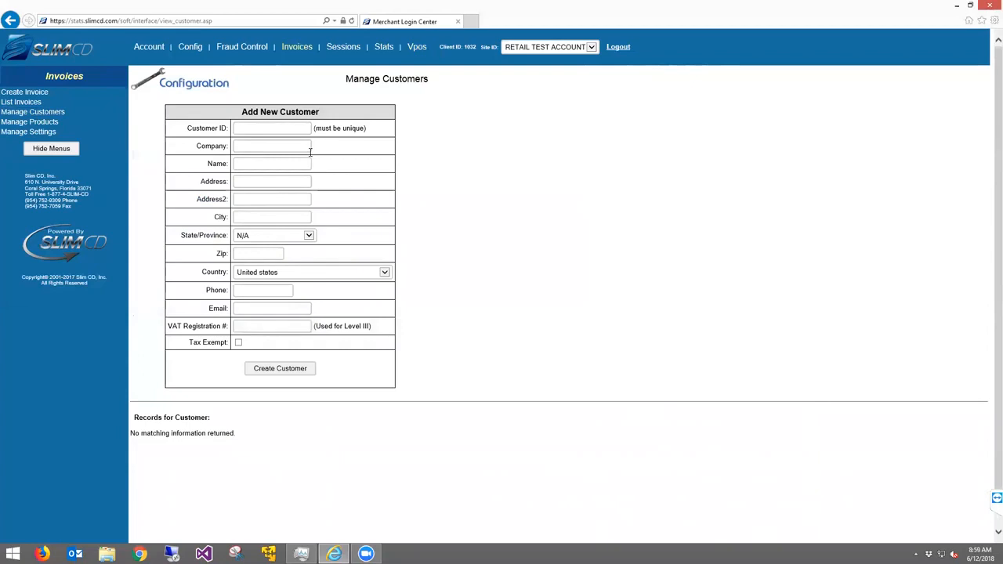
{"action": "left_click", "coordinate": [10, 21]}
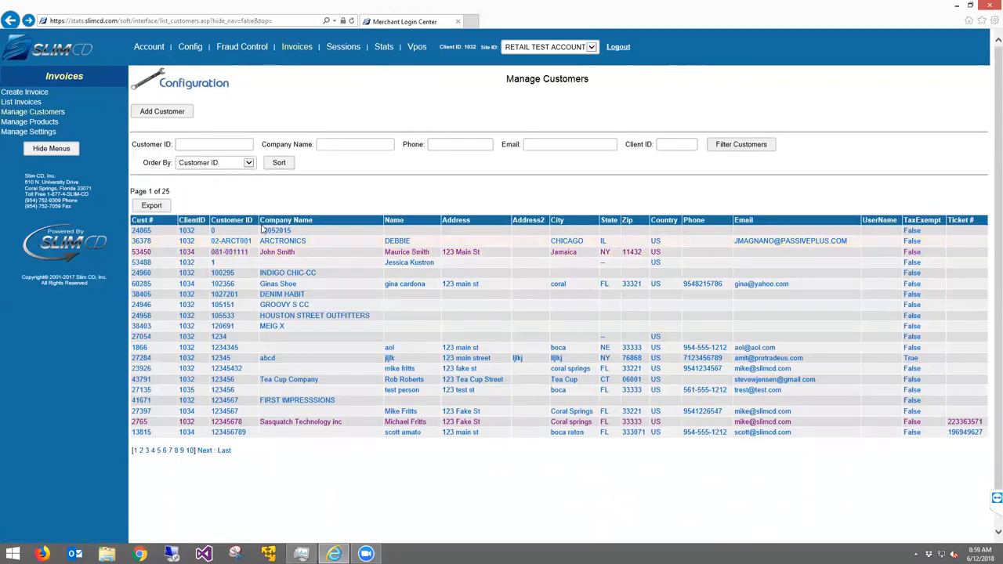
Open the Sasquatch Technology record and scroll through its five stored cards and transaction records
{"action": "left_click", "coordinate": [290, 426]}
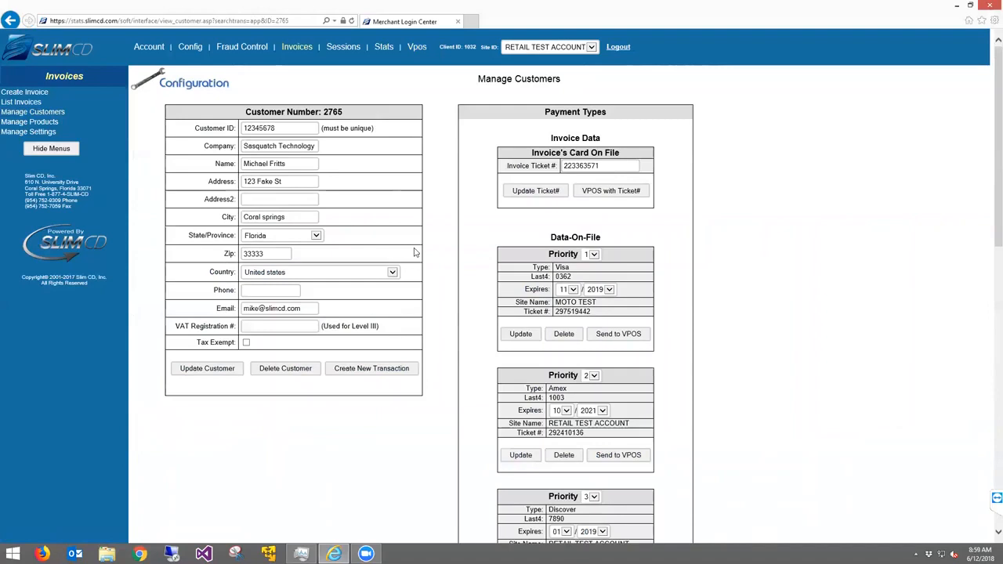
{"action": "scroll", "coordinate": [446, 228], "scroll_direction": "down", "scroll_amount": 1}
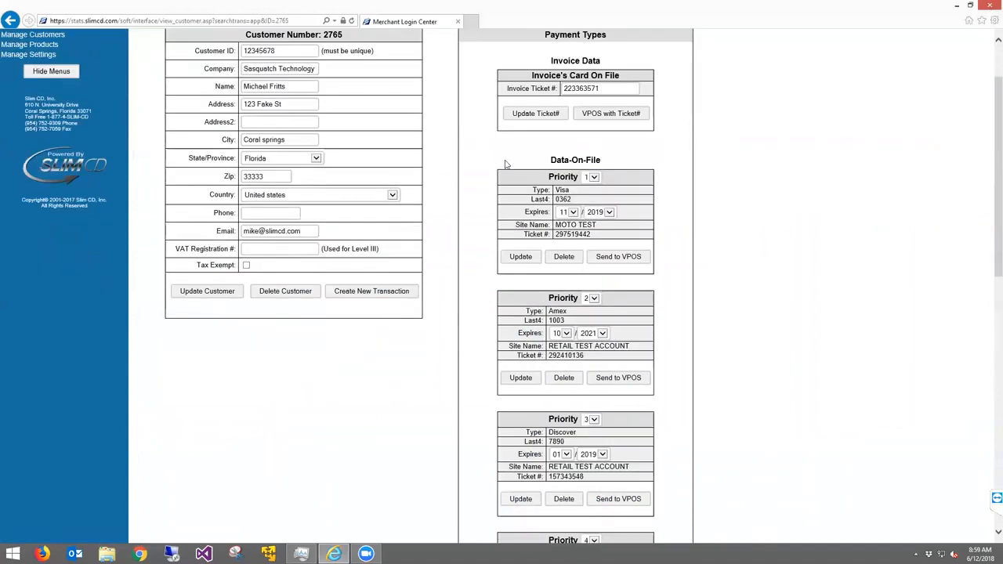
{"action": "left_click_drag", "start_coordinate": [505, 163], "coordinate": [685, 439]}
{"action": "left_click", "coordinate": [684, 439]}
{"action": "double_click", "coordinate": [562, 199]}
{"action": "left_click", "coordinate": [473, 330]}
{"action": "scroll", "coordinate": [474, 330], "scroll_direction": "down", "scroll_amount": 5}
{"action": "scroll", "coordinate": [474, 331], "scroll_direction": "down", "scroll_amount": 1}
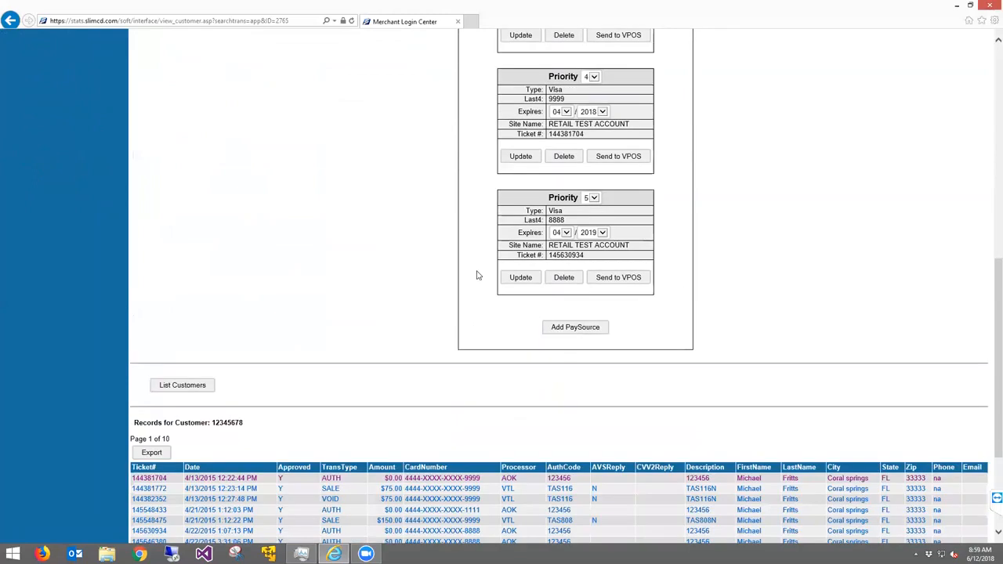
{"action": "left_click", "coordinate": [576, 327]}
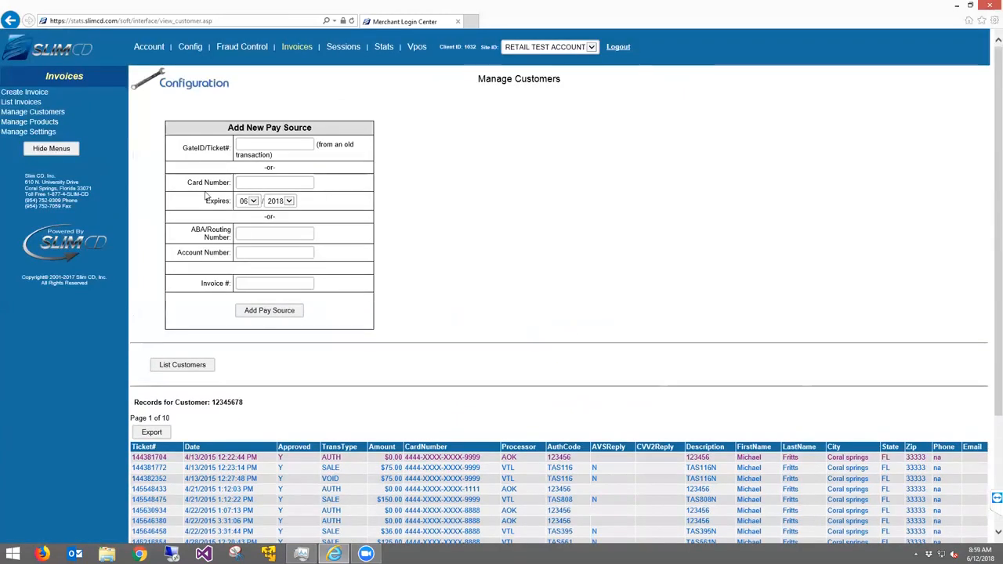
{"action": "left_click_drag", "start_coordinate": [185, 183], "coordinate": [330, 203]}
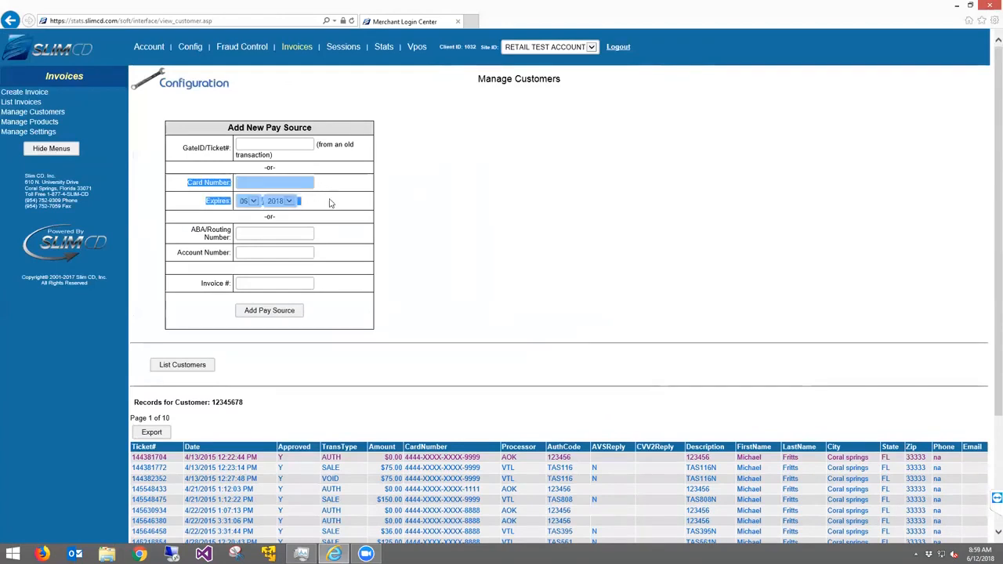
{"action": "left_click", "coordinate": [214, 147]}
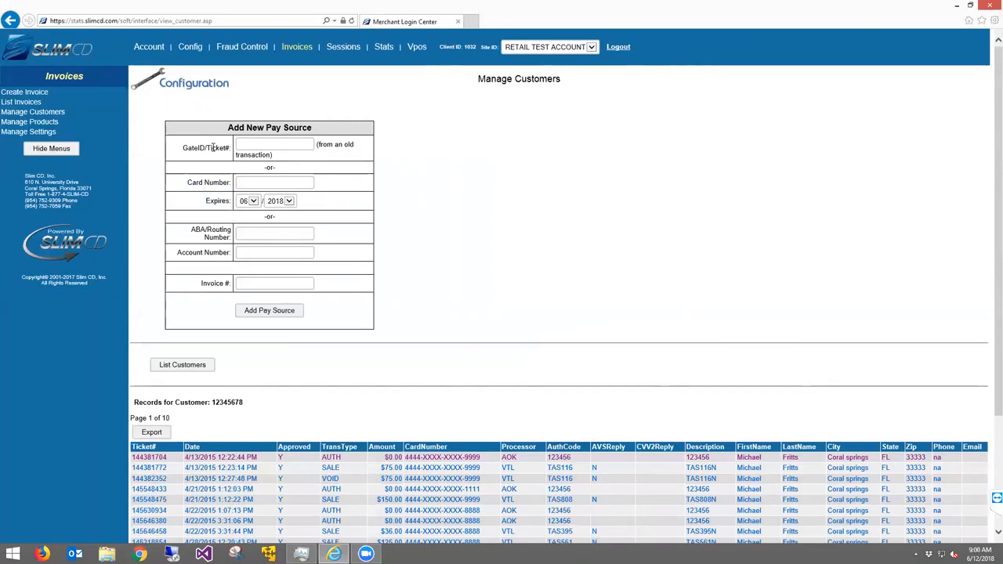
{"action": "left_click_drag", "start_coordinate": [186, 149], "coordinate": [360, 152]}
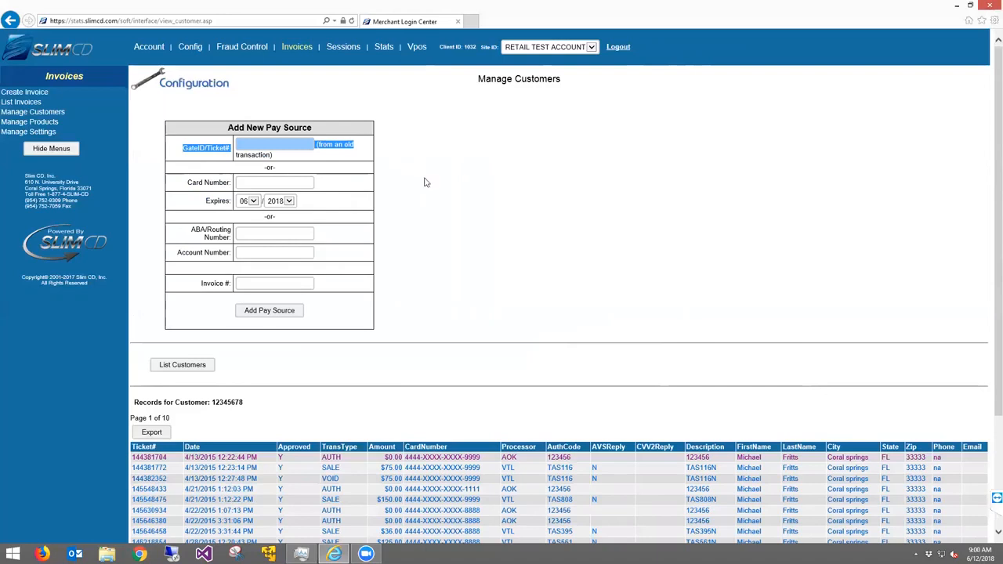
{"action": "key", "text": "alt+Left"}
{"action": "scroll", "coordinate": [484, 145], "scroll_direction": "up", "scroll_amount": 10}
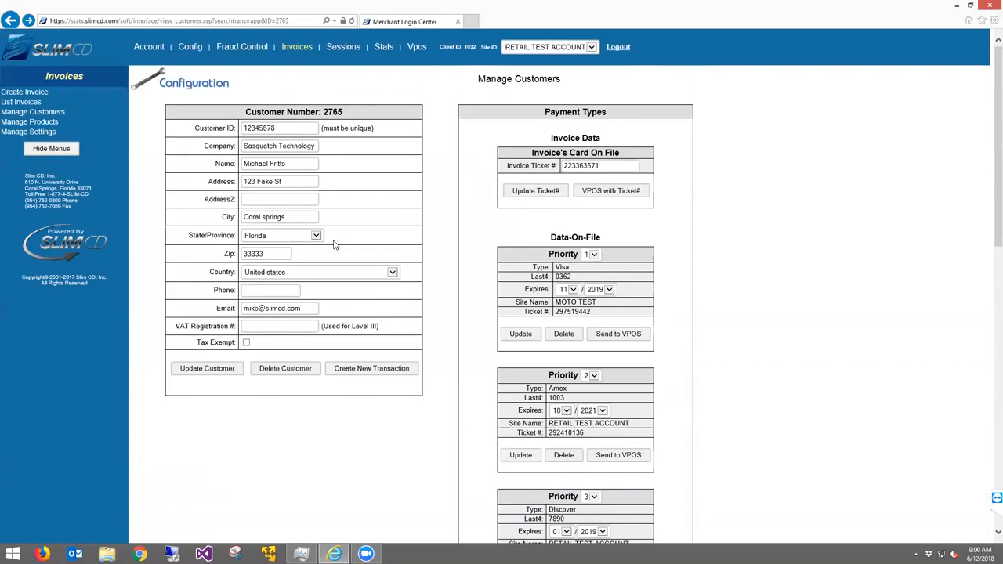
{"action": "scroll", "coordinate": [333, 245], "scroll_direction": "down", "scroll_amount": 1}
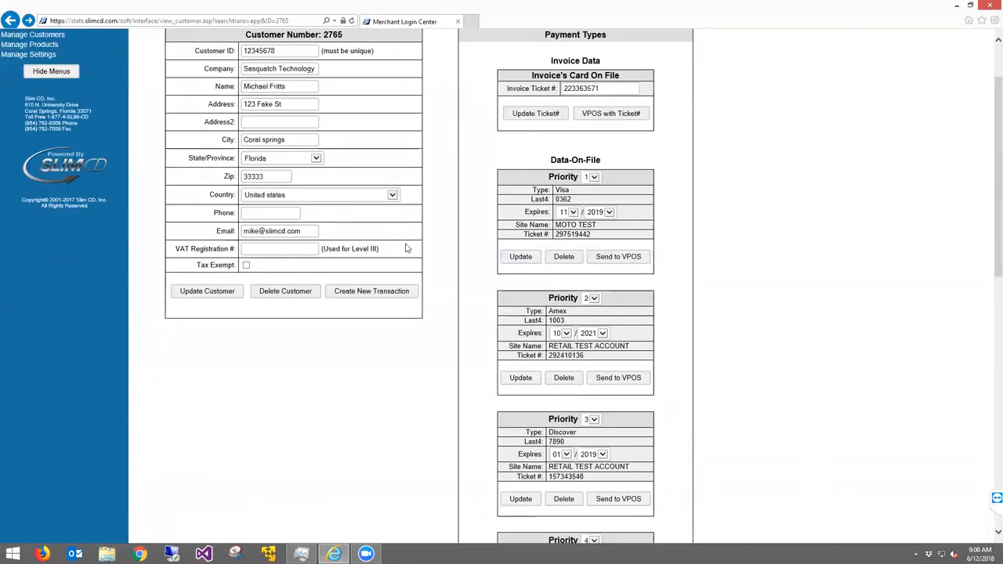
Charge a $75.00 VPOS sale to the Priority 1 Visa ending 0362, skipping the receipt print
{"action": "left_click", "coordinate": [618, 258]}
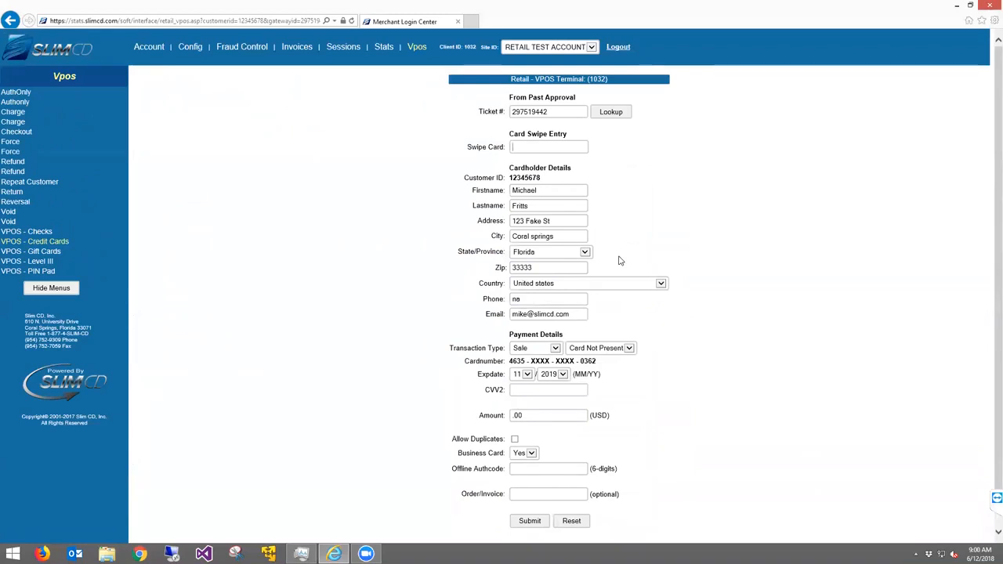
{"action": "left_click", "coordinate": [529, 417]}
{"action": "type", "text": "75"}
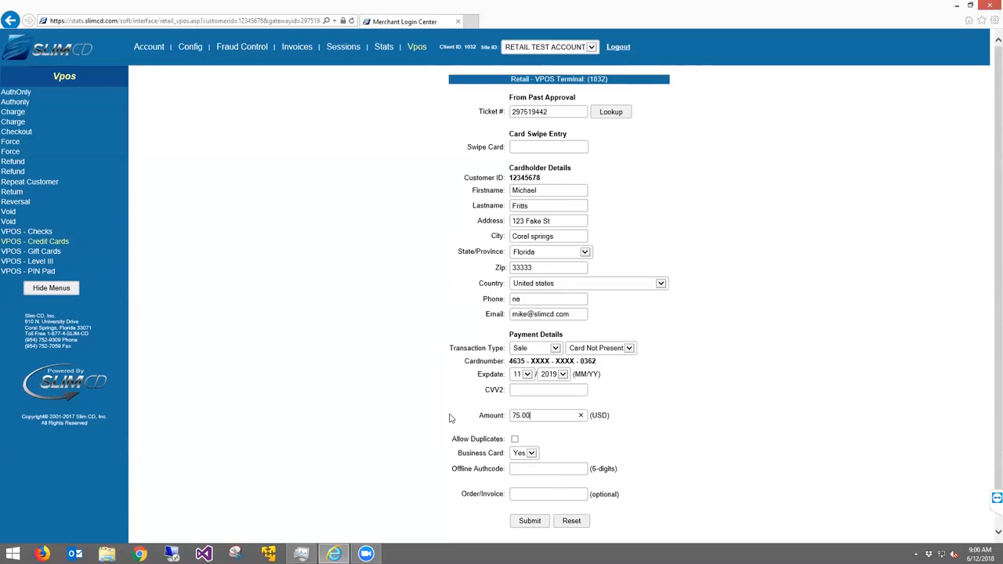
{"action": "left_click", "coordinate": [528, 527]}
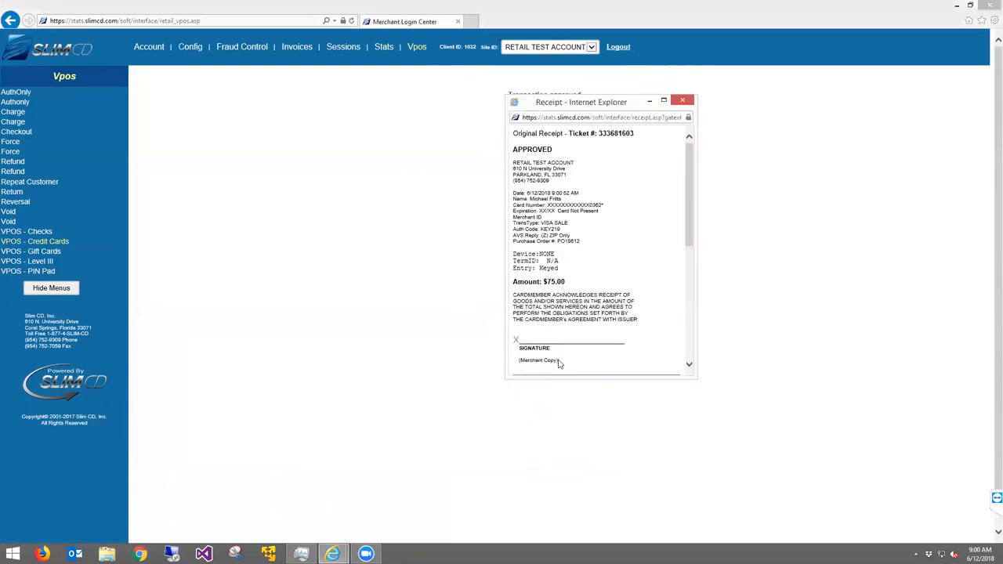
{"action": "left_click", "coordinate": [690, 314]}
{"action": "left_click", "coordinate": [682, 101]}
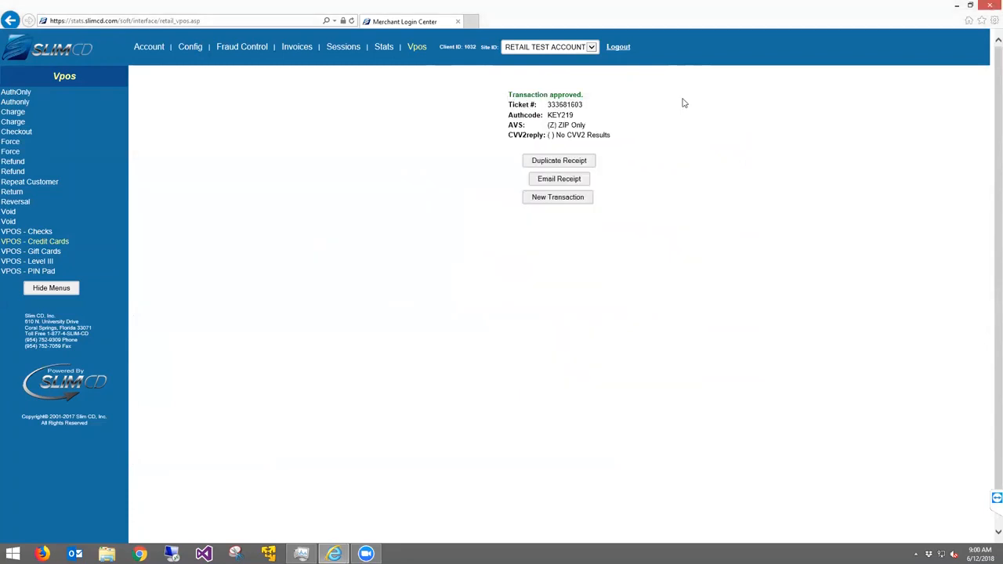
{"action": "left_click", "coordinate": [297, 50]}
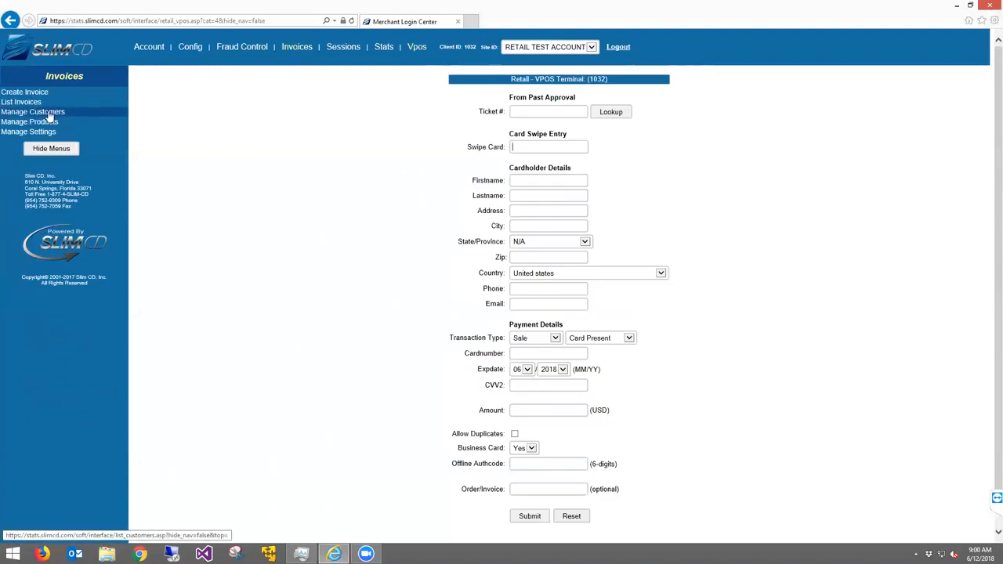
Open the Sasquatch Technology customer record from Manage Customers and scroll through it
{"action": "left_click", "coordinate": [49, 116]}
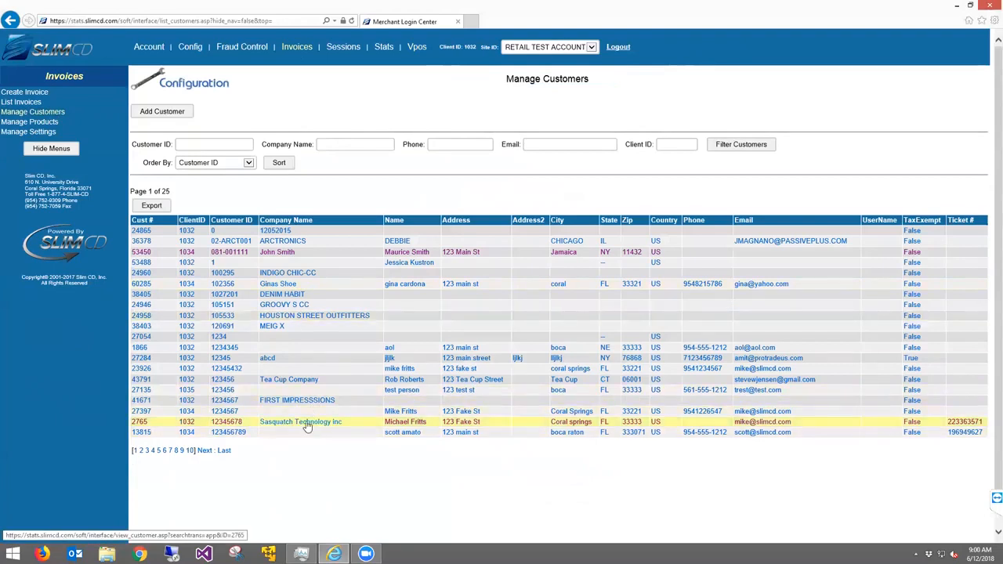
{"action": "left_click", "coordinate": [307, 424]}
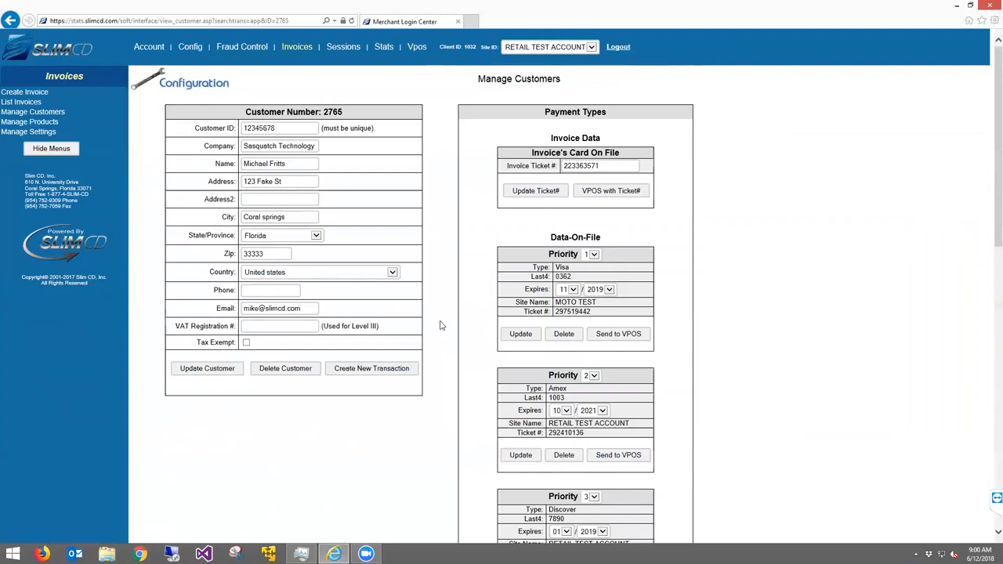
{"action": "scroll", "coordinate": [438, 283], "scroll_direction": "down", "scroll_amount": 4}
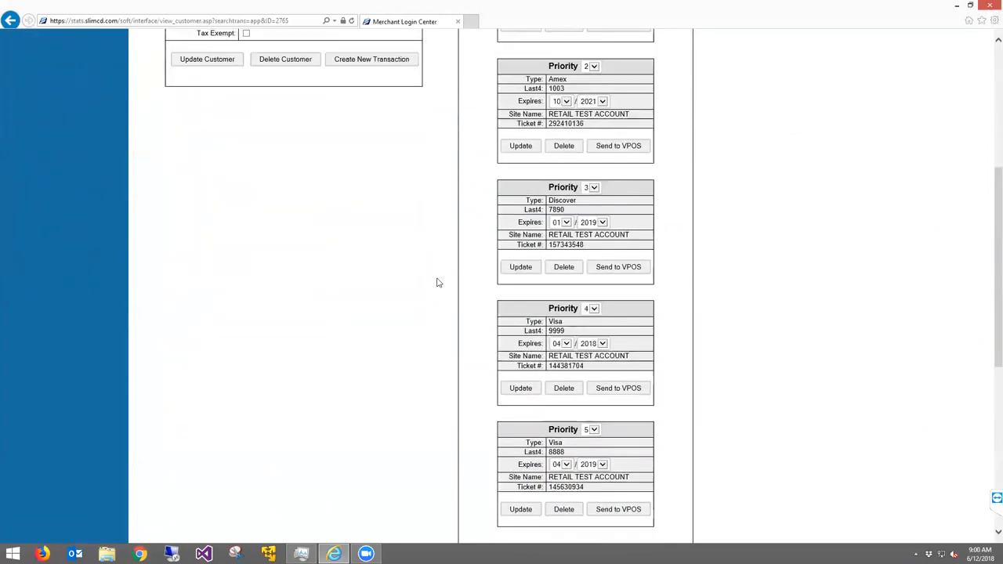
{"action": "scroll", "coordinate": [439, 283], "scroll_direction": "down", "scroll_amount": 5}
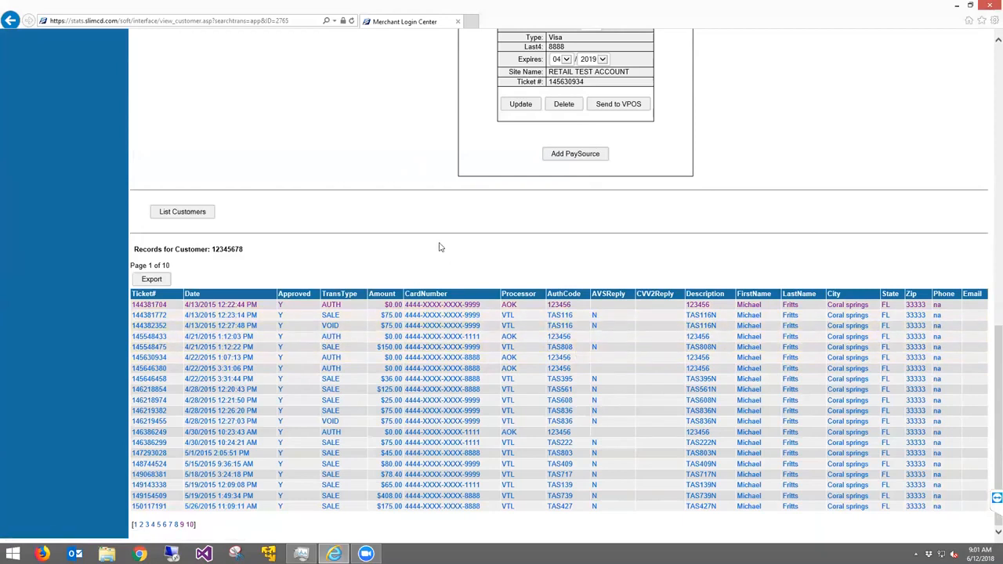
{"action": "scroll", "coordinate": [439, 247], "scroll_direction": "up", "scroll_amount": 15}
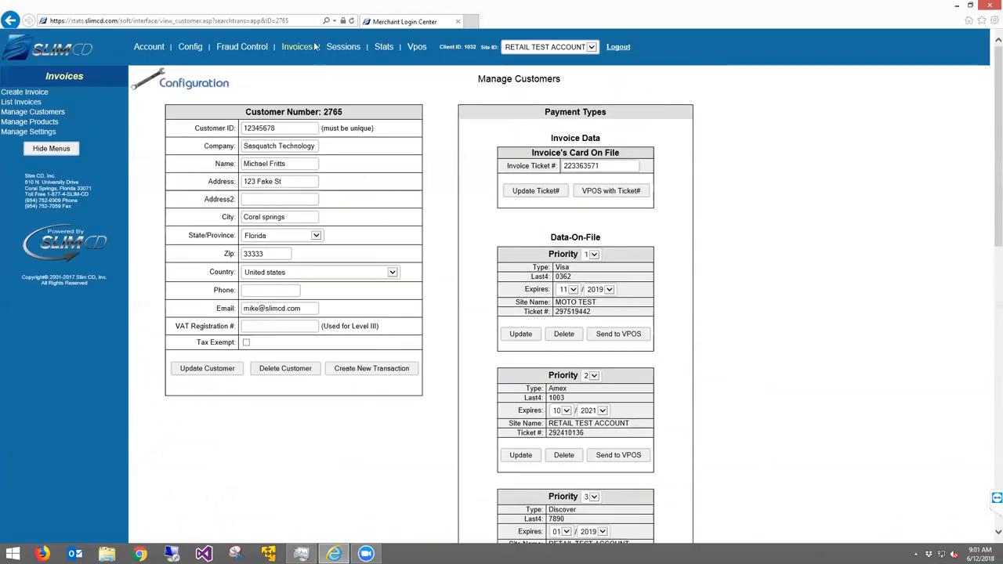
Look over the Manage Products list and the Add Product form, then return to the list
{"action": "left_click", "coordinate": [38, 123]}
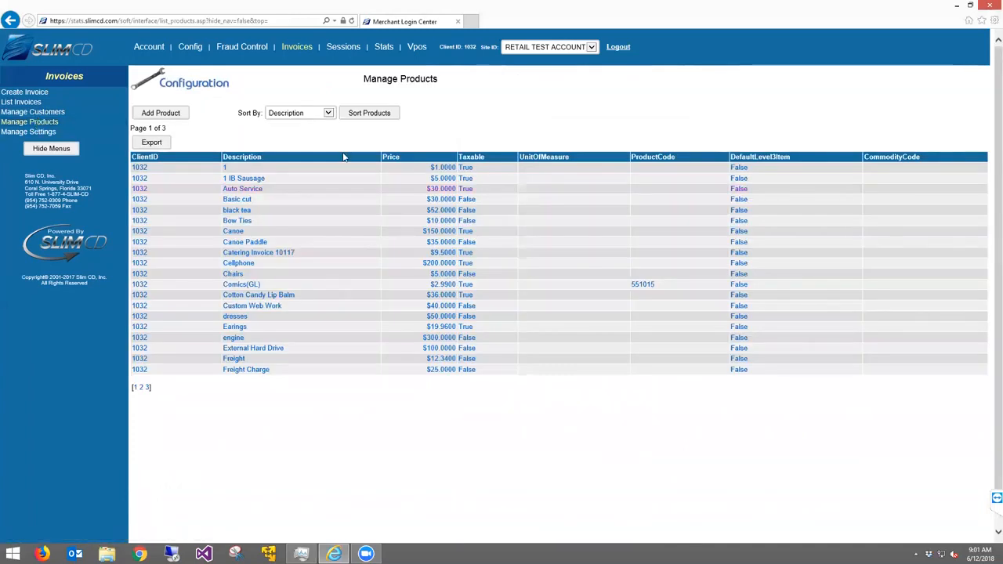
{"action": "left_click", "coordinate": [171, 114]}
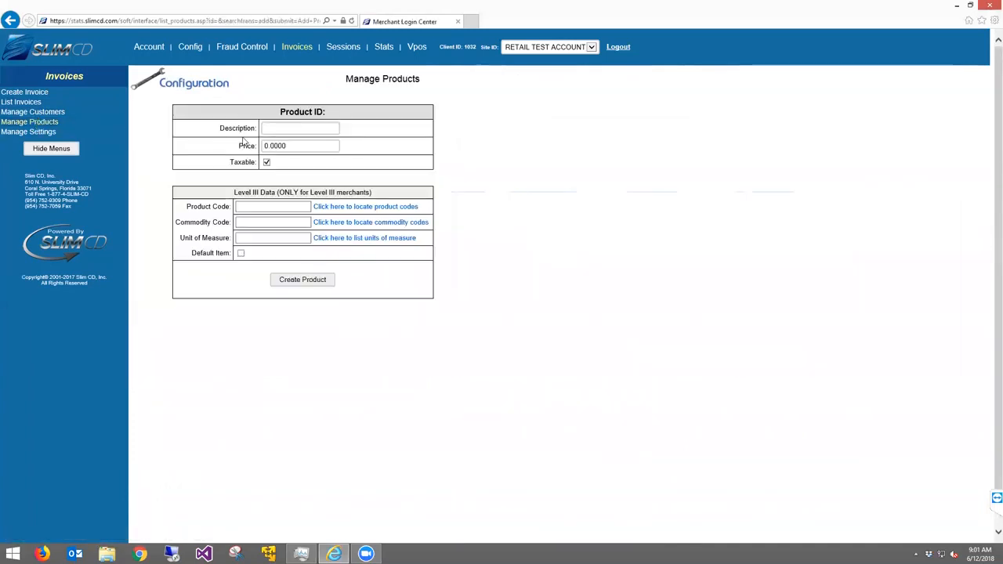
{"action": "left_click_drag", "start_coordinate": [222, 133], "coordinate": [362, 149]}
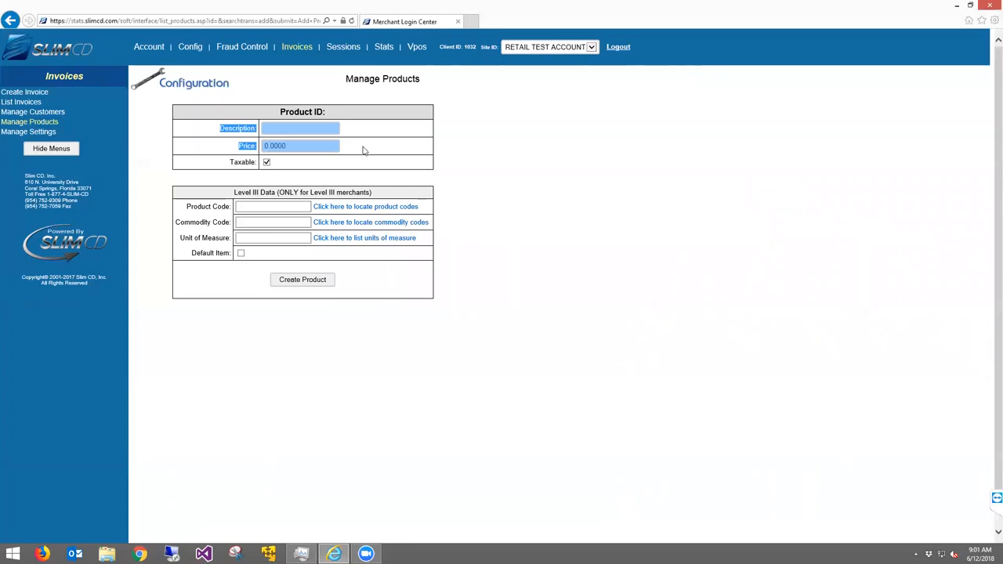
{"action": "key", "text": "alt+Left"}
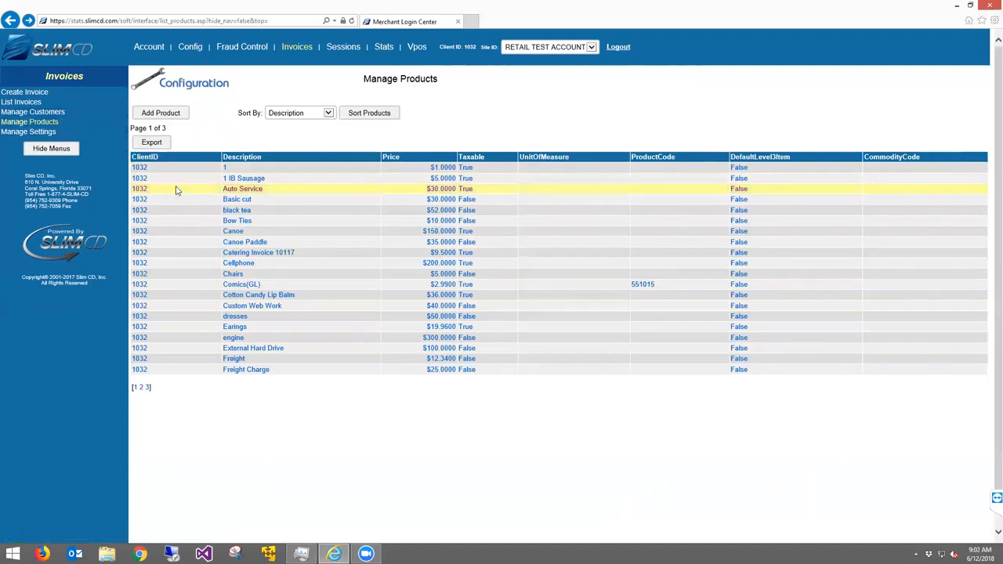
{"action": "left_click", "coordinate": [26, 93]}
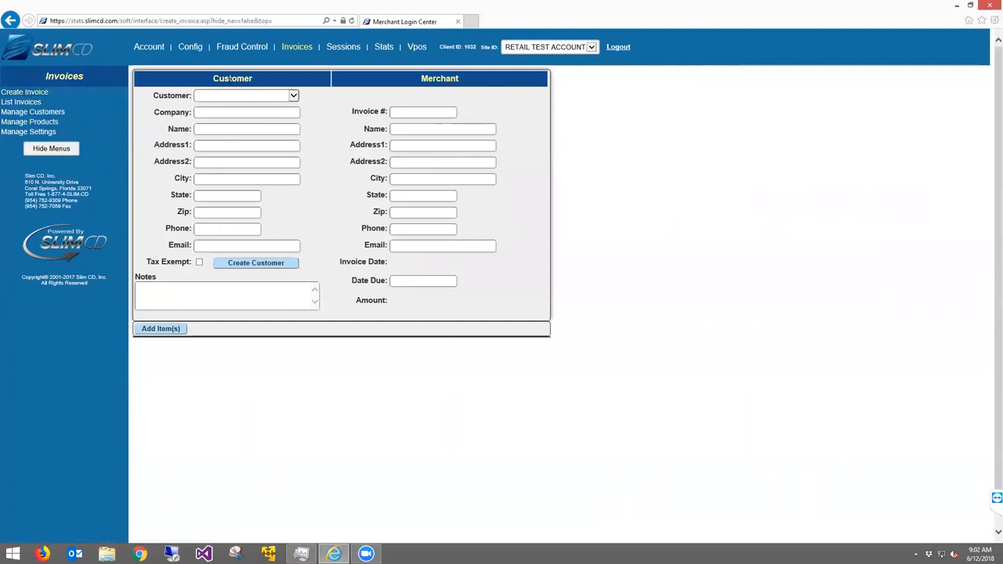
Choose the SLIM CD customer in Coral Springs as the invoice customer
{"action": "left_click", "coordinate": [266, 95]}
{"action": "left_click_drag", "start_coordinate": [401, 115], "coordinate": [400, 286]}
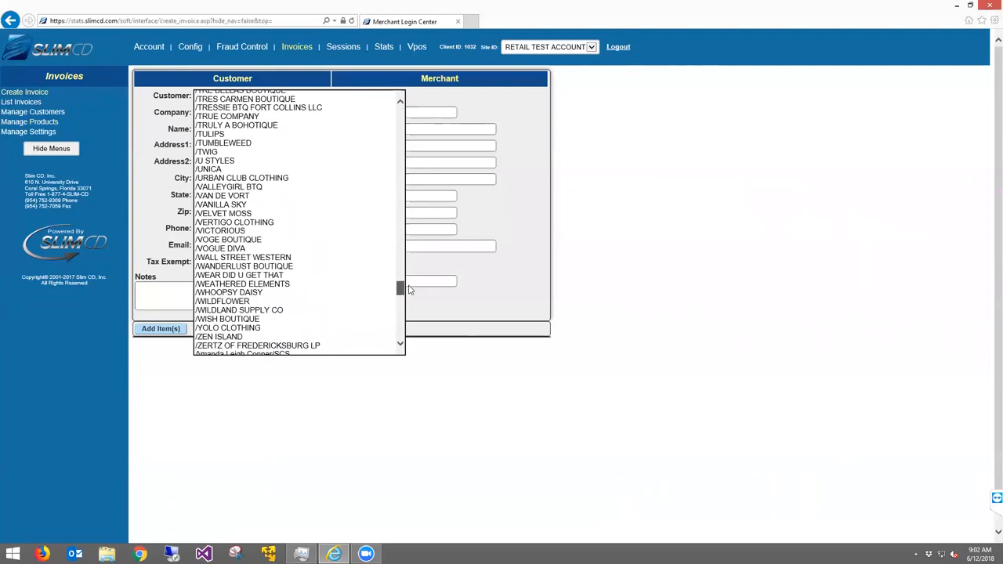
{"action": "scroll", "coordinate": [321, 298], "scroll_direction": "down", "scroll_amount": 6}
{"action": "left_click", "coordinate": [304, 284]}
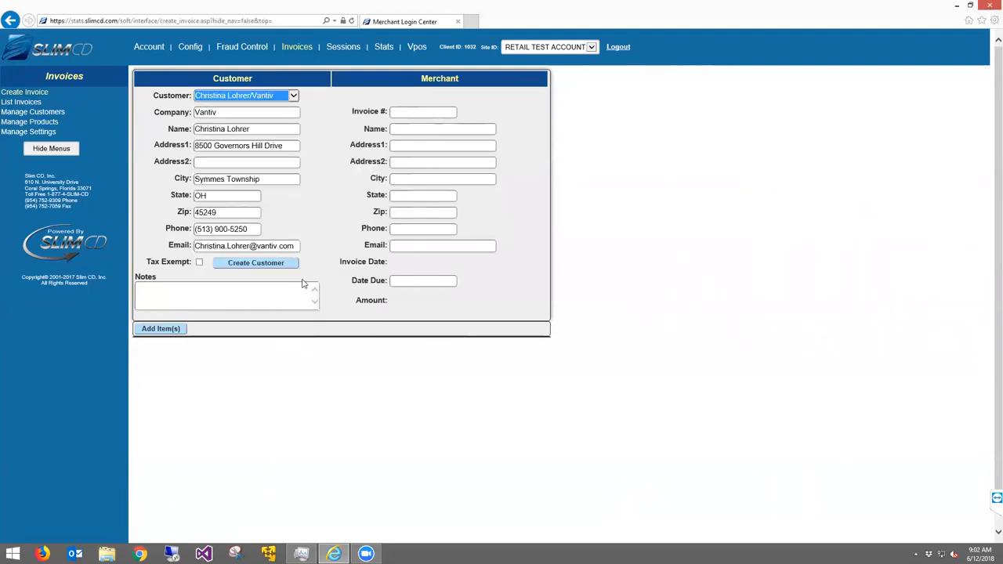
{"action": "left_click", "coordinate": [235, 95]}
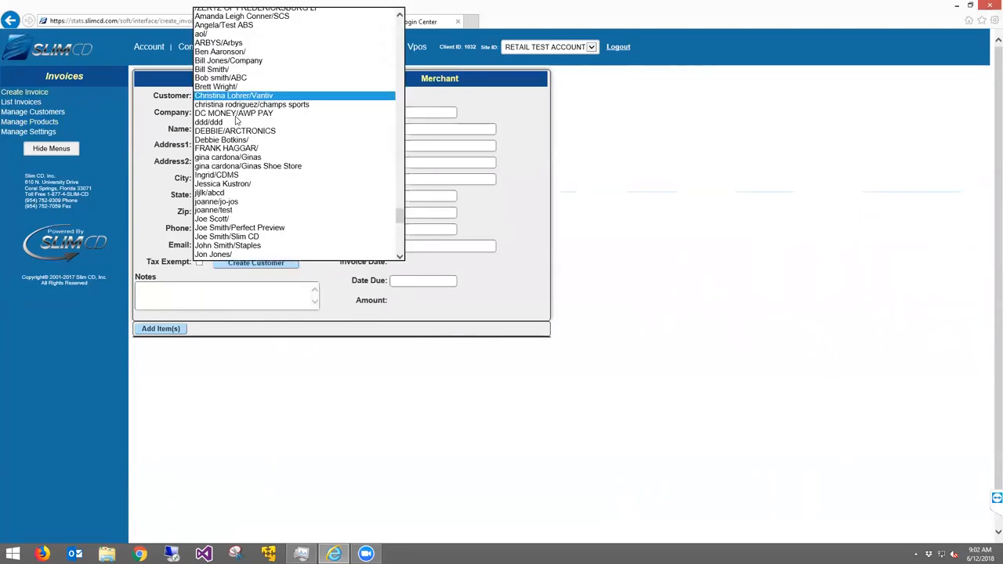
{"action": "left_click", "coordinate": [235, 184]}
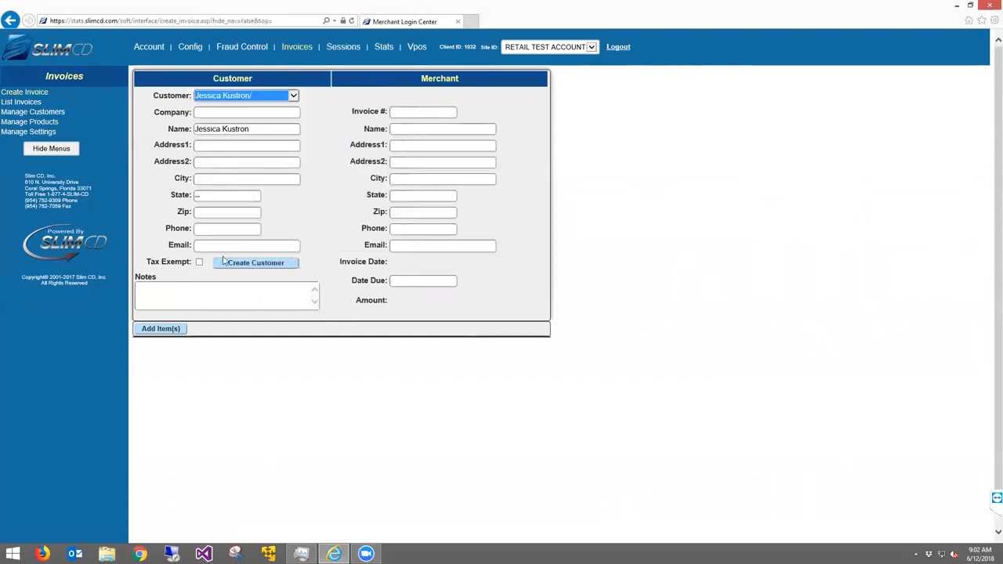
{"action": "left_click", "coordinate": [229, 98]}
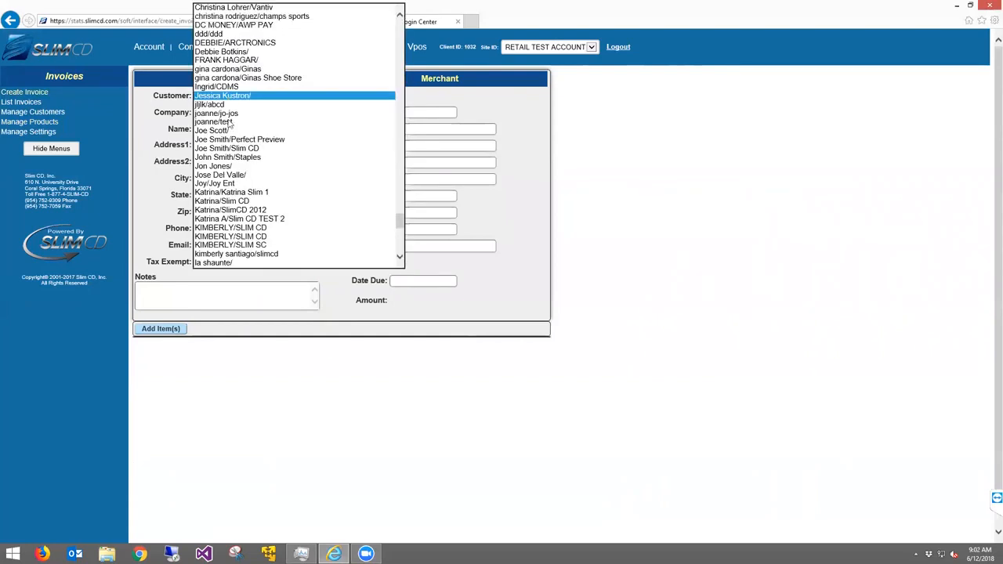
{"action": "left_click", "coordinate": [235, 227]}
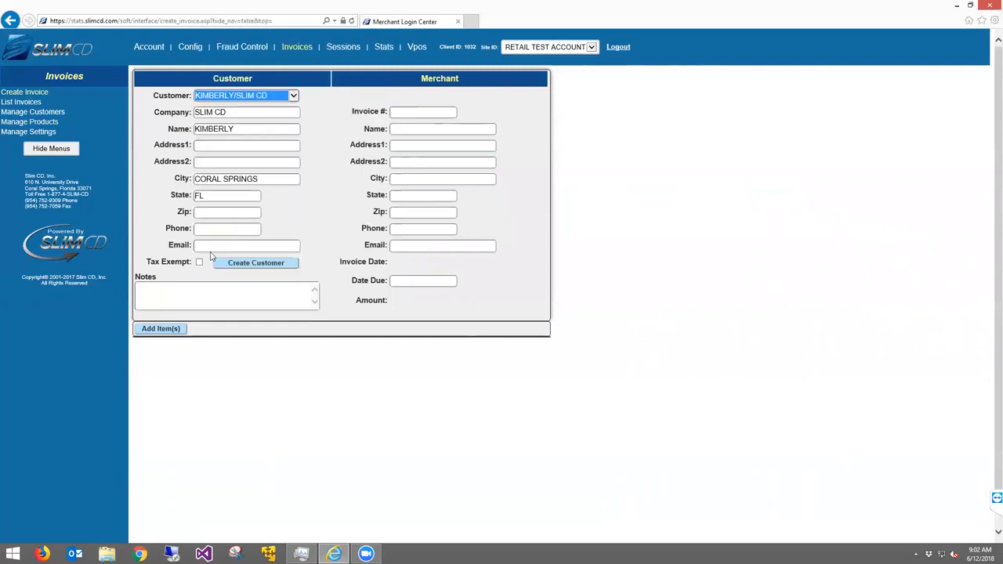
Add Auto Service as an invoice line item with quantity 3
{"action": "left_click", "coordinate": [162, 331]}
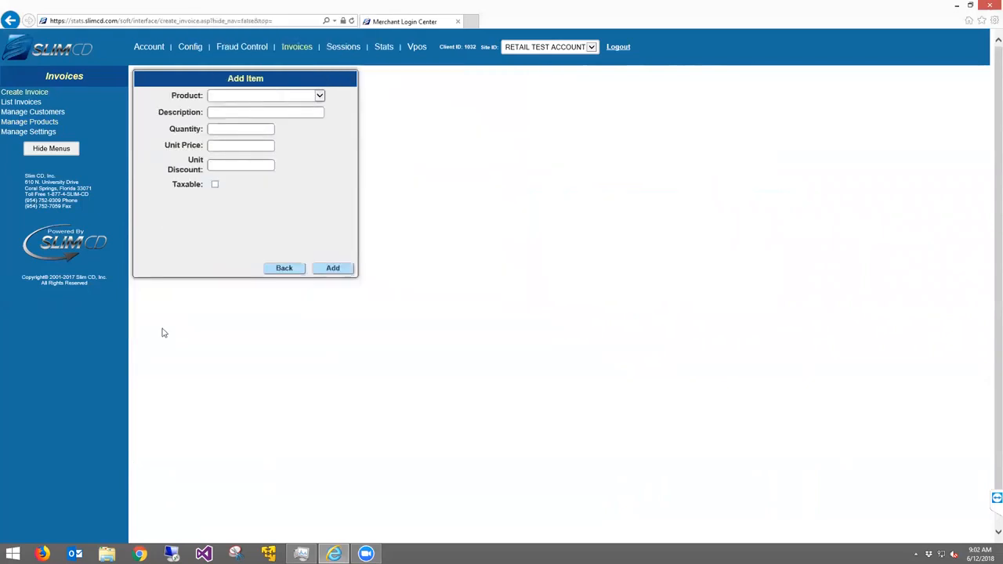
{"action": "left_click", "coordinate": [246, 98]}
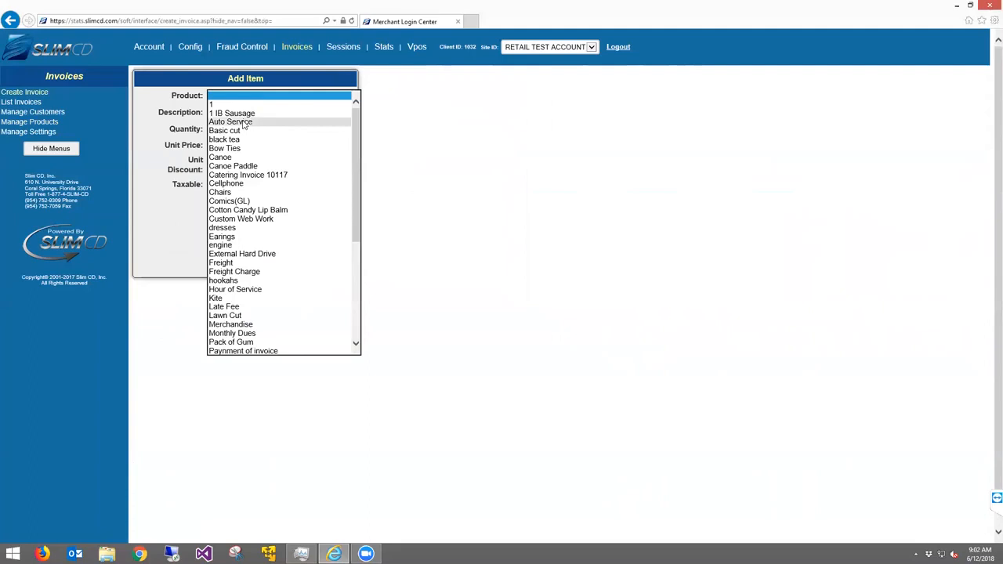
{"action": "left_click", "coordinate": [245, 123]}
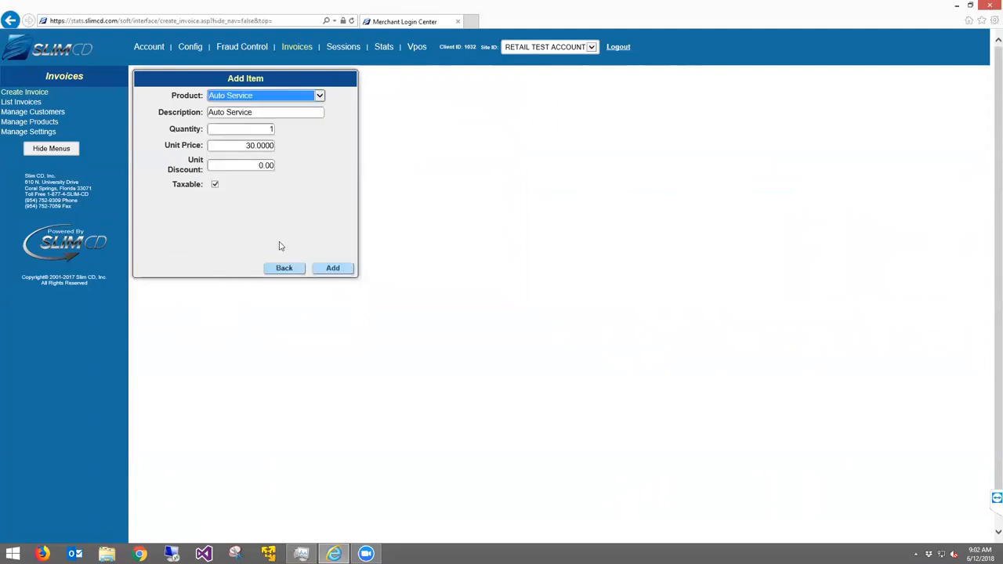
{"action": "left_click", "coordinate": [259, 129]}
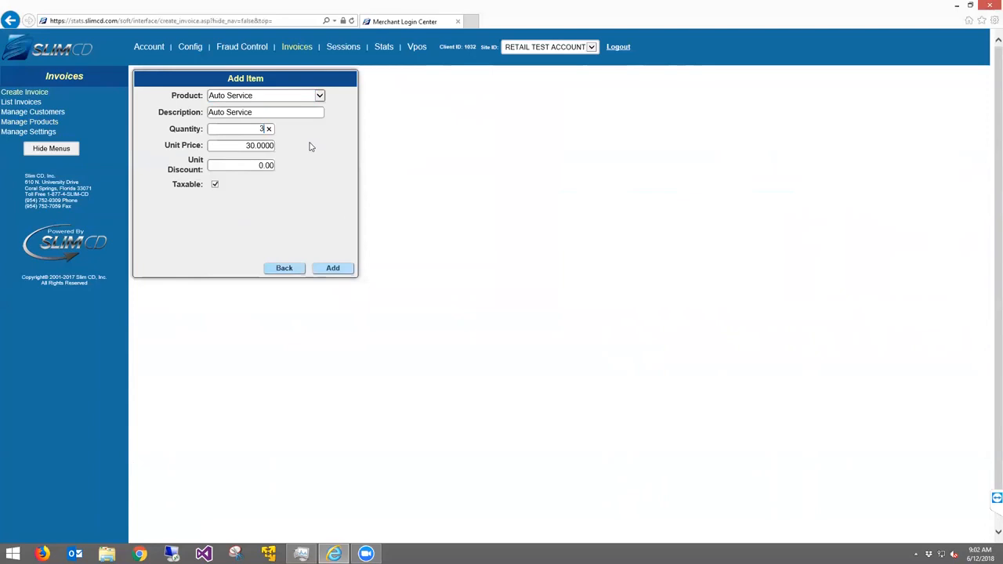
{"action": "left_click", "coordinate": [331, 270]}
Add a Custom Web Work line item and return to the invoice, now totalling $130.00
{"action": "left_click", "coordinate": [294, 97]}
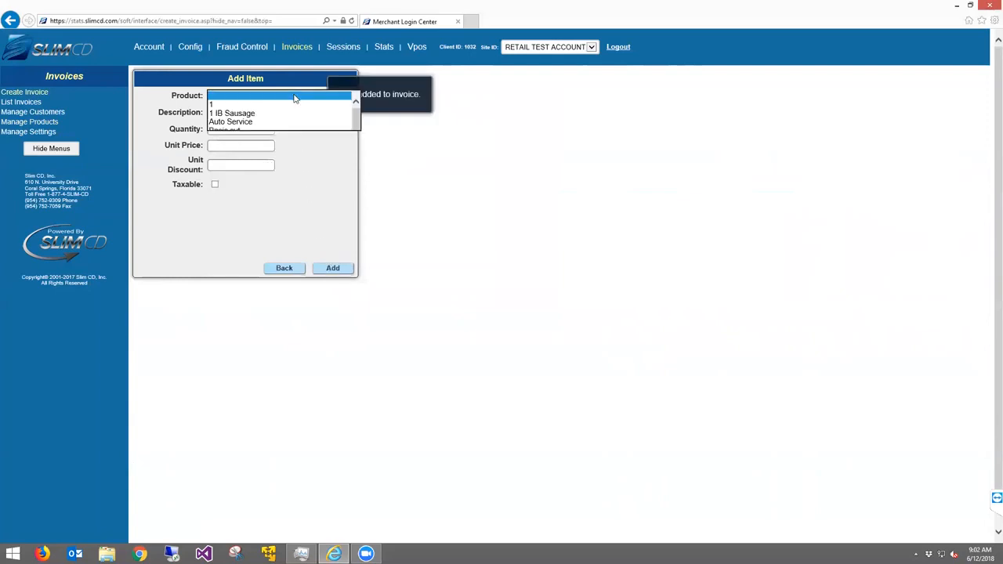
{"action": "left_click", "coordinate": [260, 224]}
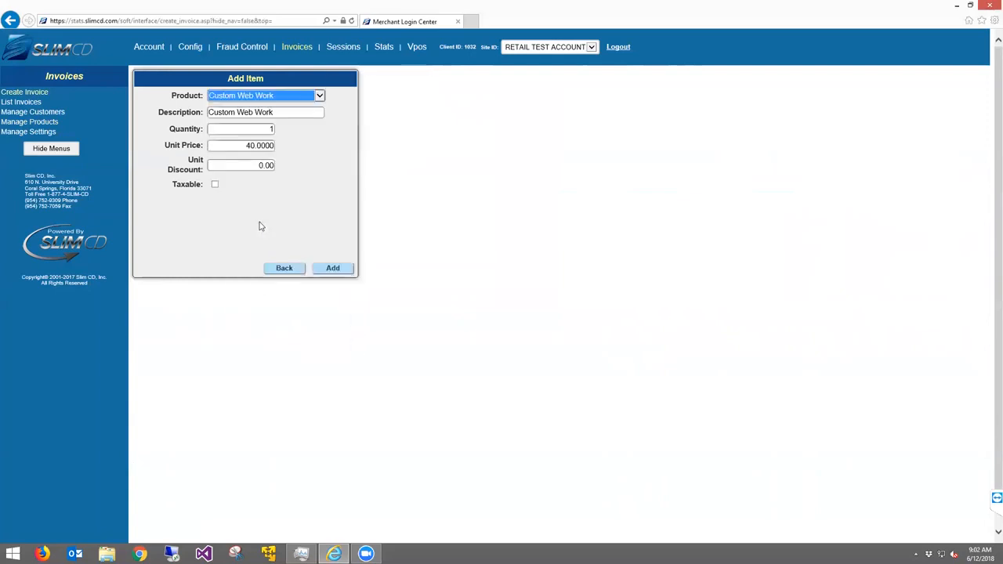
{"action": "left_click", "coordinate": [342, 269]}
{"action": "left_click", "coordinate": [270, 268]}
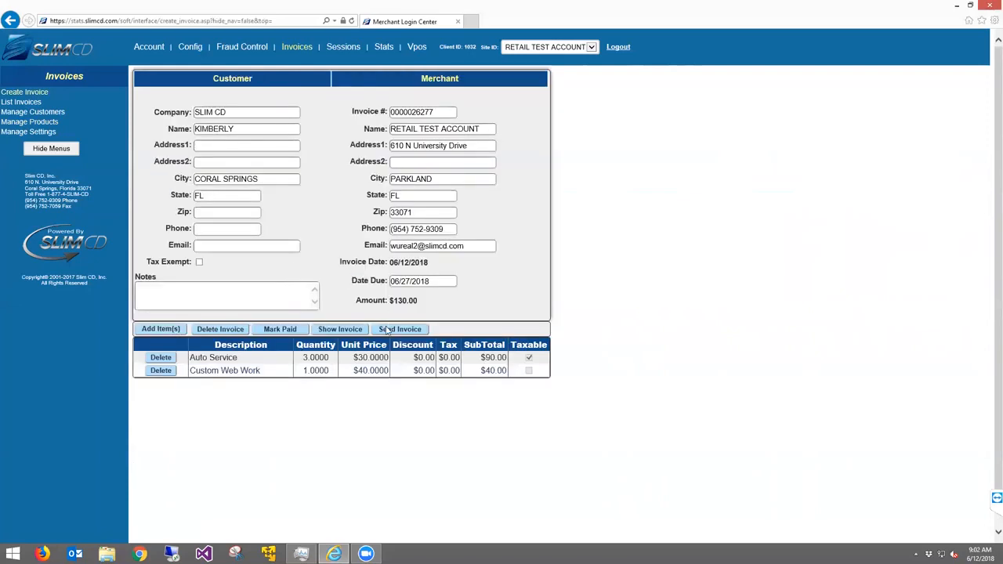
Add the note 'Note Goes Here', then review the Send Invoice SMS and e-mail form without sending
{"action": "left_click", "coordinate": [218, 302]}
{"action": "type", "text": "Note Goes Here"}
{"action": "left_click", "coordinate": [401, 329]}
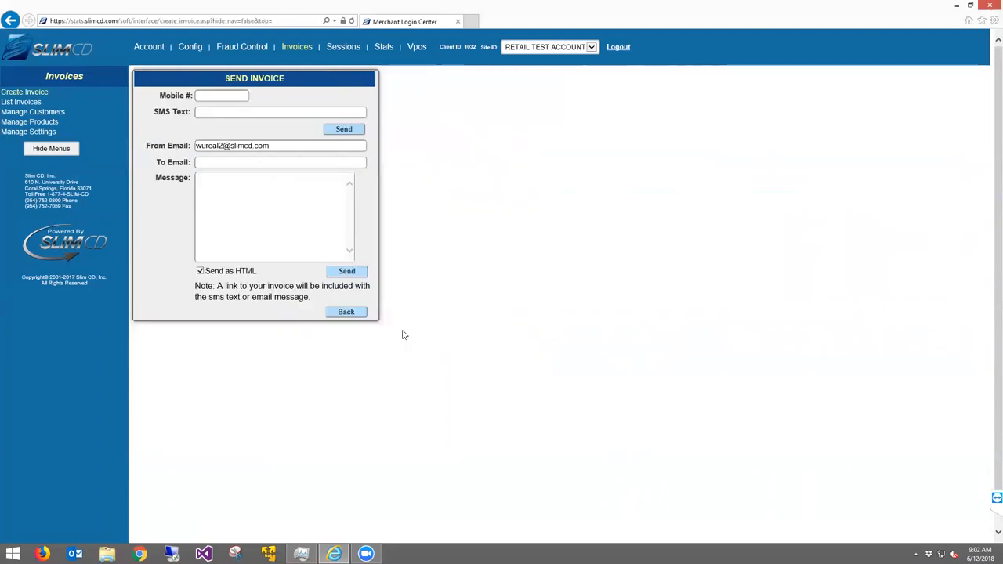
{"action": "left_click_drag", "start_coordinate": [163, 96], "coordinate": [193, 97]}
{"action": "left_click_drag", "start_coordinate": [156, 163], "coordinate": [181, 169]}
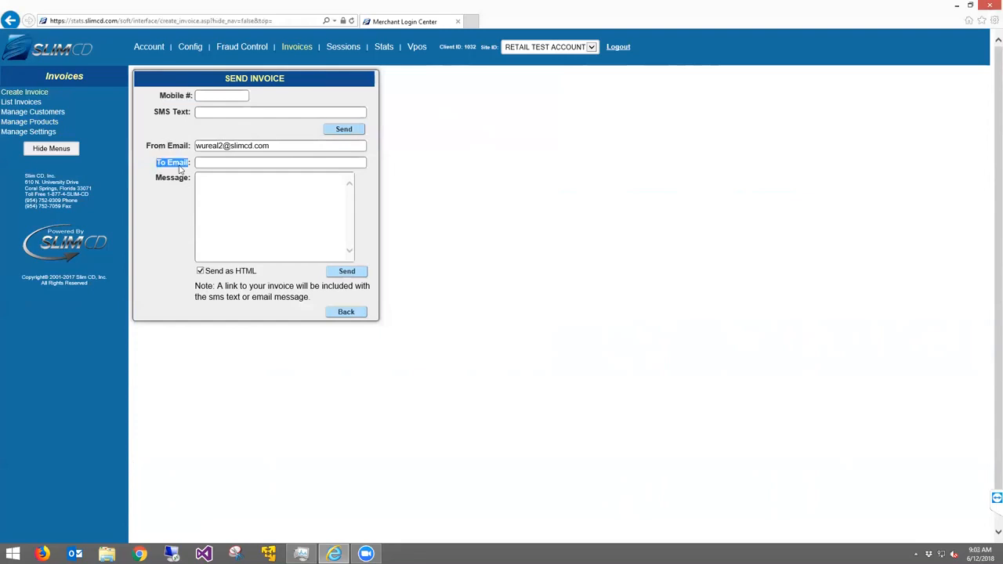
{"action": "left_click", "coordinate": [231, 202]}
{"action": "left_click", "coordinate": [210, 113]}
{"action": "left_click", "coordinate": [345, 271]}
{"action": "left_click", "coordinate": [358, 316]}
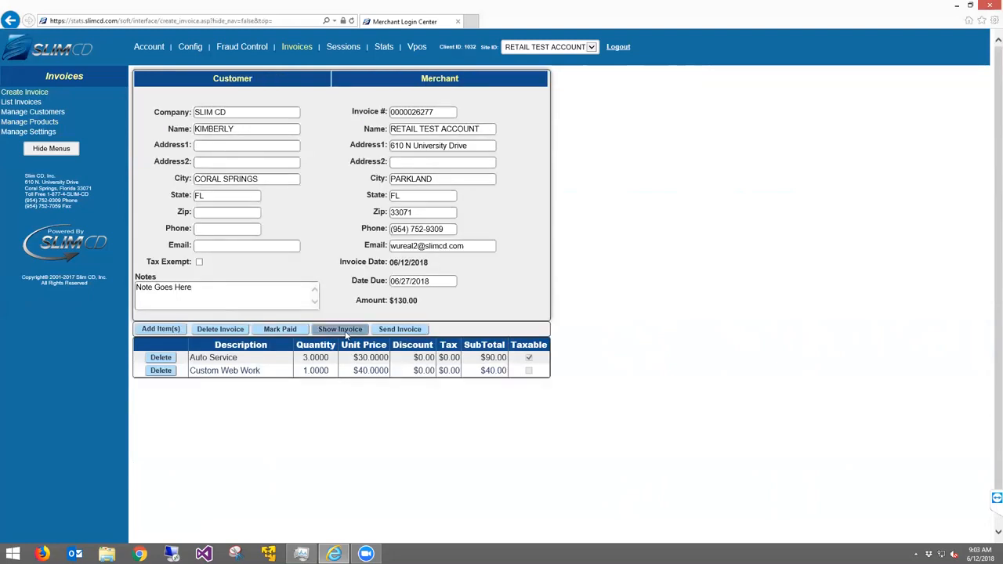
{"action": "left_click", "coordinate": [346, 331]}
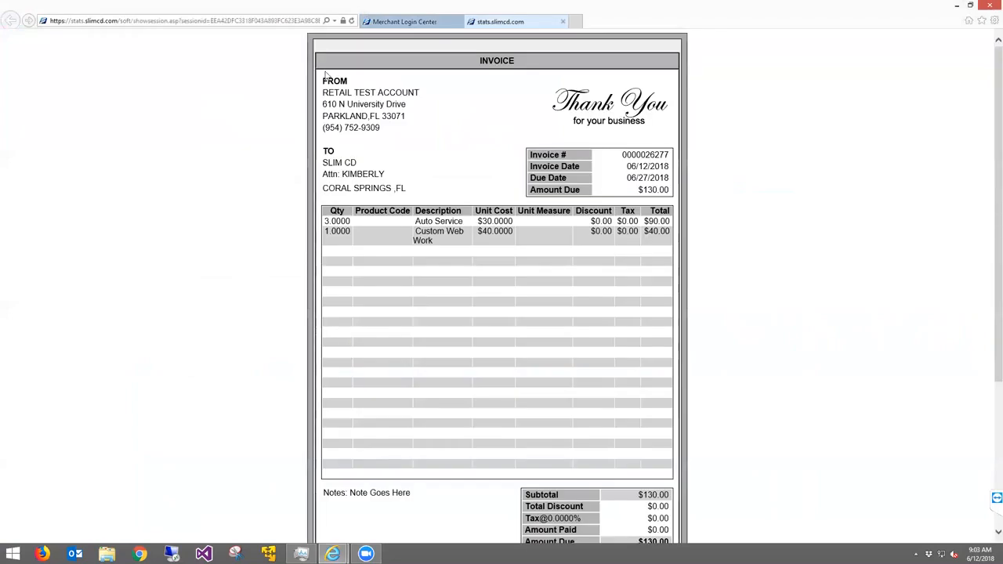
{"action": "left_click_drag", "start_coordinate": [323, 79], "coordinate": [677, 134]}
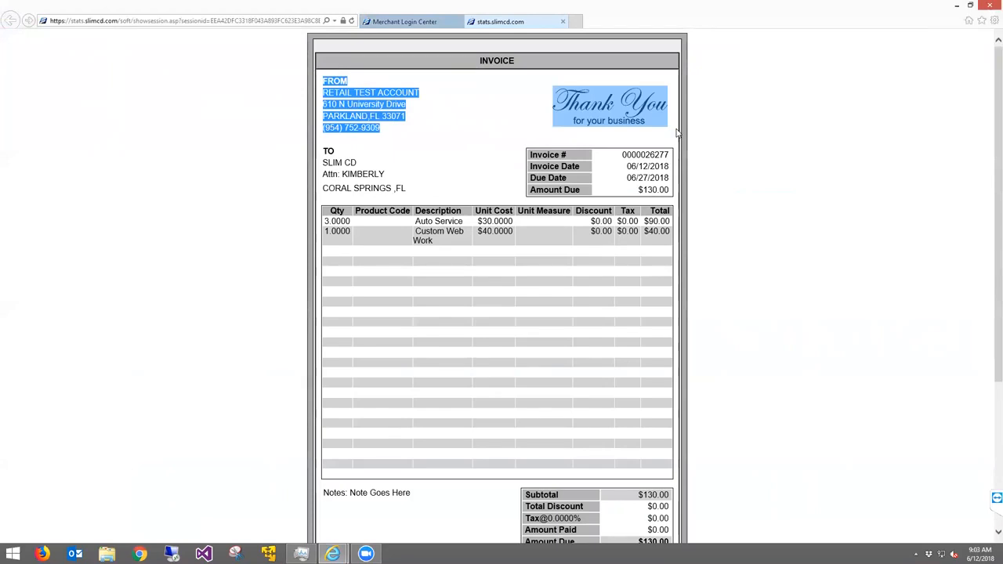
{"action": "left_click", "coordinate": [506, 232]}
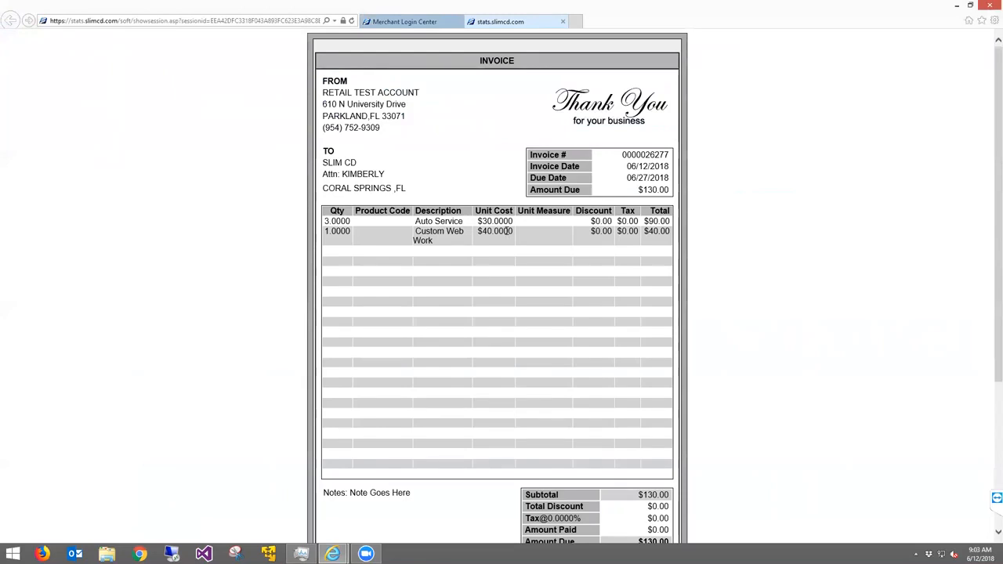
{"action": "scroll", "coordinate": [509, 243], "scroll_direction": "down", "scroll_amount": 5}
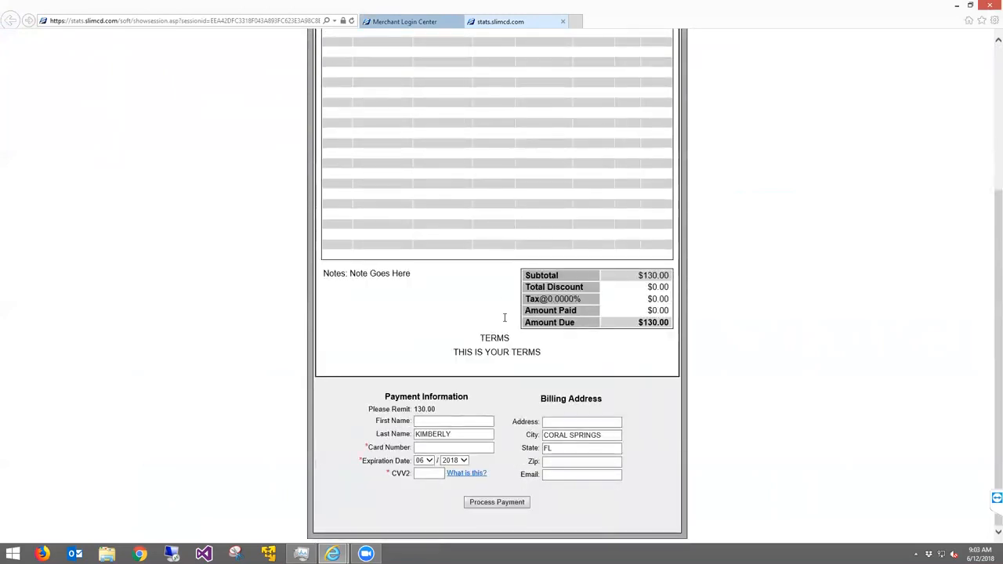
{"action": "left_click", "coordinate": [446, 449]}
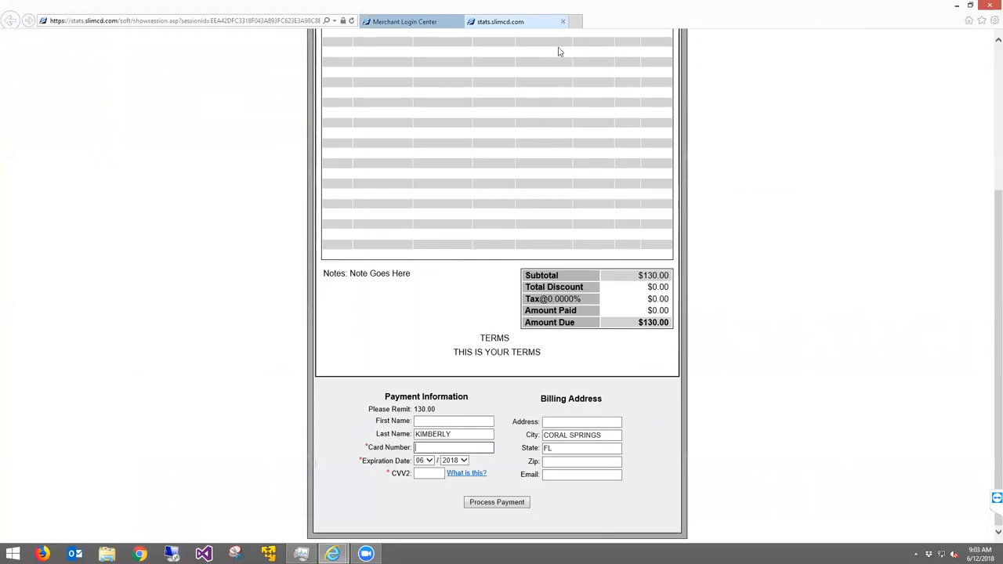
{"action": "left_click", "coordinate": [563, 21]}
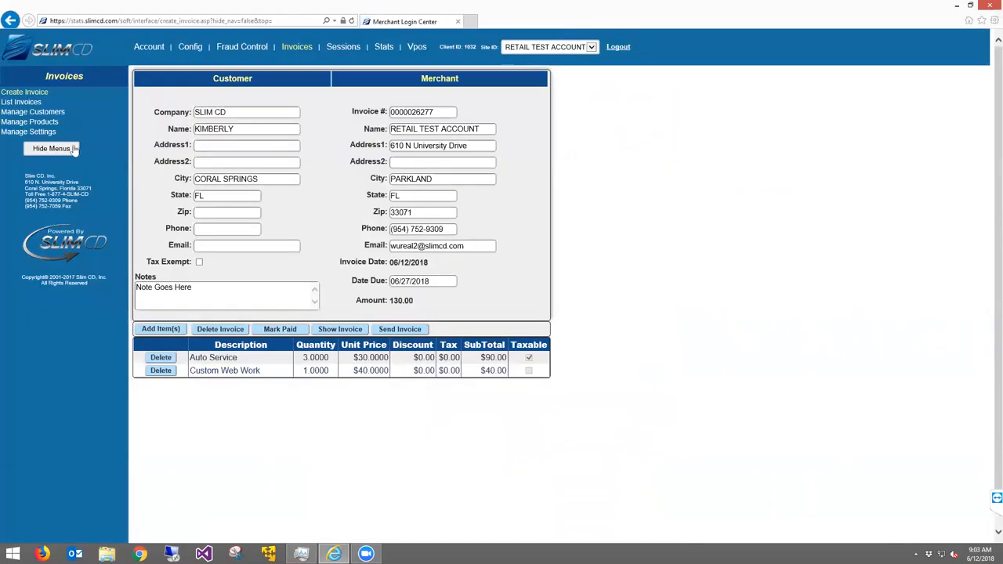
Reopen the SLIM CD invoice from List Invoices and show its Manage Settings page
{"action": "left_click", "coordinate": [19, 103]}
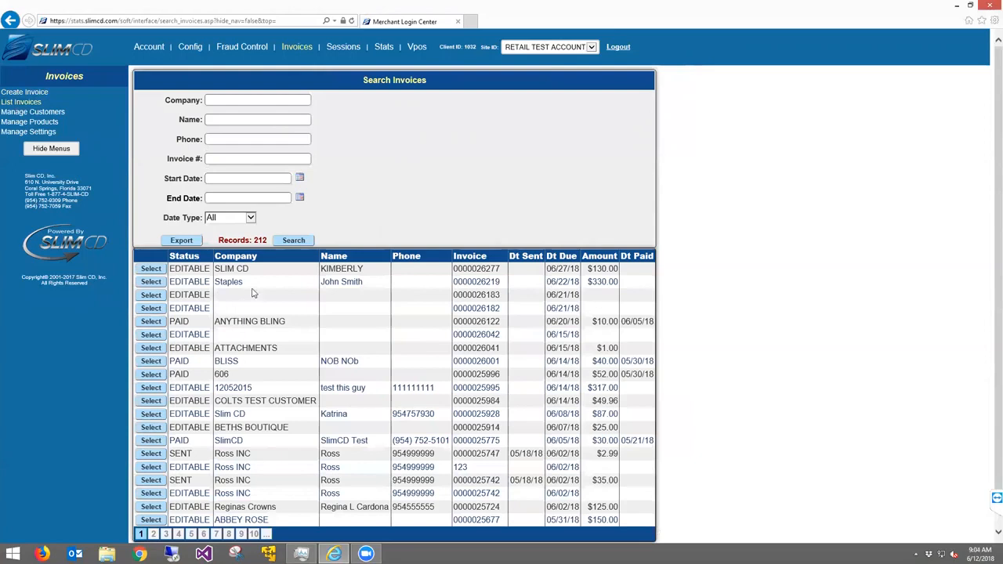
{"action": "left_click", "coordinate": [150, 269]}
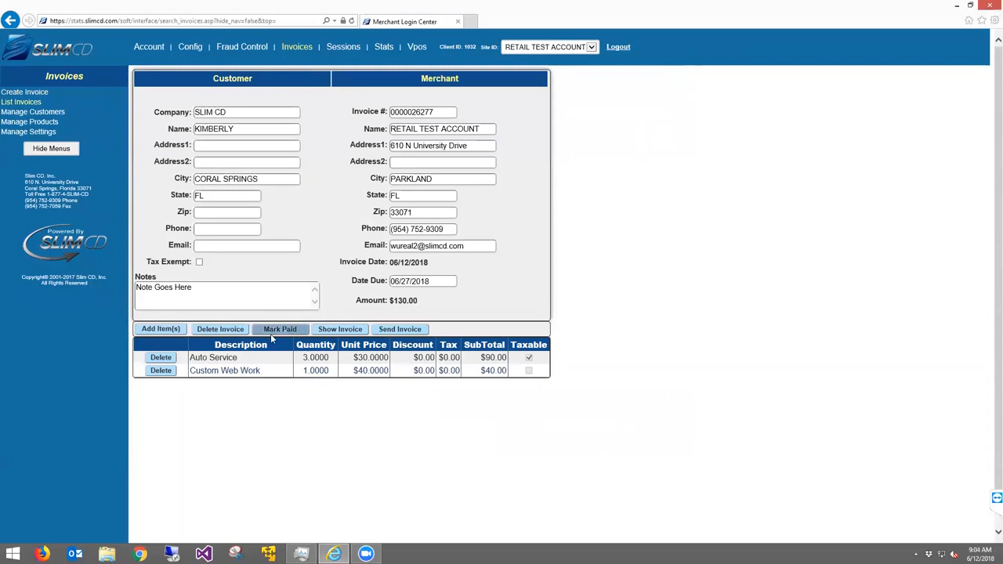
{"action": "left_click", "coordinate": [34, 133]}
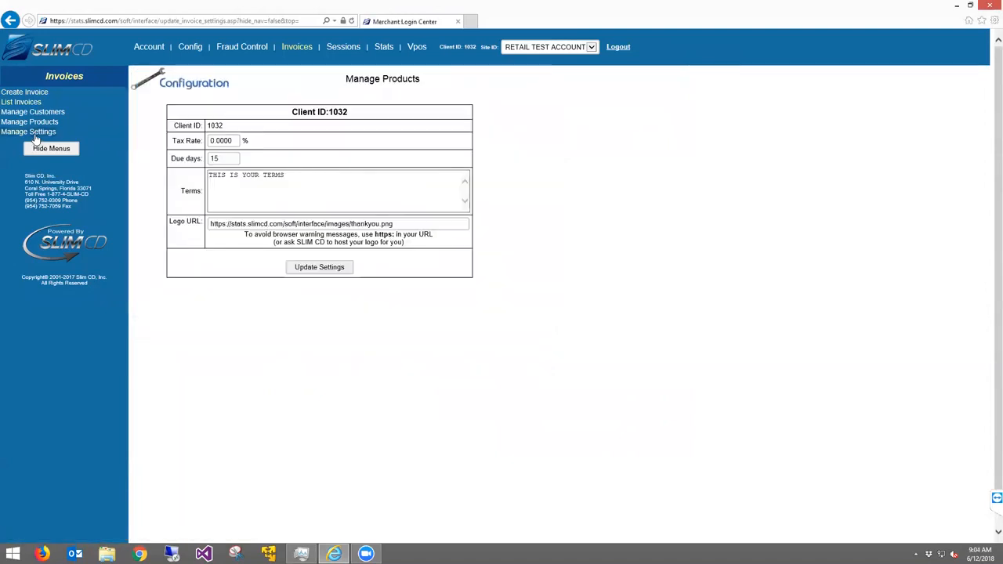
Highlight the Tax Rate, Due days, Terms and Logo URL settings, then show the Config options
{"action": "left_click_drag", "start_coordinate": [172, 142], "coordinate": [199, 145]}
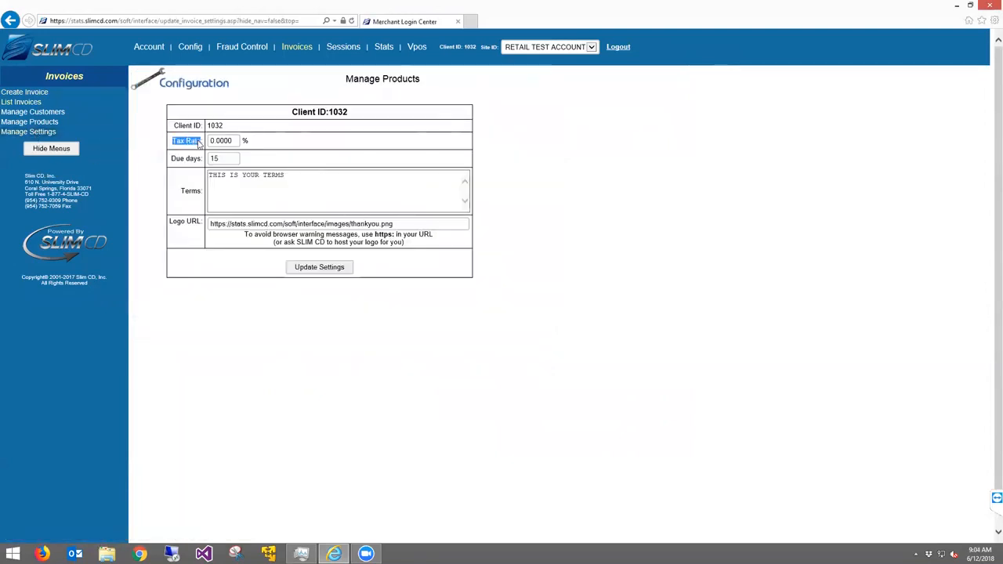
{"action": "left_click", "coordinate": [173, 158]}
{"action": "left_click_drag", "start_coordinate": [173, 159], "coordinate": [206, 160]}
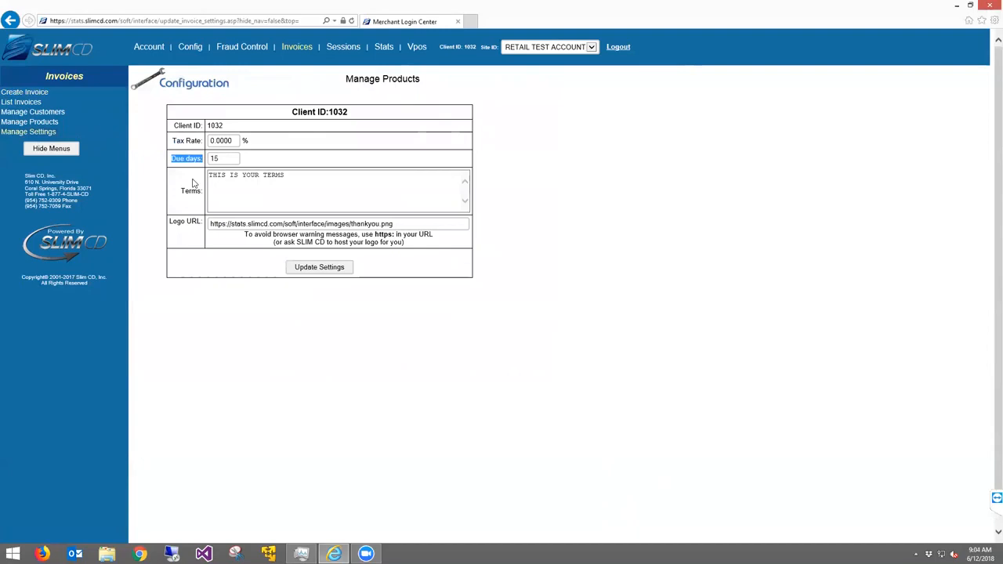
{"action": "left_click_drag", "start_coordinate": [317, 180], "coordinate": [181, 171]}
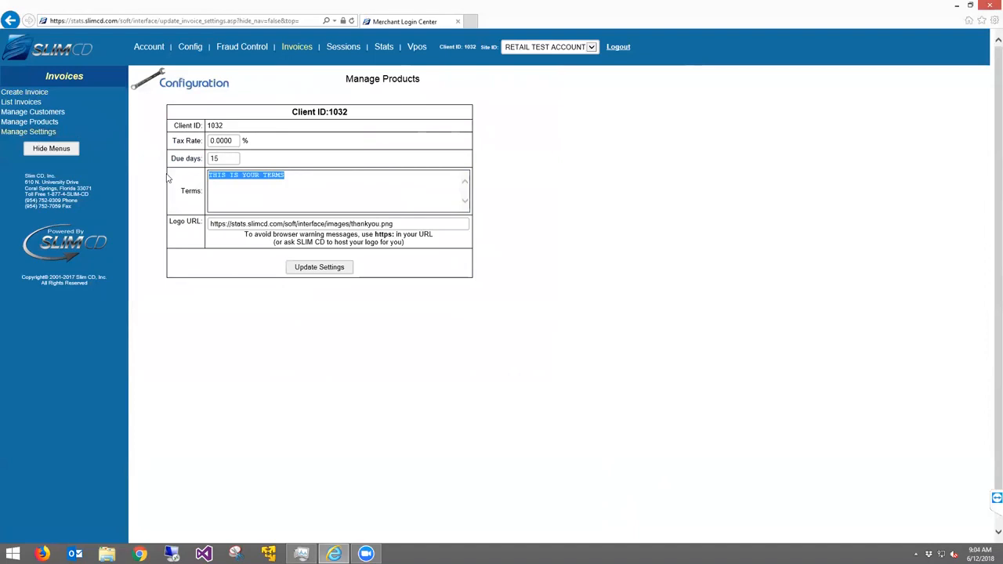
{"action": "double_click", "coordinate": [175, 221]}
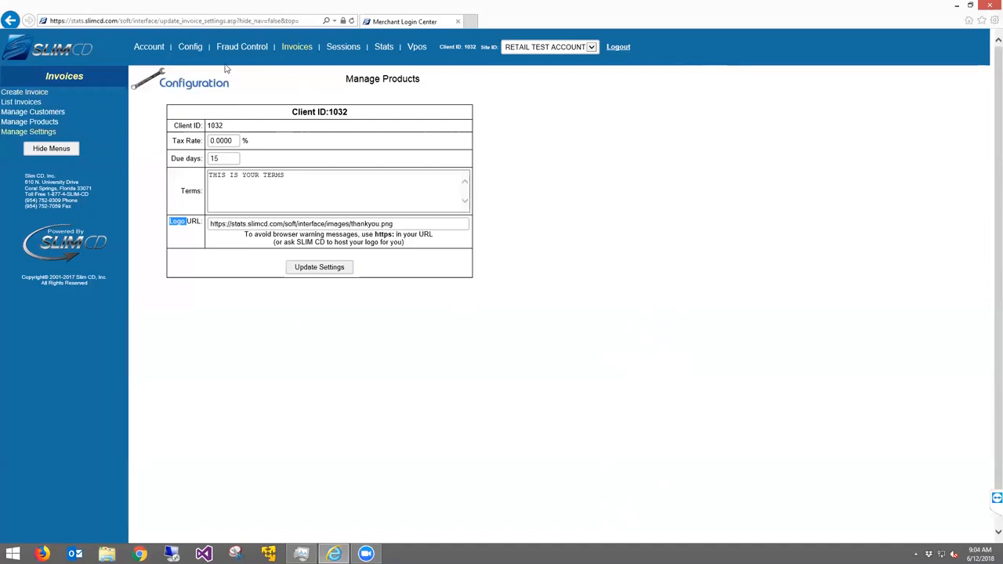
{"action": "left_click", "coordinate": [191, 49]}
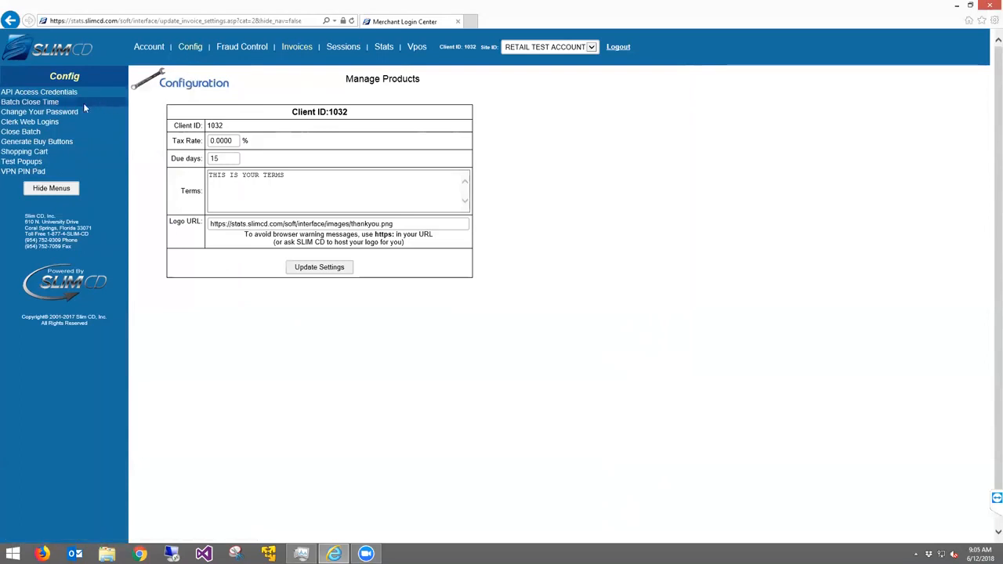
Open Batch Close Time and try Midnight, then 3 AM as the close hour, unsaved
{"action": "left_click", "coordinate": [31, 103]}
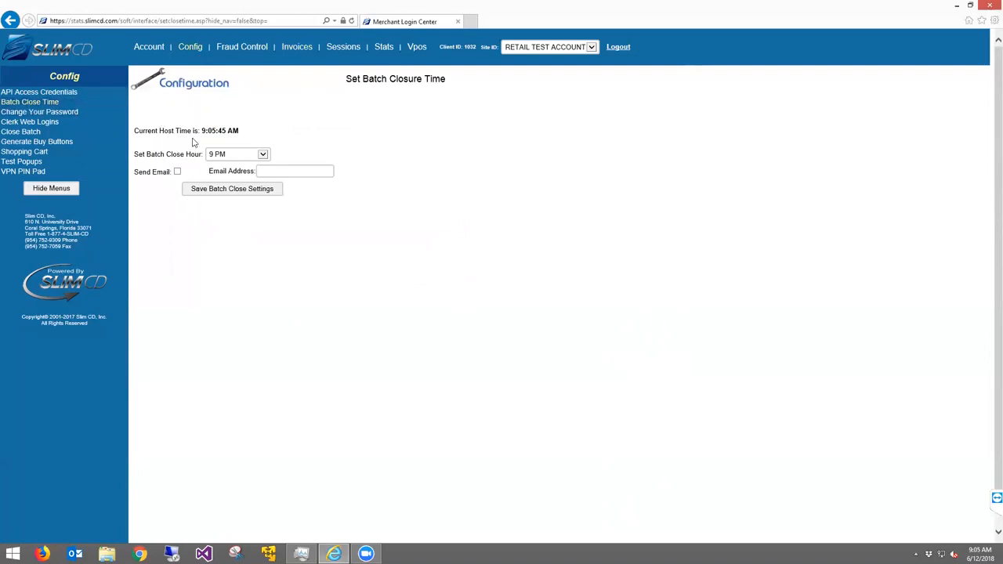
{"action": "left_click", "coordinate": [216, 155]}
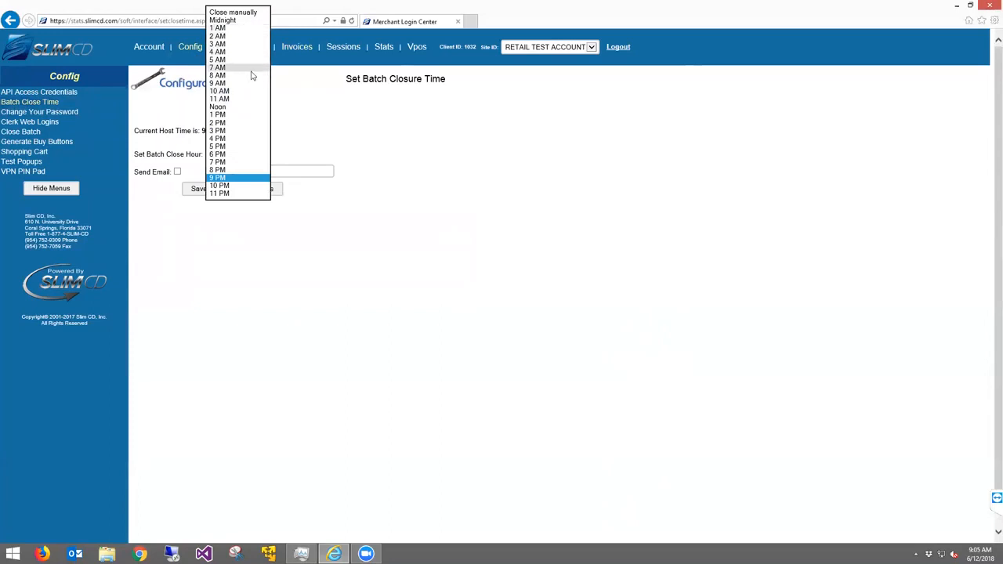
{"action": "left_click", "coordinate": [217, 178]}
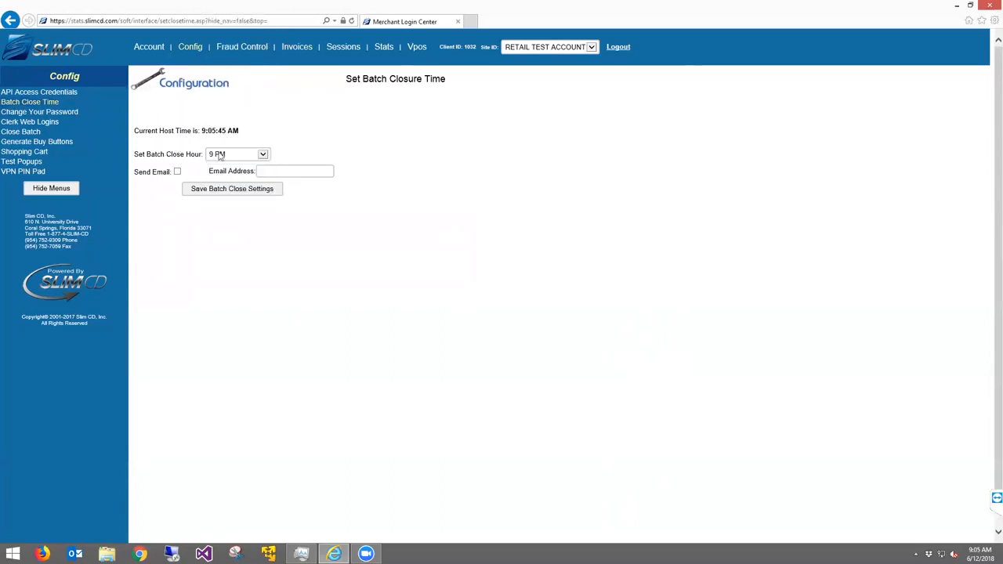
{"action": "left_click", "coordinate": [219, 155]}
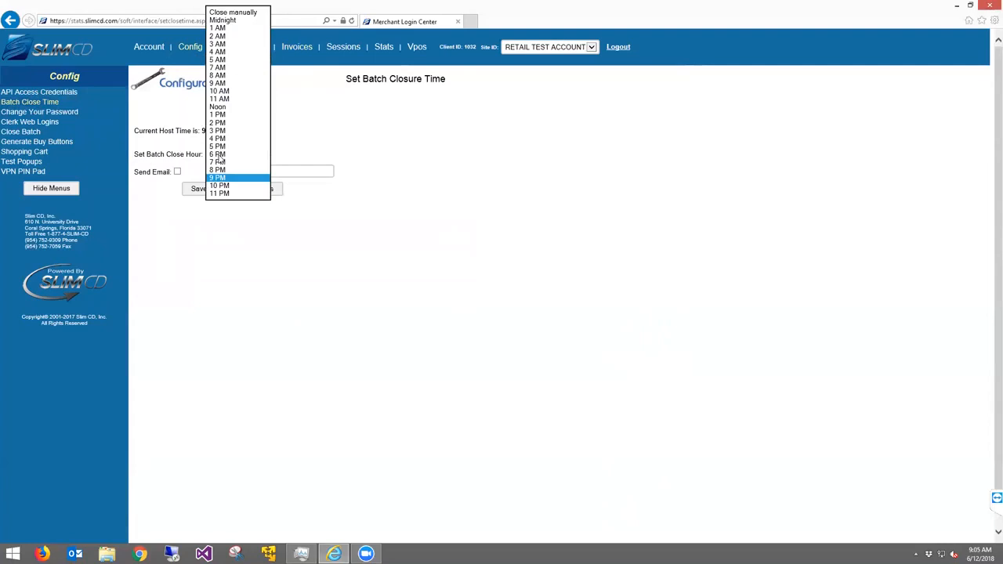
{"action": "left_click", "coordinate": [232, 21]}
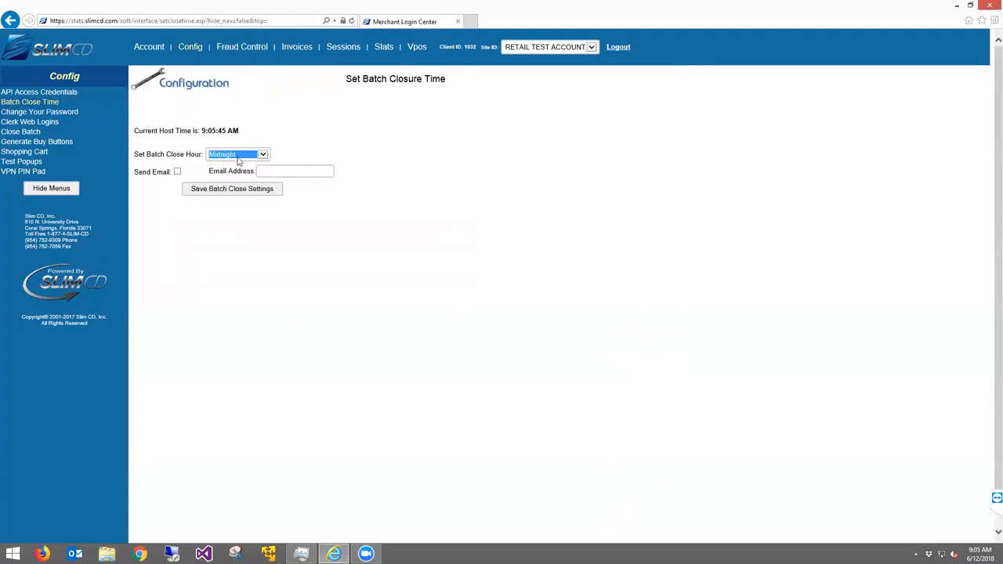
{"action": "left_click", "coordinate": [239, 161]}
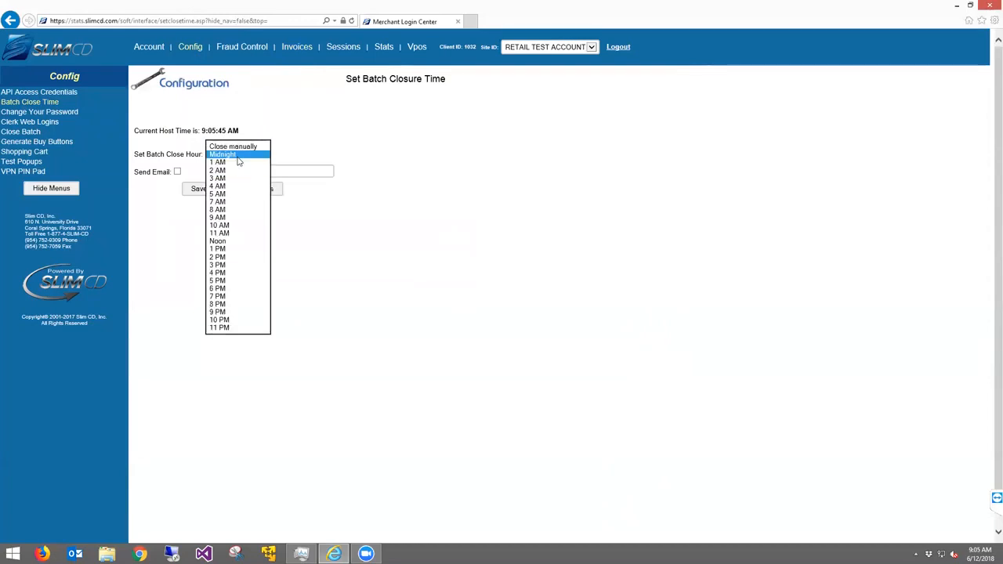
{"action": "left_click", "coordinate": [228, 179]}
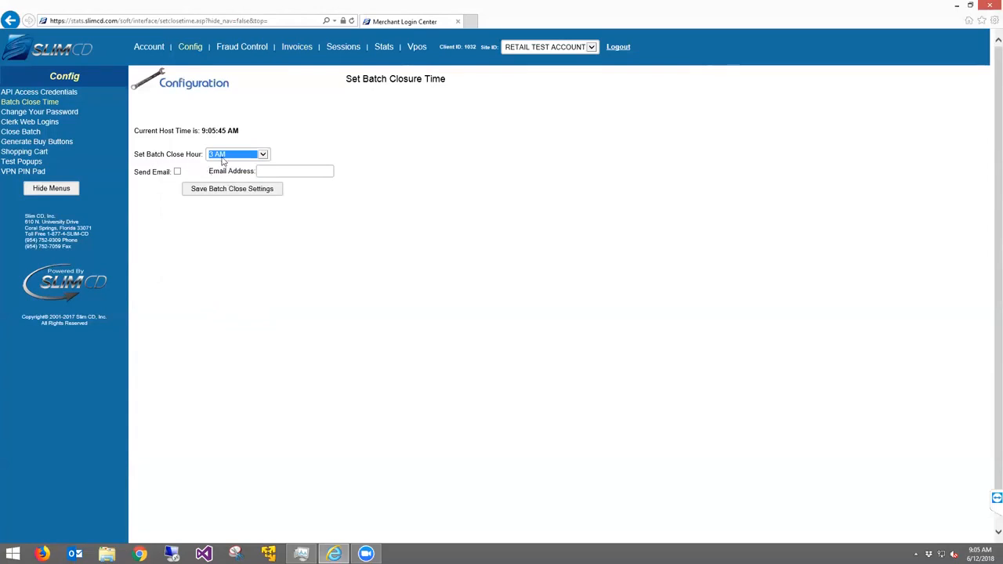
Point out the email field, tick Send Email, then show the Stats options
{"action": "left_click_drag", "start_coordinate": [210, 174], "coordinate": [357, 174]}
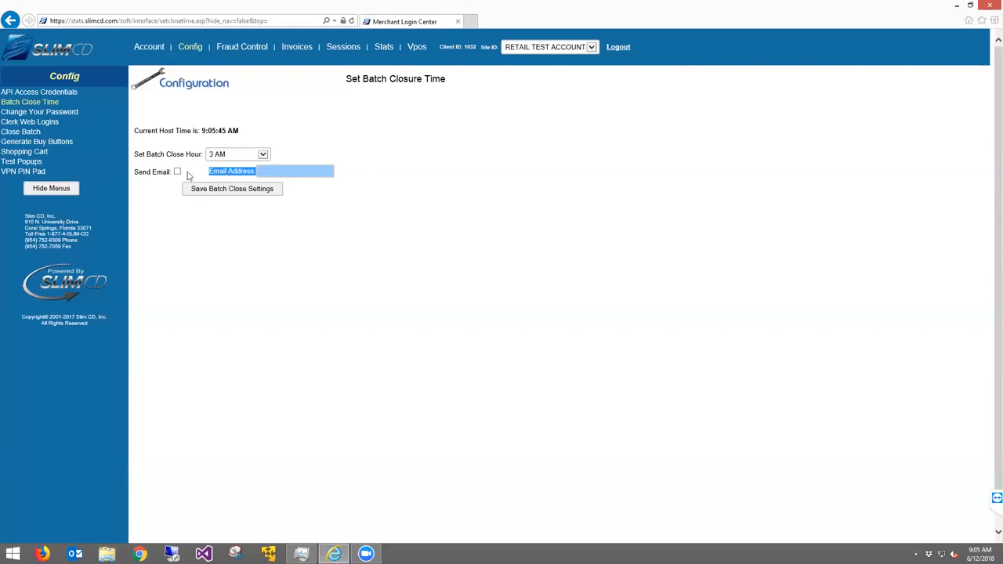
{"action": "left_click", "coordinate": [151, 171]}
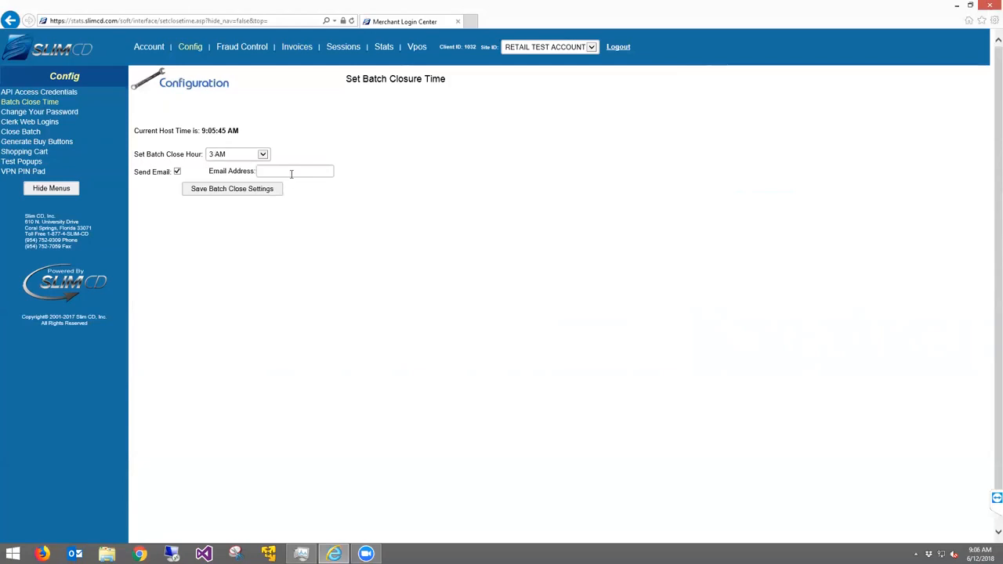
{"action": "left_click", "coordinate": [383, 49]}
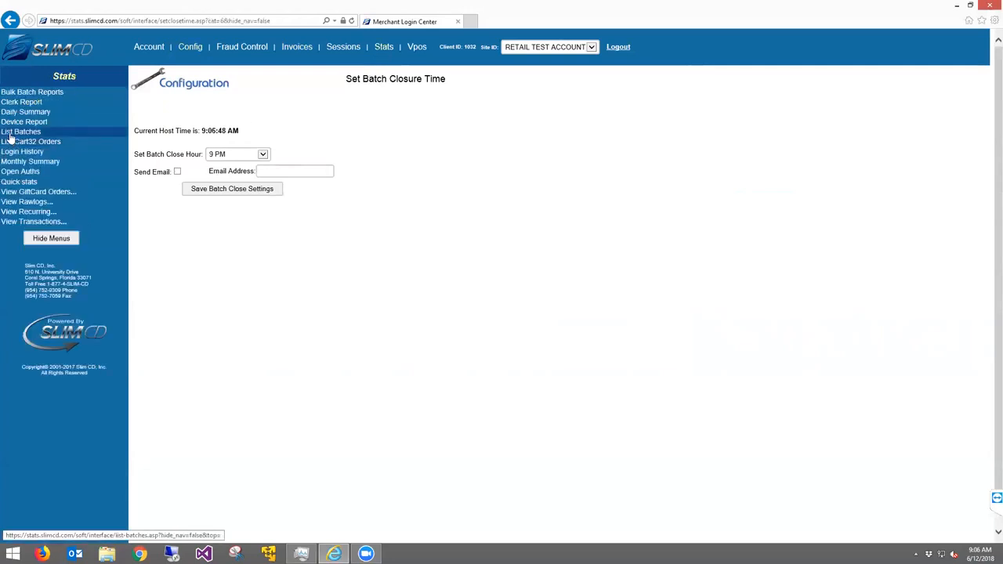
Go from the batch list to Config's Change Your Password form and focus the new password field
{"action": "left_click", "coordinate": [11, 134]}
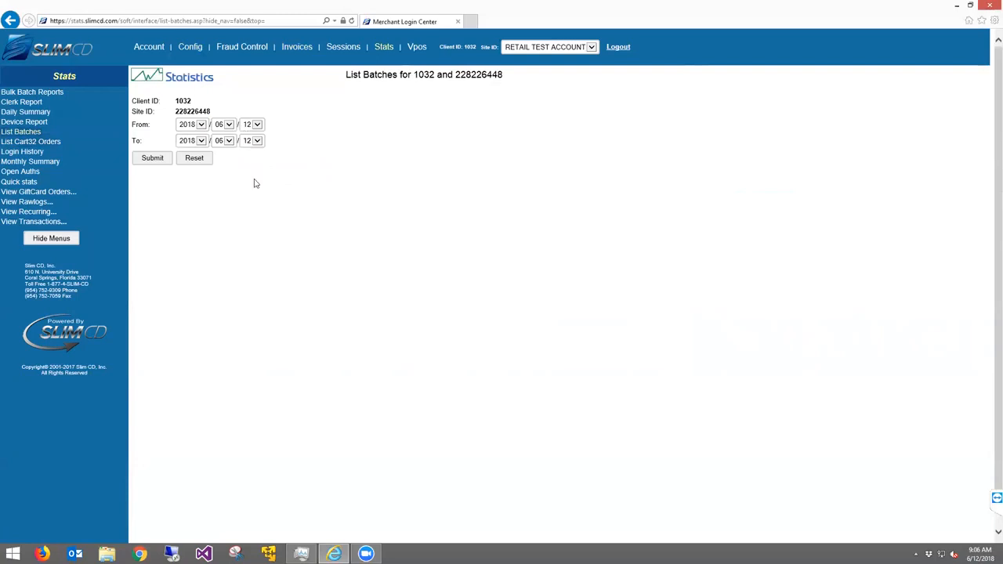
{"action": "left_click", "coordinate": [191, 48]}
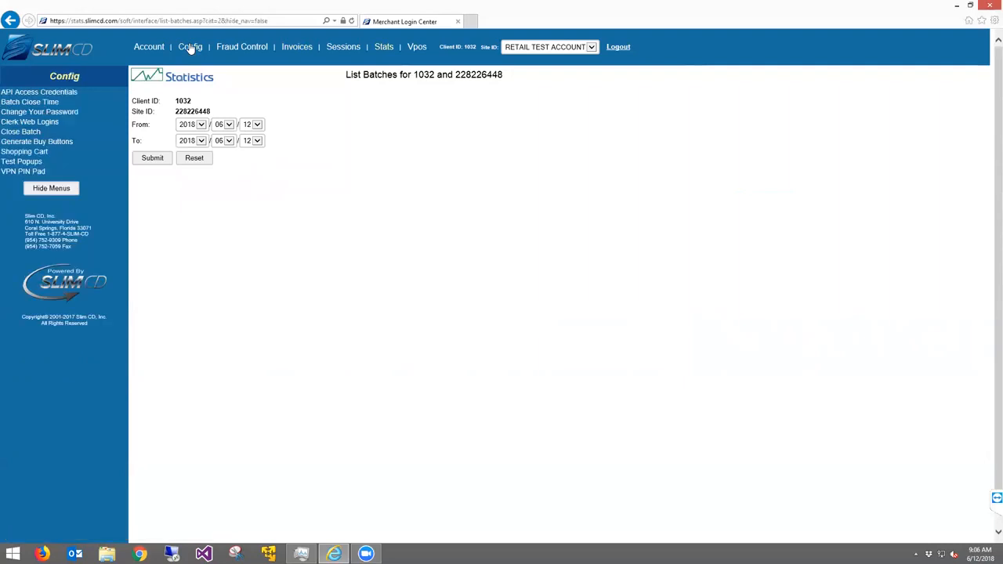
{"action": "left_click", "coordinate": [29, 116]}
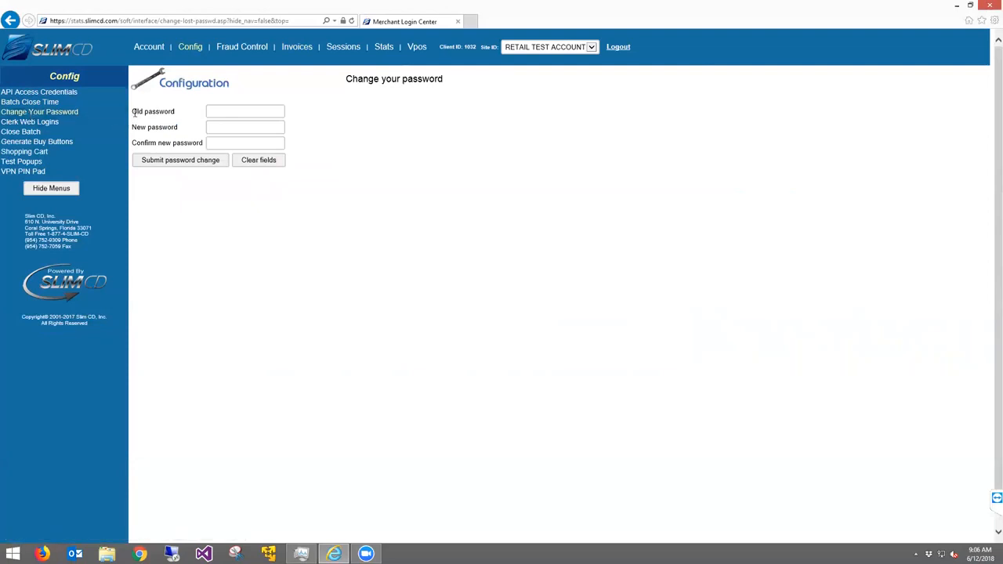
{"action": "left_click", "coordinate": [225, 124]}
Open Clerk Web Logins and set the new-login Type to Clerk User
{"action": "left_click", "coordinate": [44, 124]}
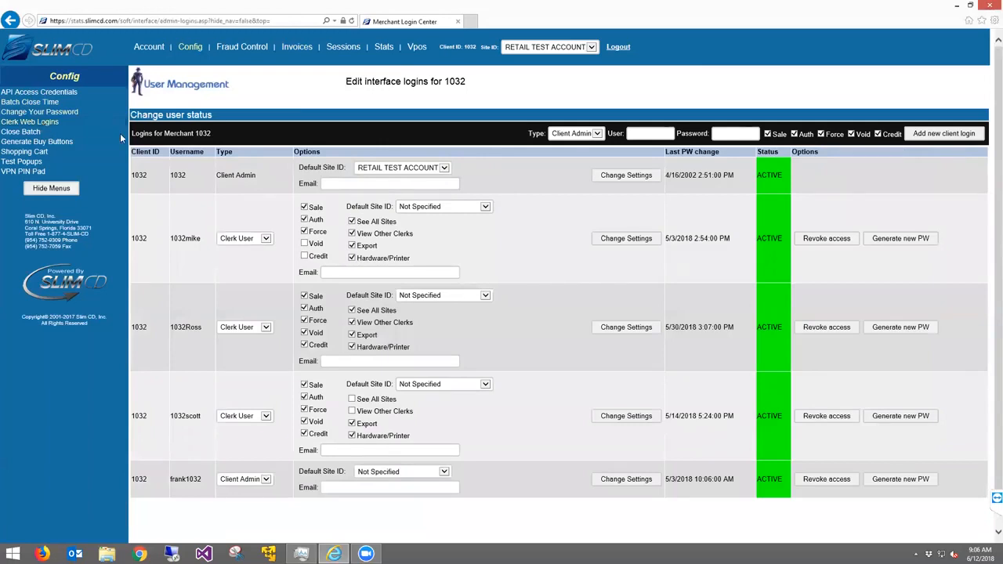
{"action": "left_click", "coordinate": [572, 133]}
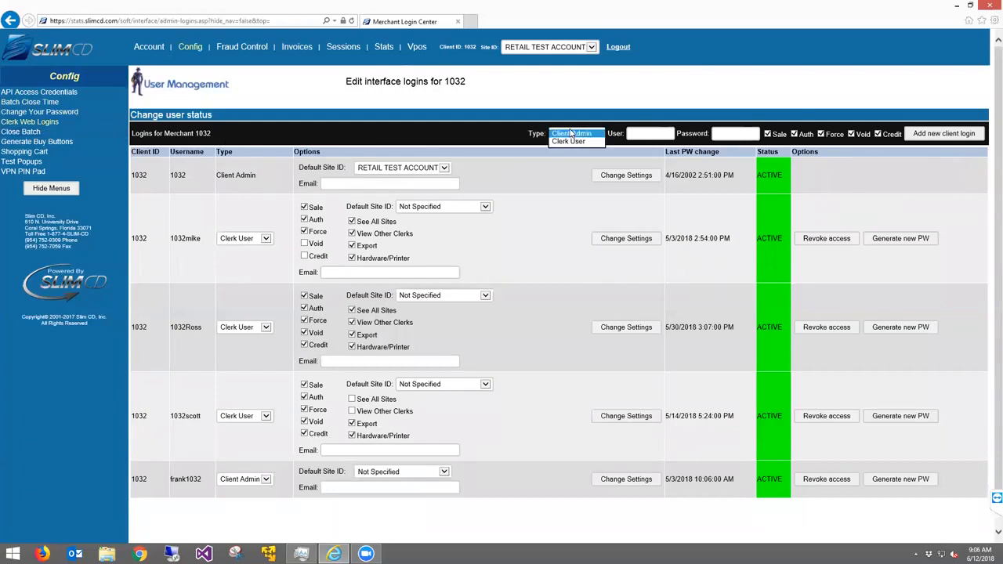
{"action": "left_click", "coordinate": [574, 141]}
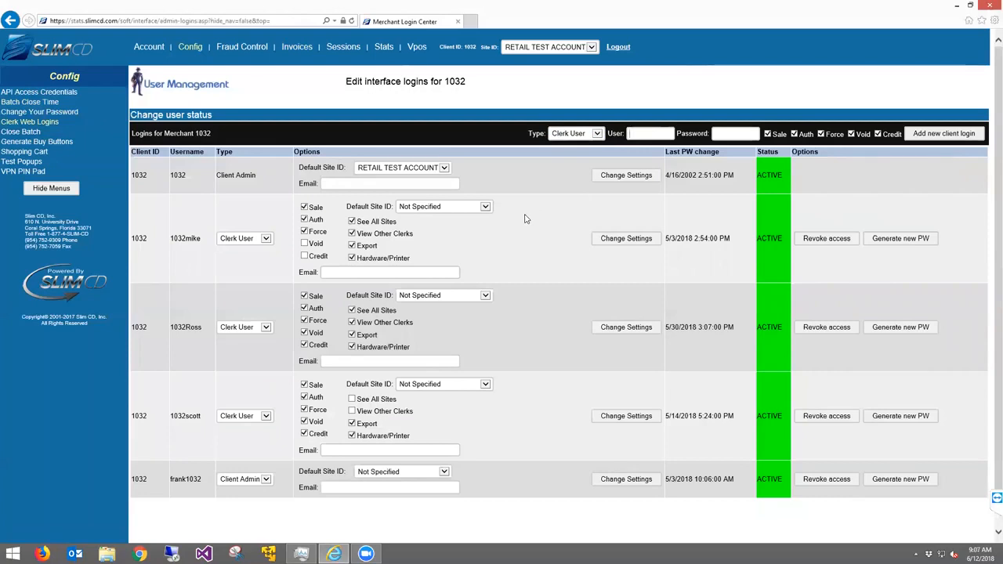
{"action": "key", "text": "Tab"}
Review the first clerk's permissions: Force, Sale through Void, See All Sites, default site Not Specified, View Other Clerks, Export
{"action": "double_click", "coordinate": [834, 134]}
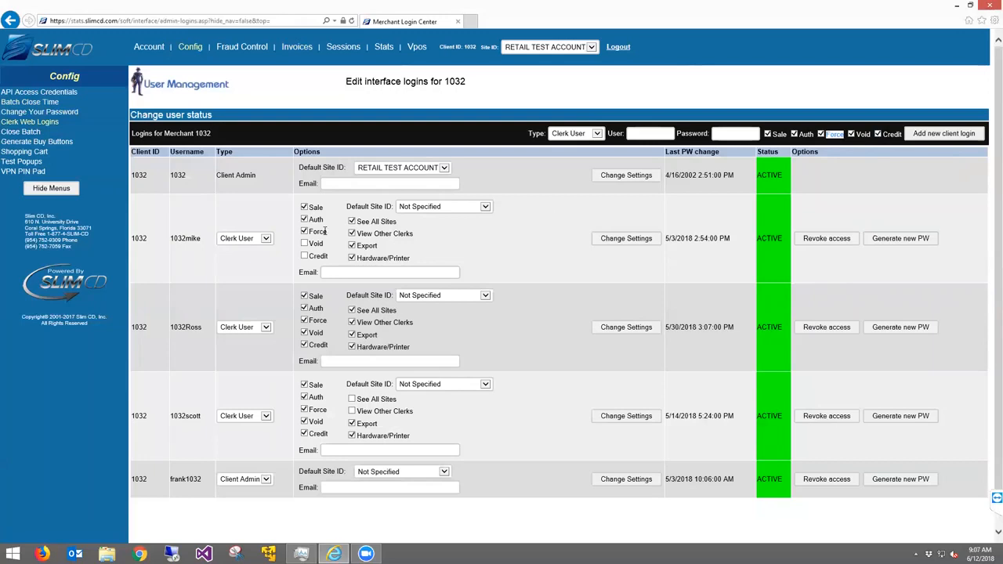
{"action": "left_click_drag", "start_coordinate": [152, 210], "coordinate": [477, 271]}
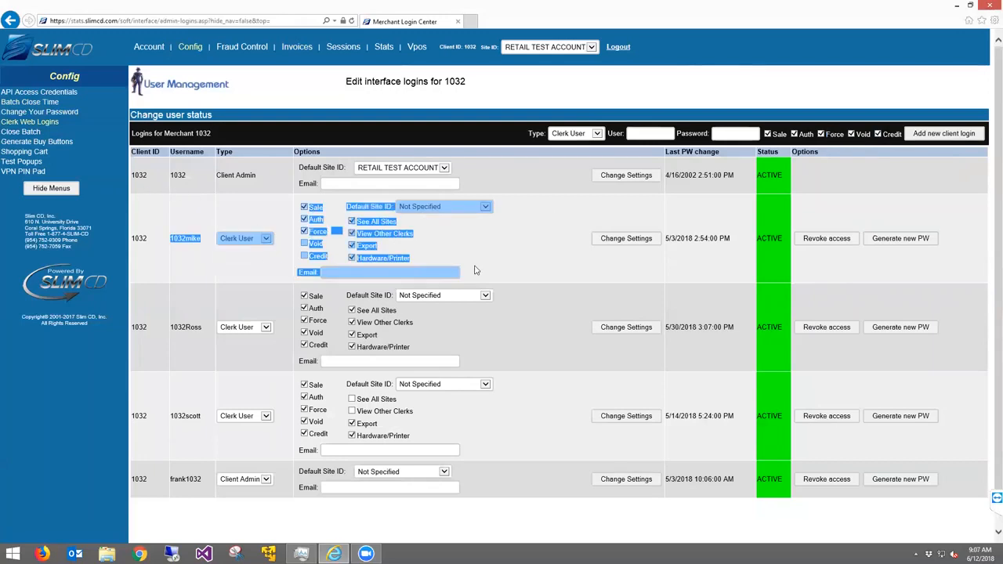
{"action": "left_click", "coordinate": [441, 269]}
{"action": "left_click_drag", "start_coordinate": [310, 206], "coordinate": [326, 262]}
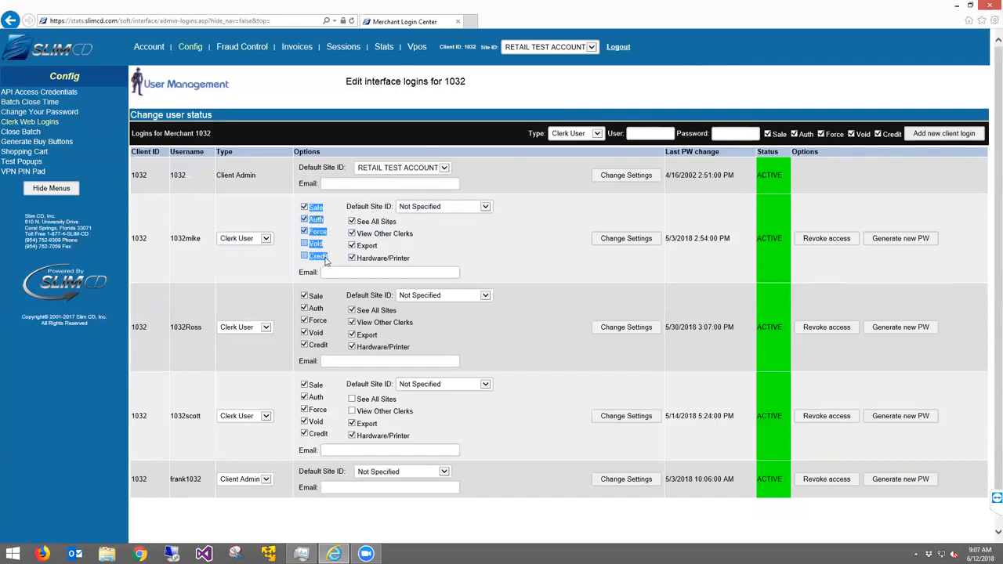
{"action": "left_click", "coordinate": [326, 262]}
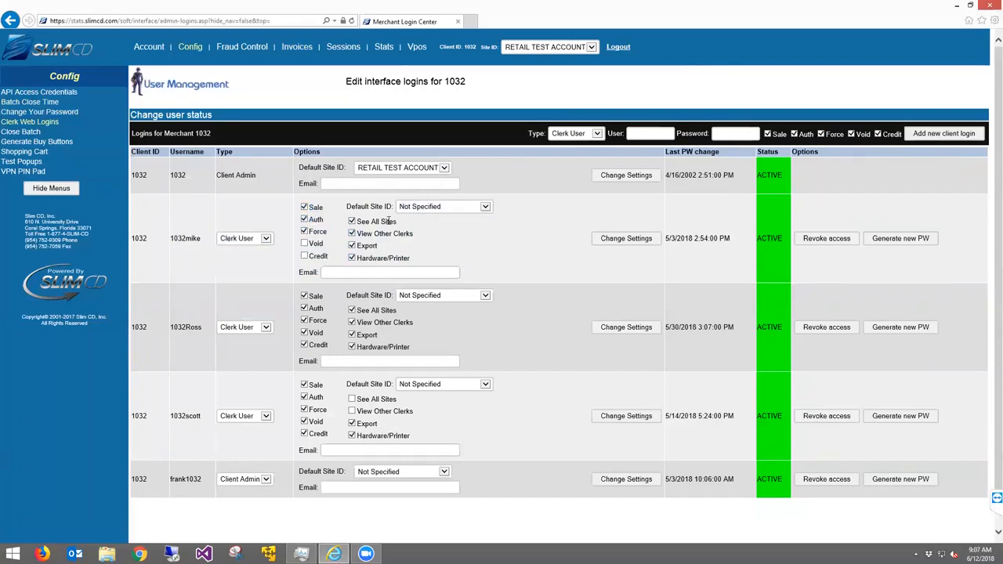
{"action": "left_click_drag", "start_coordinate": [359, 221], "coordinate": [395, 225]}
{"action": "left_click", "coordinate": [423, 208]}
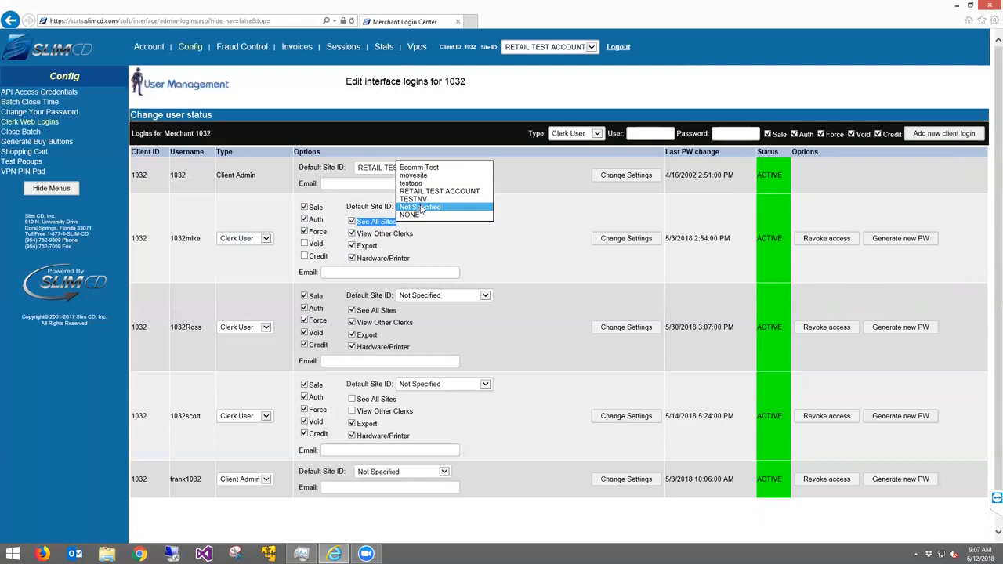
{"action": "left_click", "coordinate": [422, 207]}
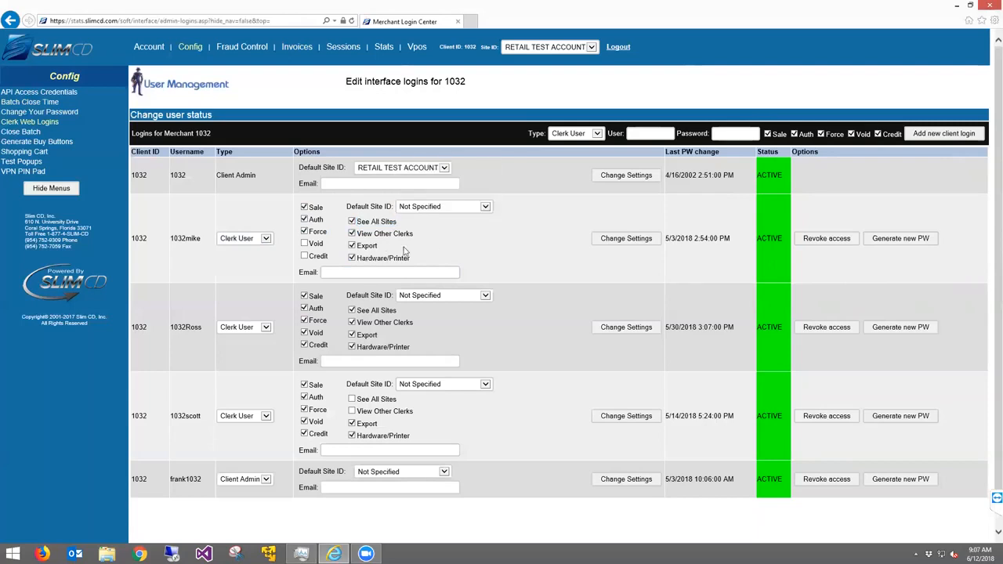
{"action": "left_click_drag", "start_coordinate": [359, 233], "coordinate": [409, 236]}
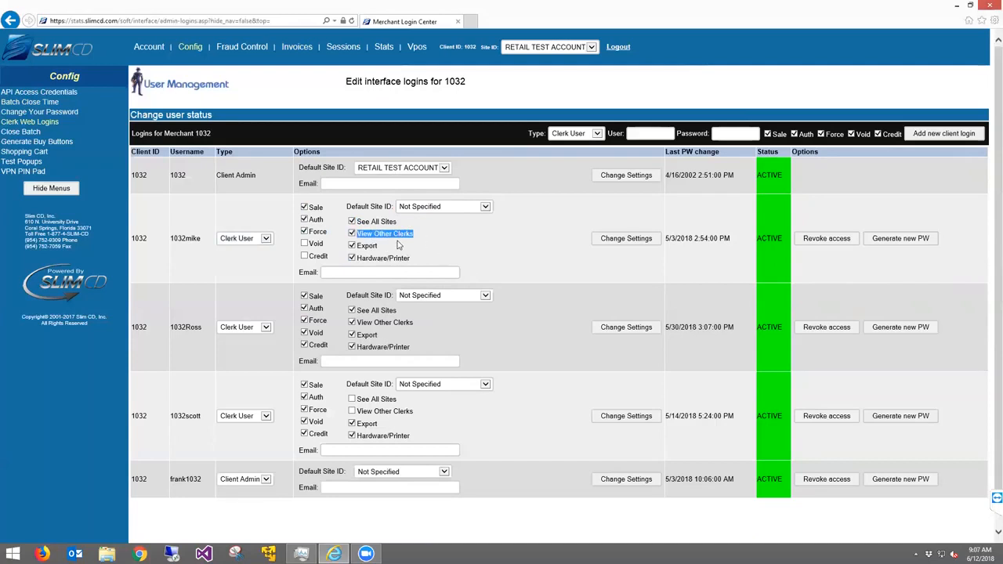
{"action": "left_click_drag", "start_coordinate": [358, 246], "coordinate": [409, 259]}
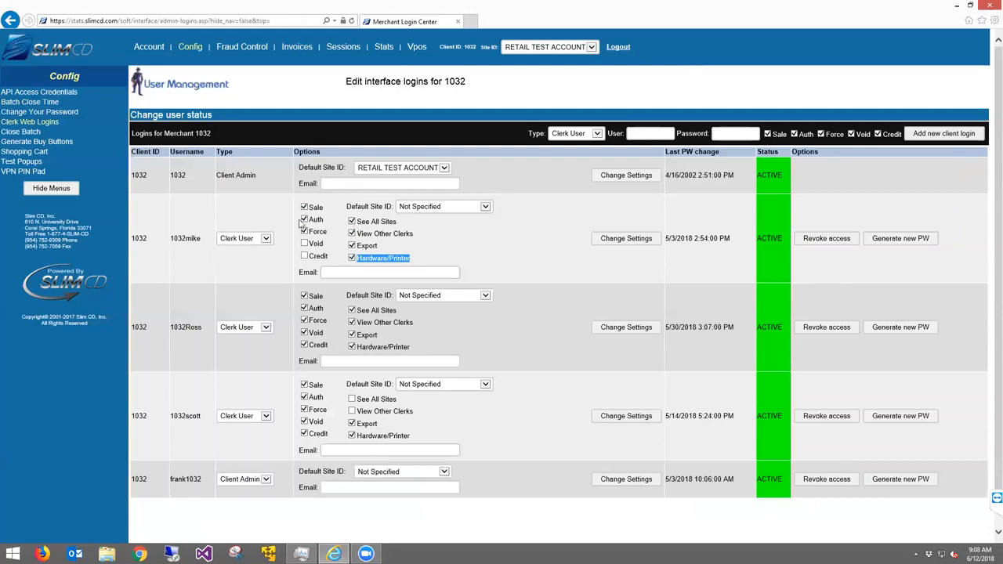
Change the first clerk login's type to Client Admin and save it
{"action": "left_click", "coordinate": [253, 241]}
{"action": "left_click", "coordinate": [222, 230]}
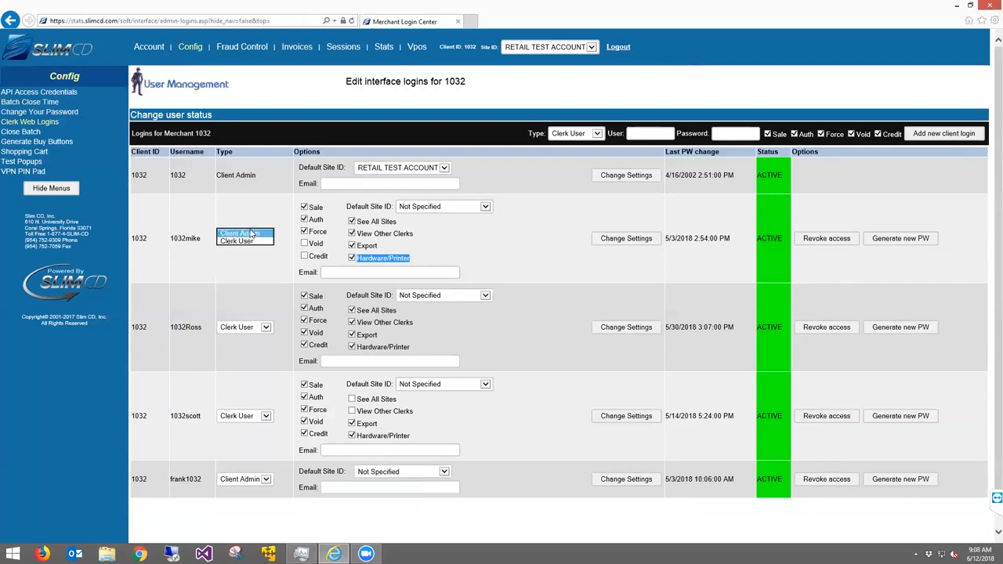
{"action": "left_click", "coordinate": [616, 240]}
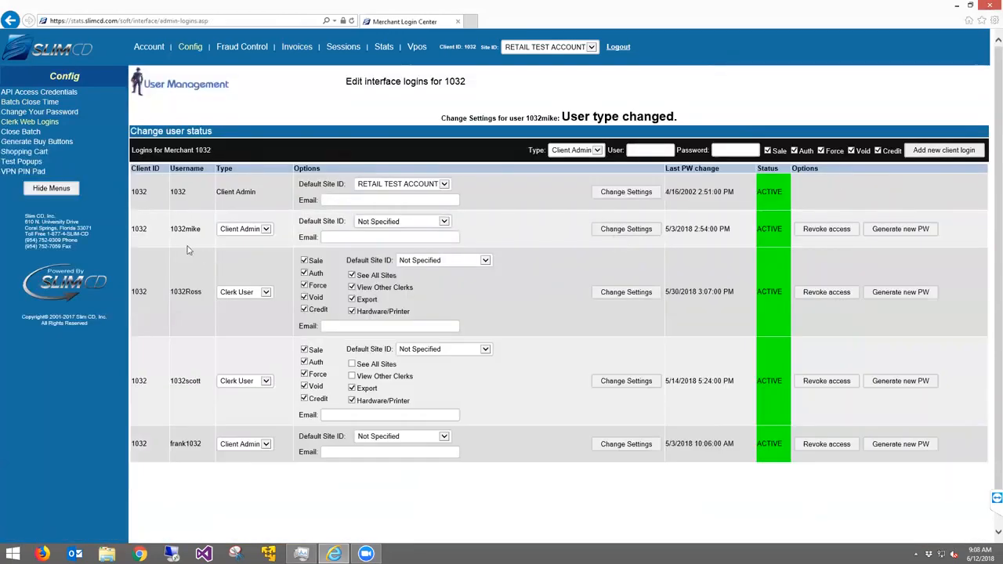
Switch that clerk back to Clerk User and save the change
{"action": "left_click_drag", "start_coordinate": [168, 234], "coordinate": [185, 230]}
{"action": "left_click", "coordinate": [244, 231]}
{"action": "left_click", "coordinate": [246, 238]}
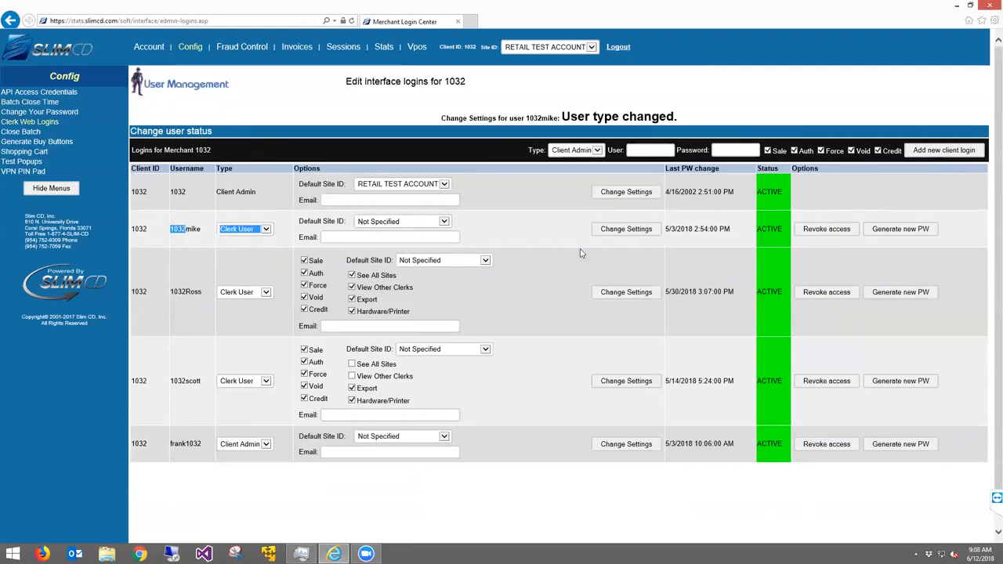
{"action": "left_click", "coordinate": [611, 229]}
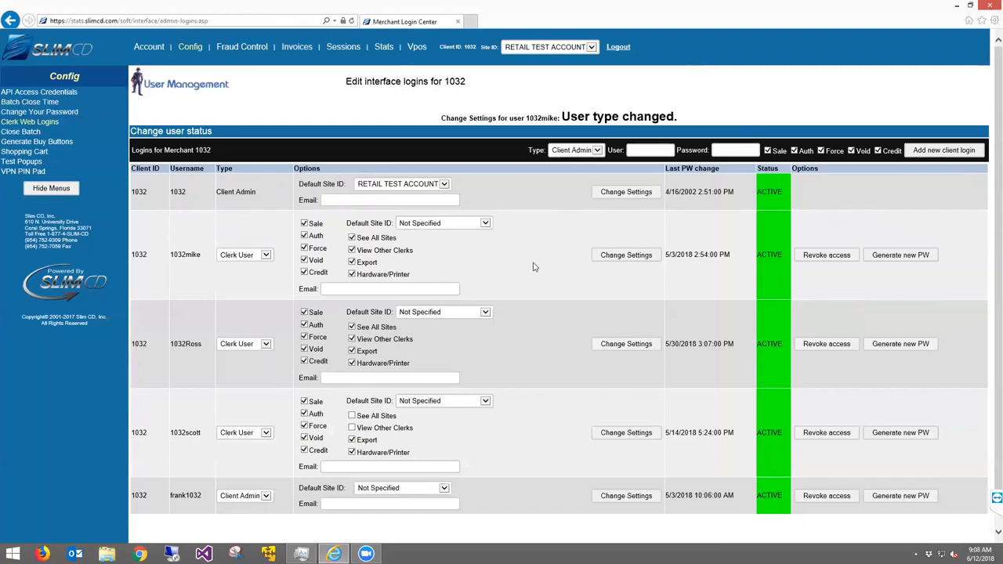
Revoke then restore the first clerk's access, and generate a fresh password for it
{"action": "left_click", "coordinate": [829, 255]}
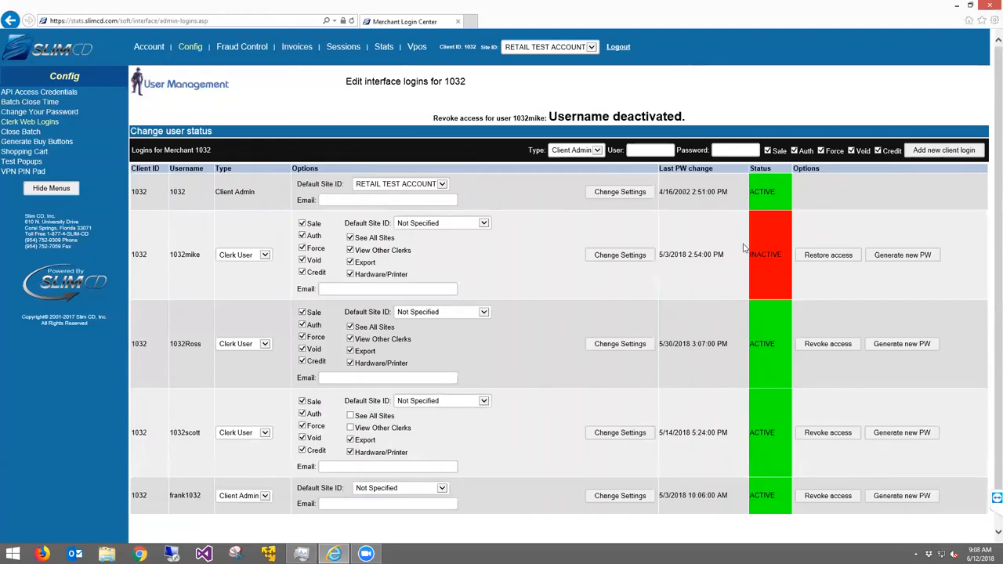
{"action": "left_click", "coordinate": [813, 261]}
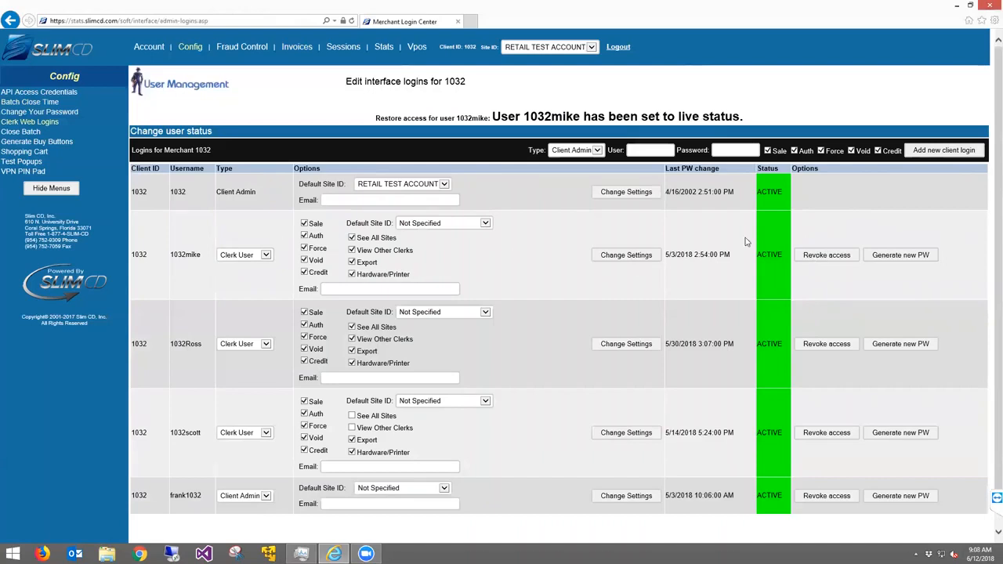
{"action": "left_click", "coordinate": [888, 256]}
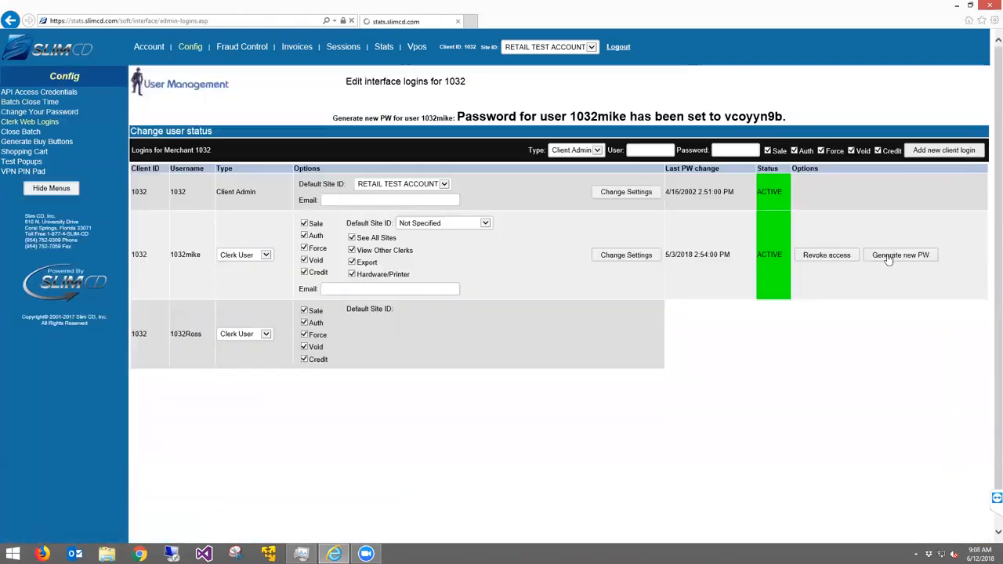
{"action": "left_click_drag", "start_coordinate": [790, 116], "coordinate": [721, 117]}
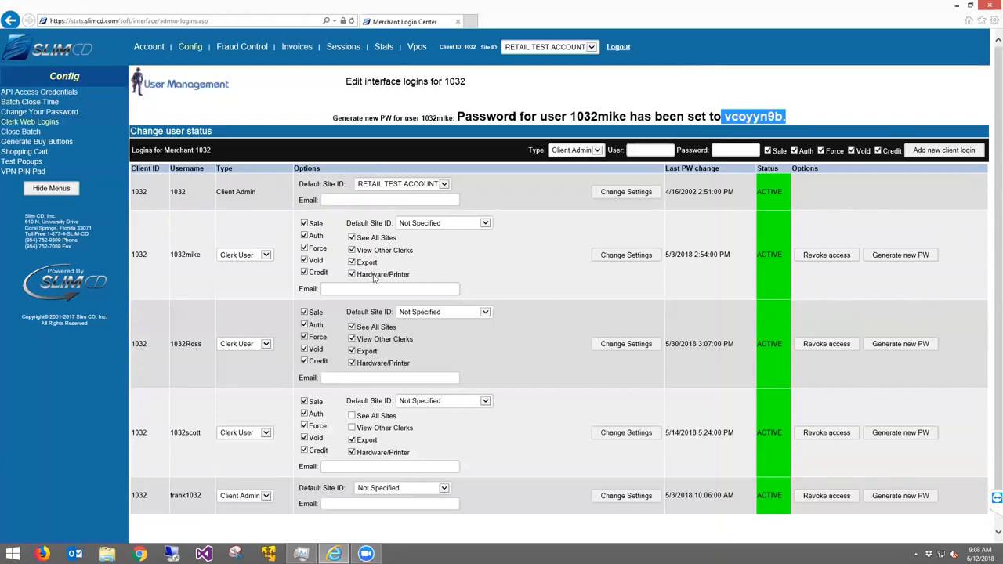
Point out the email fields of the first and next clerk logins
{"action": "left_click_drag", "start_coordinate": [302, 293], "coordinate": [460, 297]}
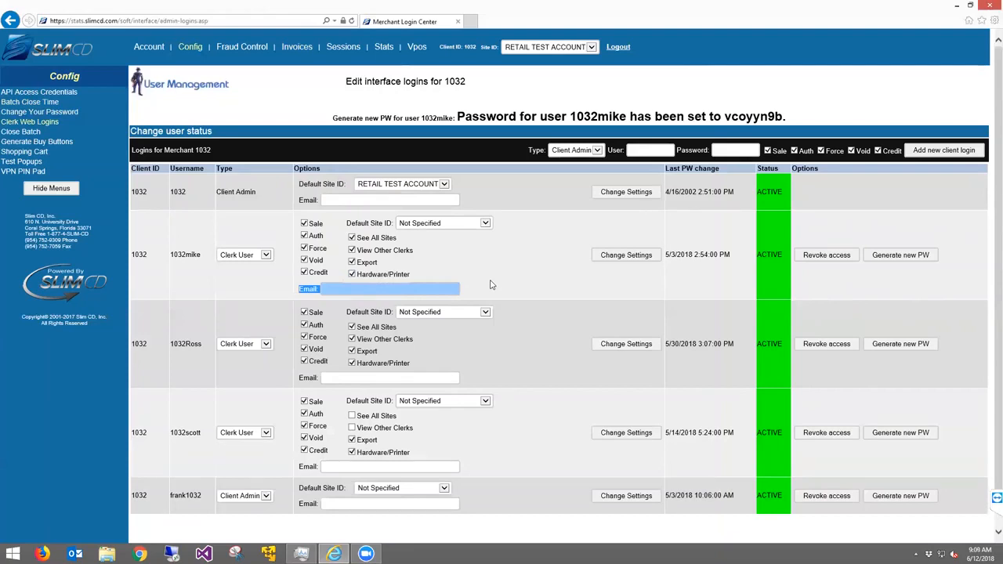
{"action": "left_click", "coordinate": [491, 285]}
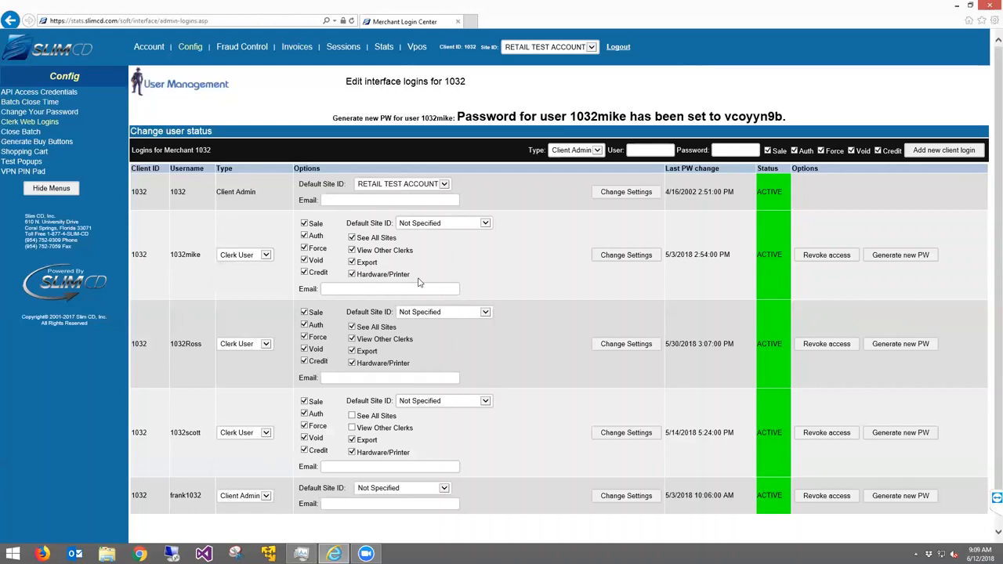
{"action": "left_click", "coordinate": [374, 288]}
{"action": "left_click", "coordinate": [361, 467]}
Show the Close Batch page, then open a new Internet Explorer tab with the SlimCD home site
{"action": "left_click", "coordinate": [29, 133]}
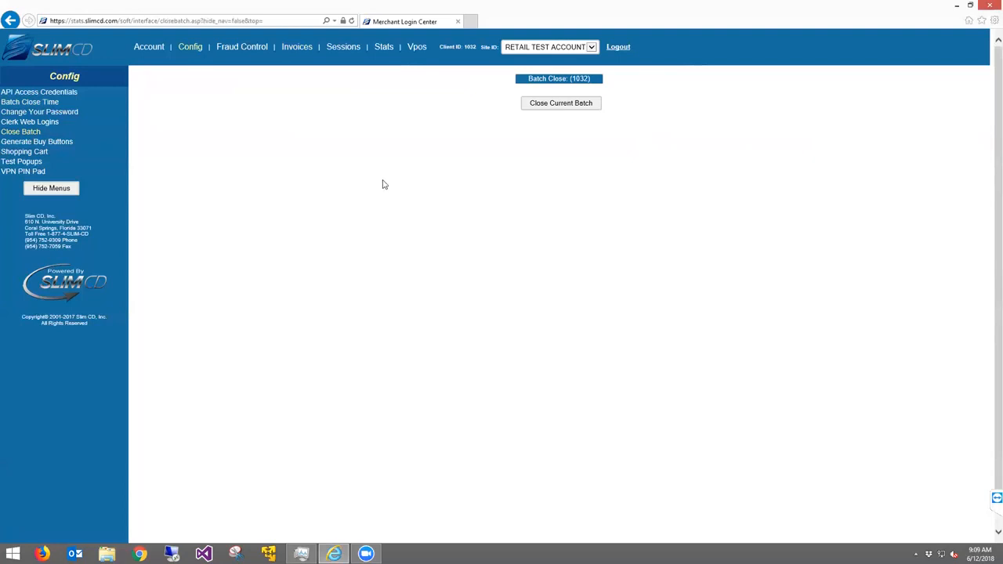
{"action": "left_click", "coordinate": [471, 22]}
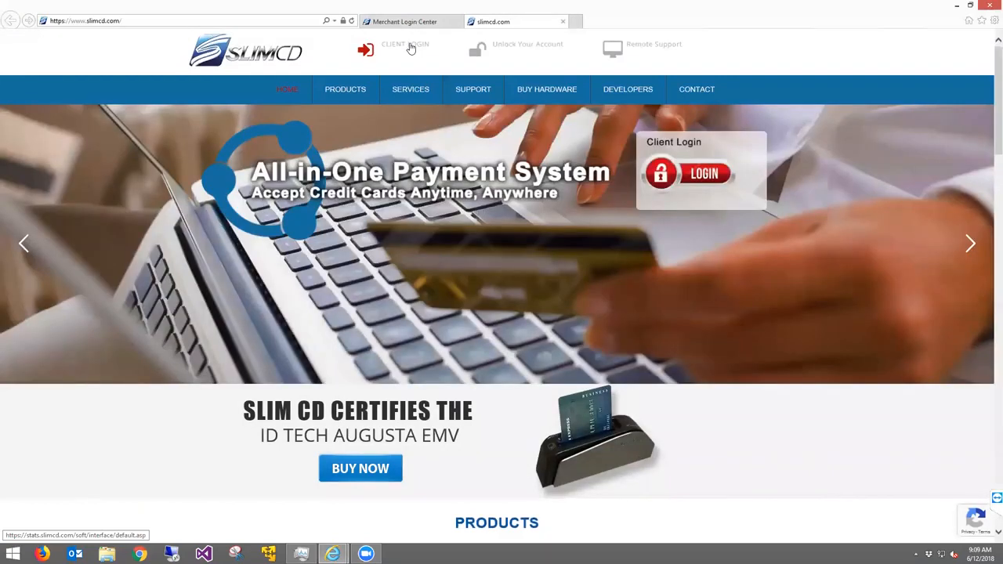
Visit the SlimCD site's Support/Downloads page, then return to the Merchant Login Center tab
{"action": "left_click", "coordinate": [475, 93]}
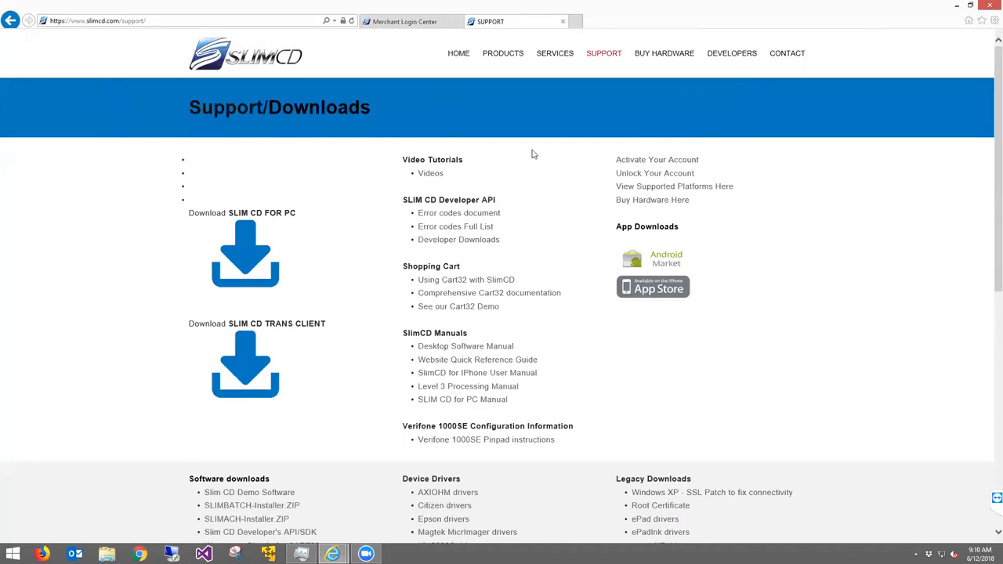
{"action": "left_click", "coordinate": [406, 21]}
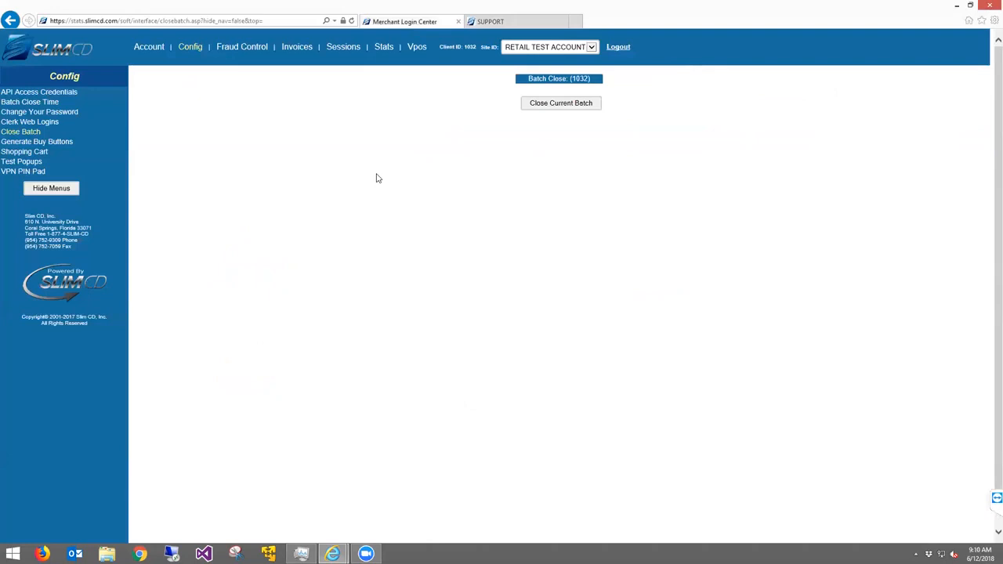